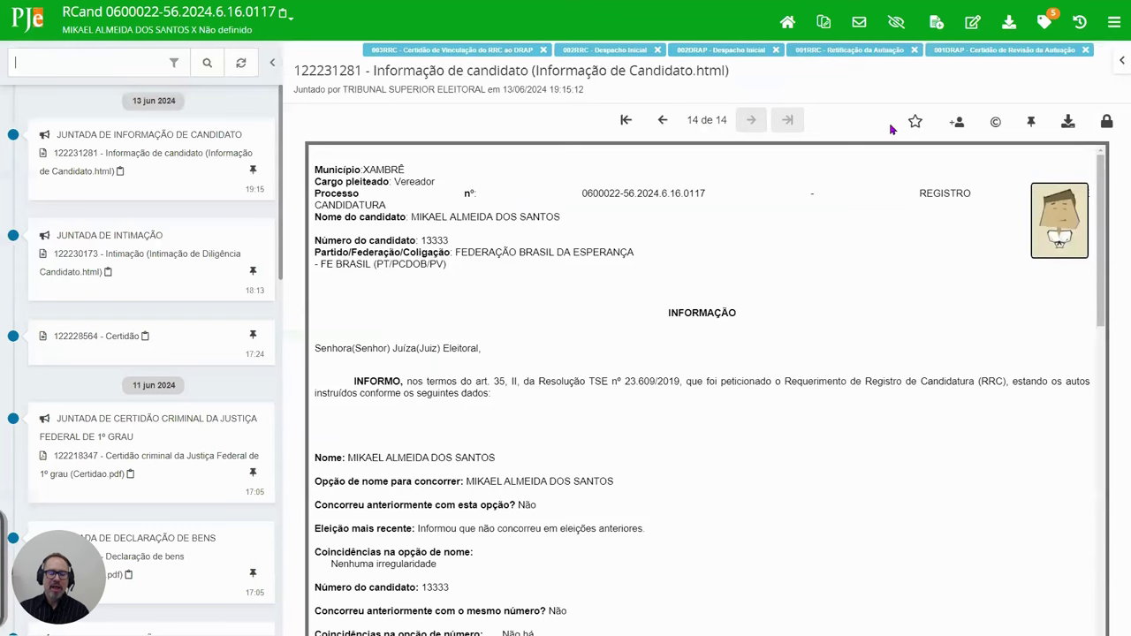
Step: Start a new Juntar documentos filing for the case with document type Impugnação
click(1114, 27)
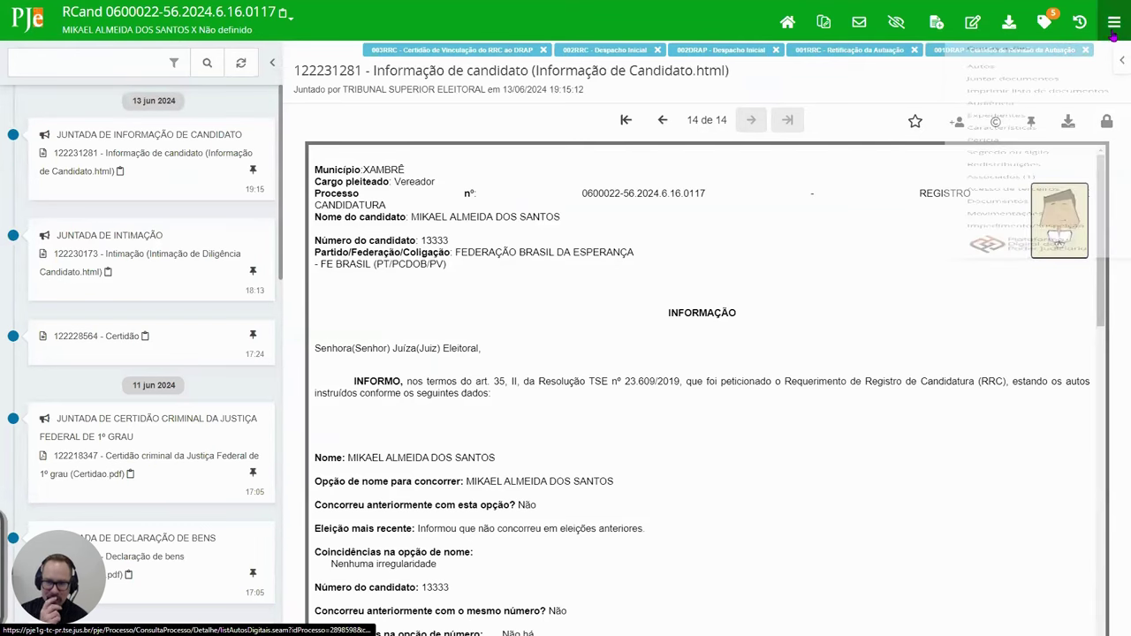
mouse_move(1037, 64)
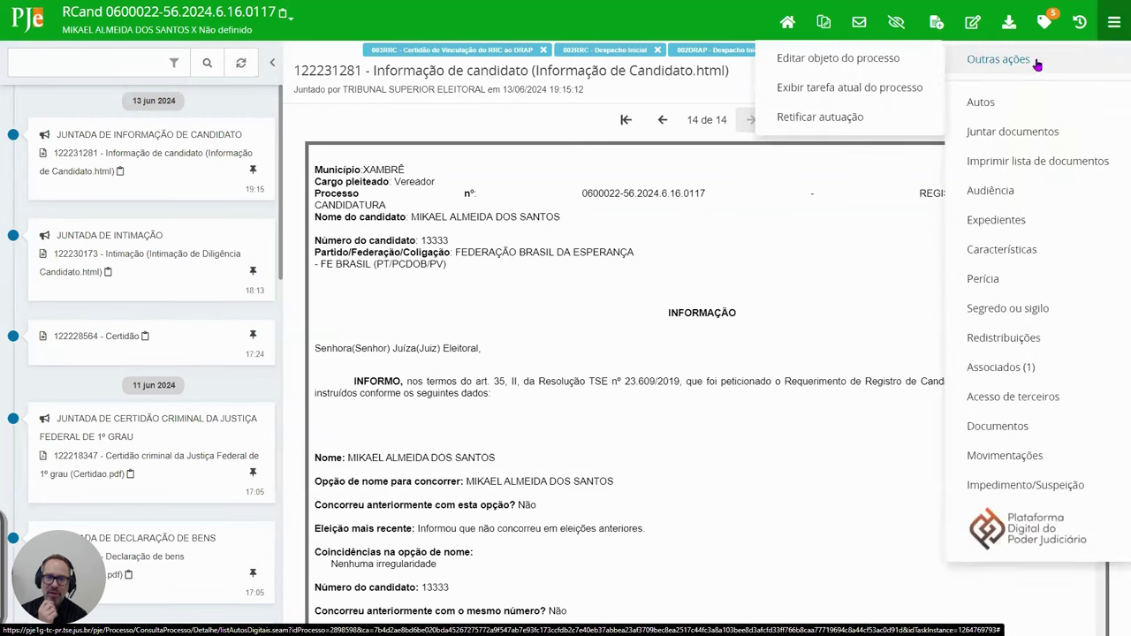
click(1000, 132)
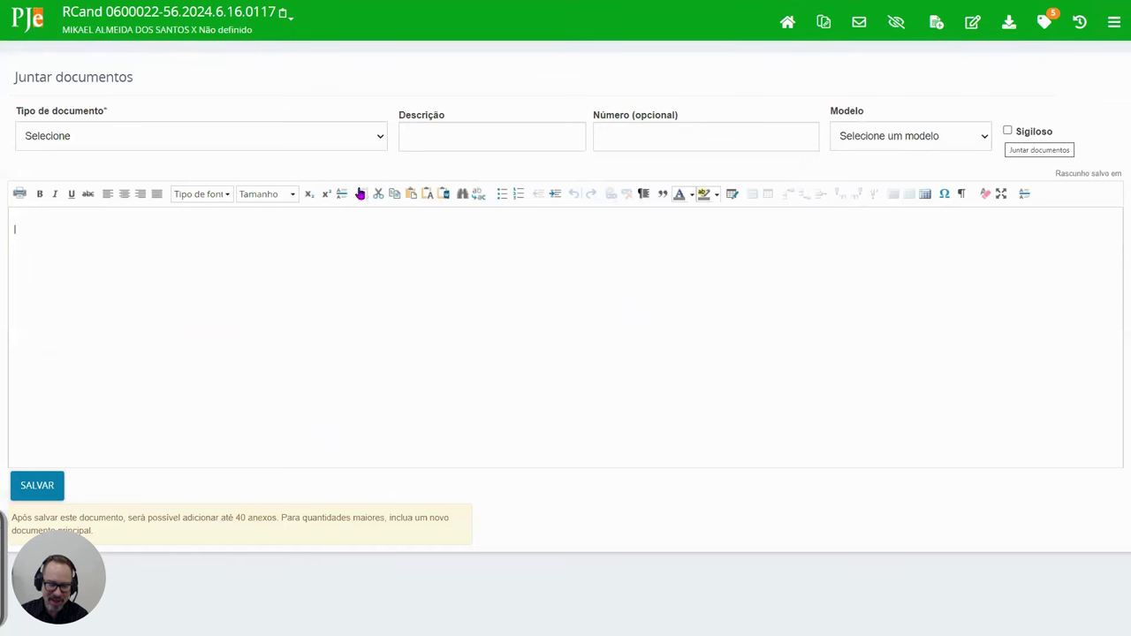
click(372, 141)
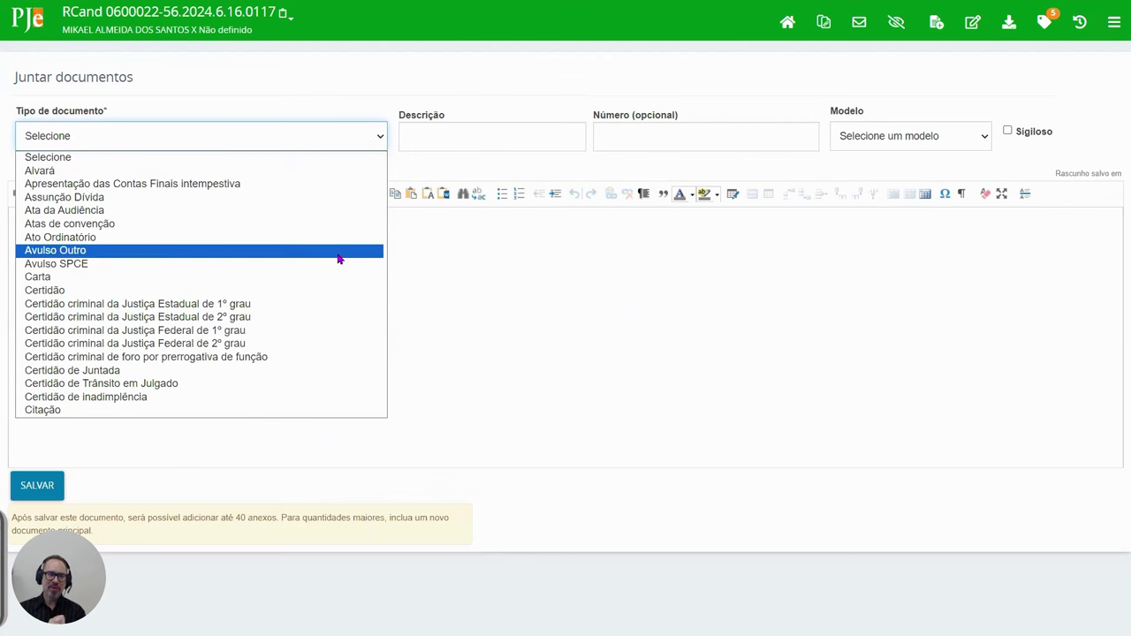
scroll(338, 259, down, 3)
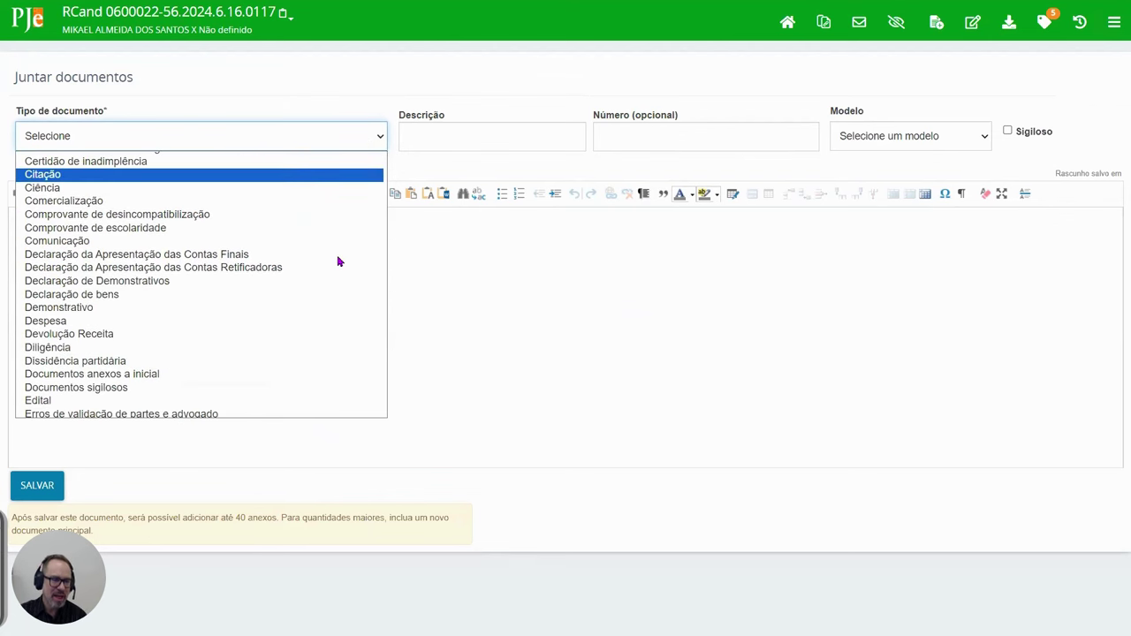
scroll(339, 262, down, 3)
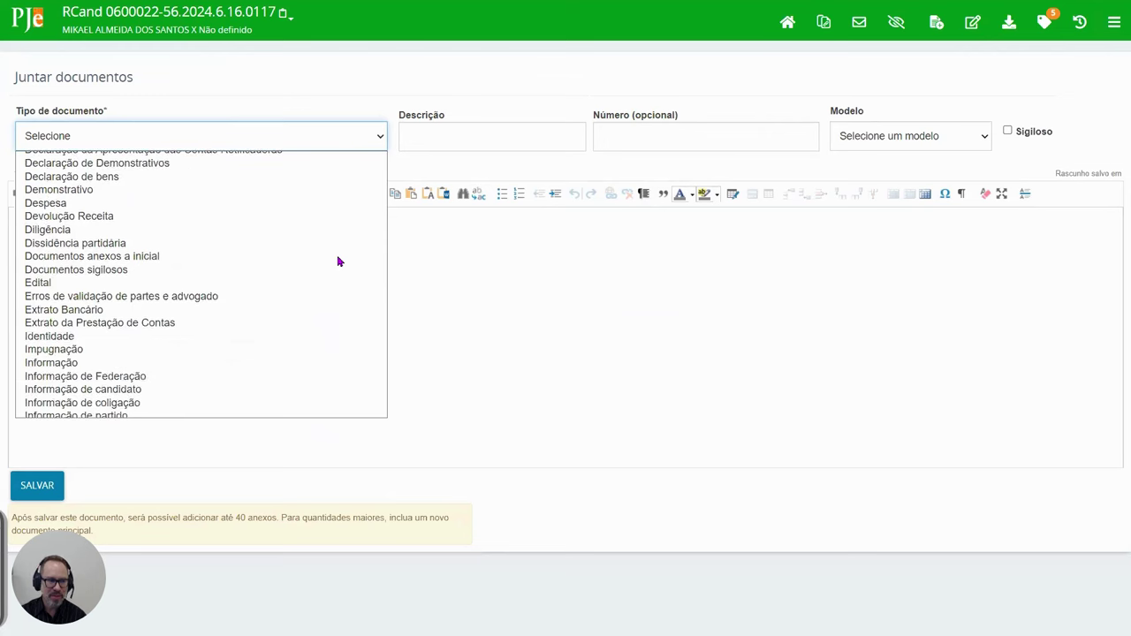
scroll(338, 262, down, 3)
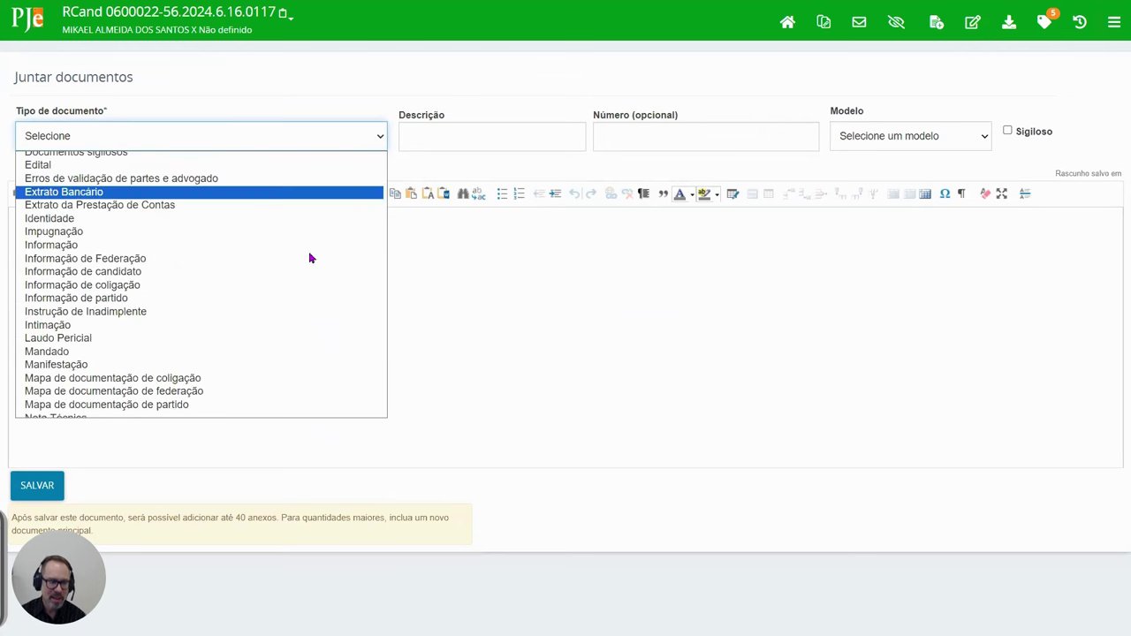
click(146, 232)
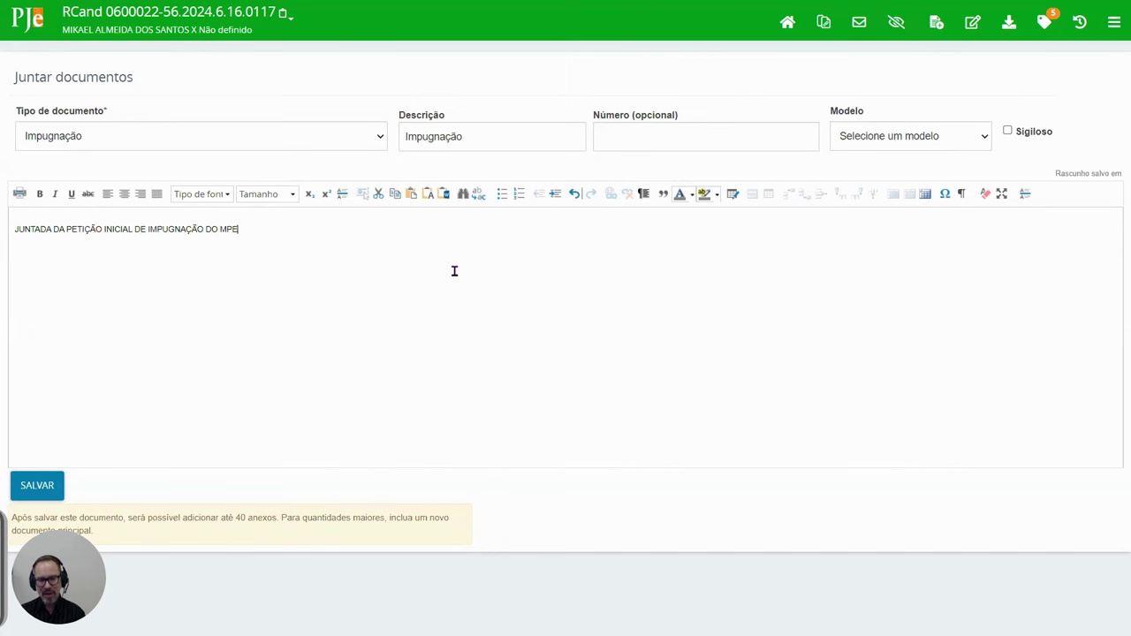
Step: End the juntada text with a period, save the draft, and attach the impugnação petition PDF from VÍDEO 28
text(.)
click(26, 493)
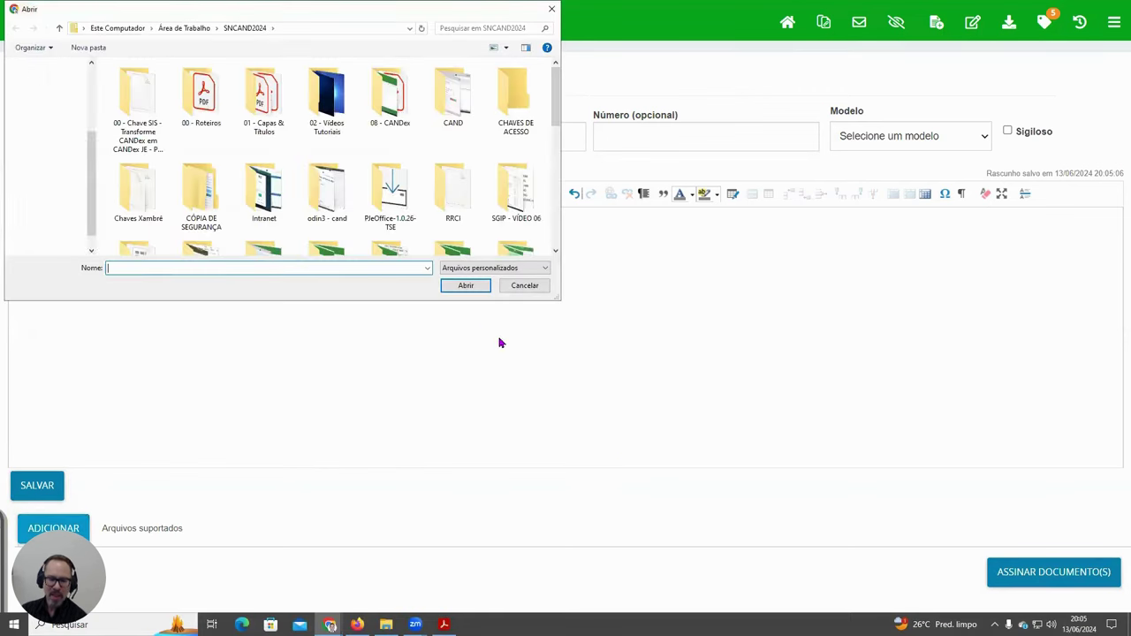
scroll(283, 154, down, 1)
scroll(296, 157, down, 2)
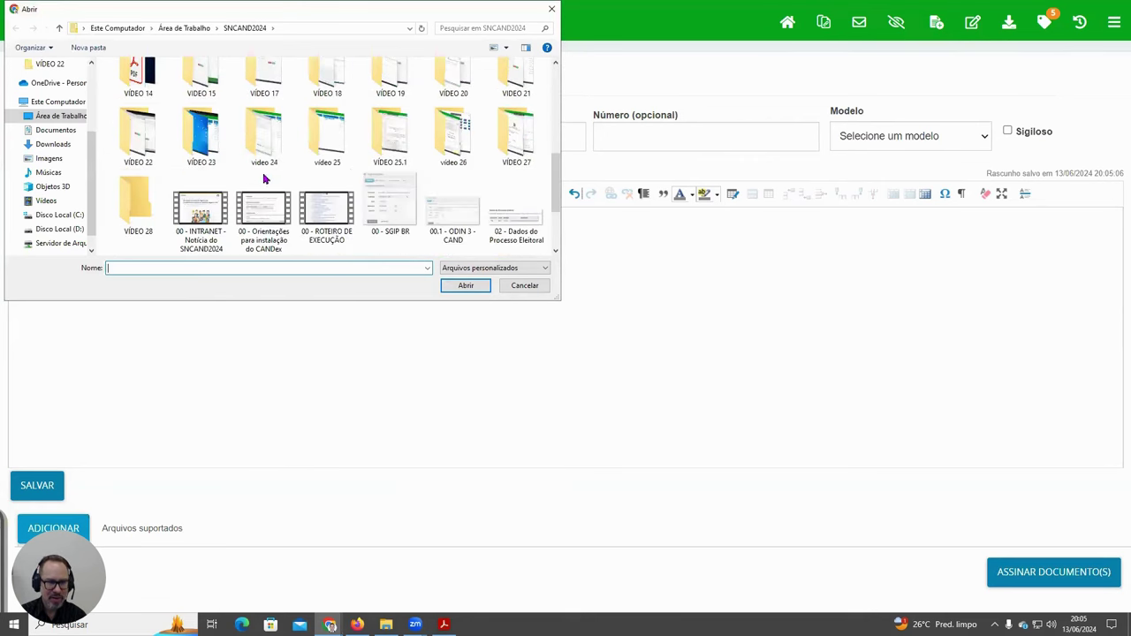
double_click(140, 204)
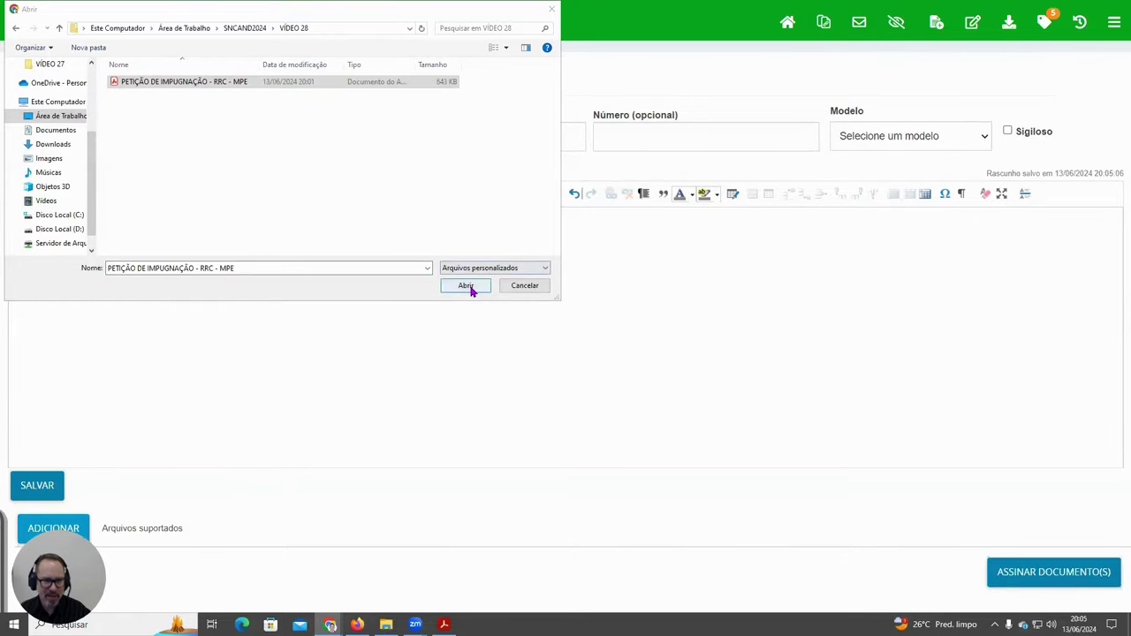
click(465, 284)
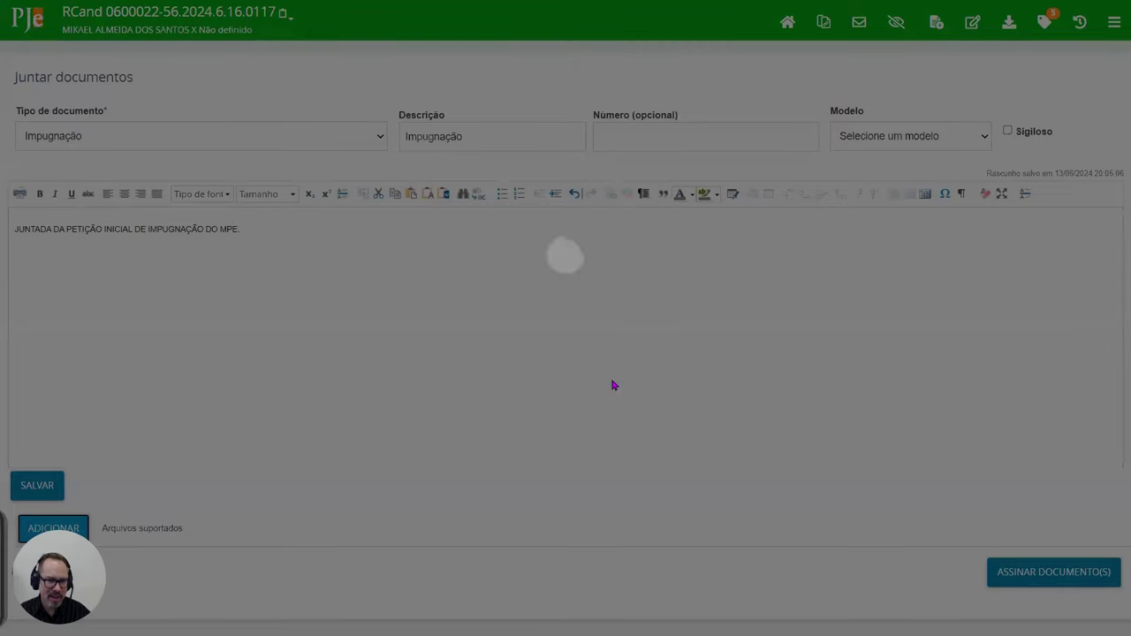
Step: Classify the PETIÇÃO DE IMPUGNAÇÃO - RRC - MPE.pdf annex as Petição Inicial Anexa and sign both documents
scroll(676, 495, down, 2)
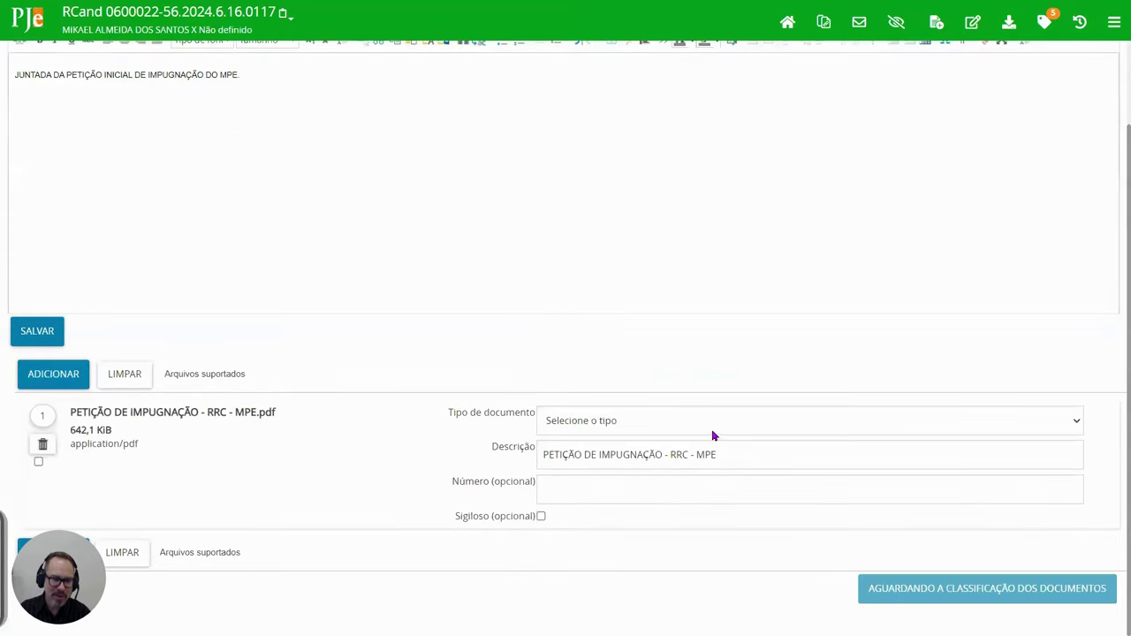
click(713, 428)
scroll(676, 372, down, 5)
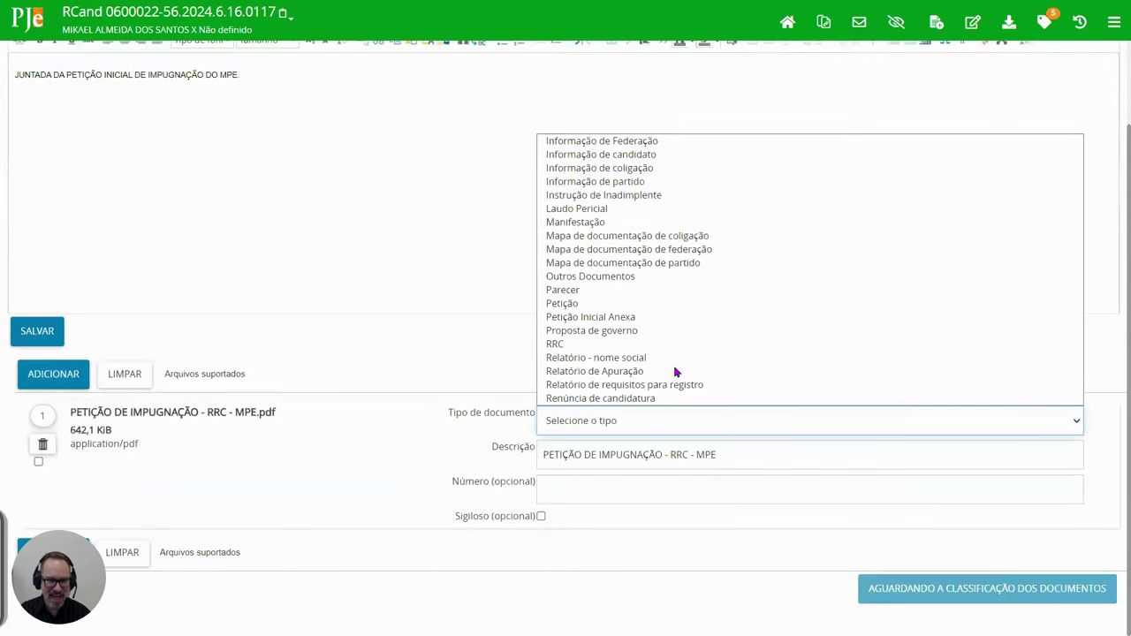
scroll(654, 305, up, 2)
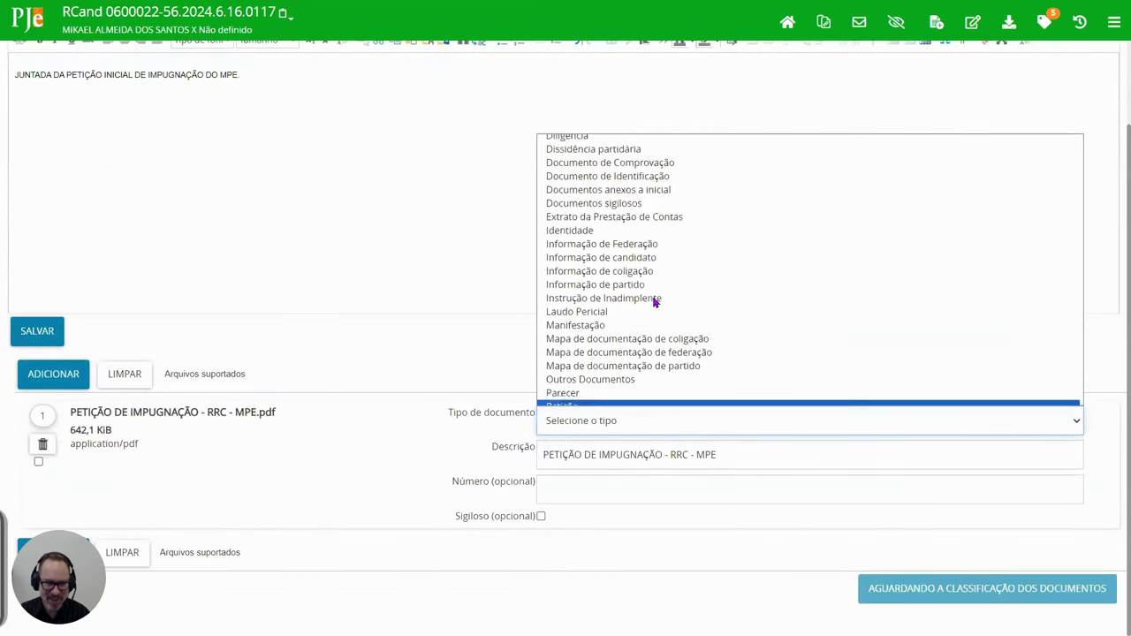
scroll(654, 302, up, 1)
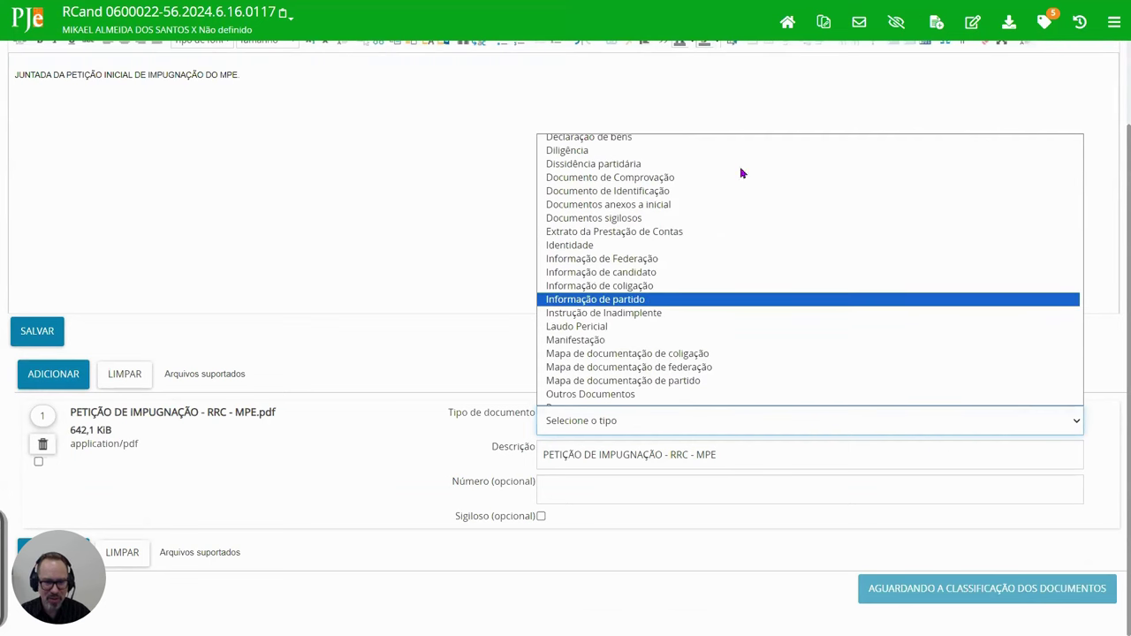
click(753, 56)
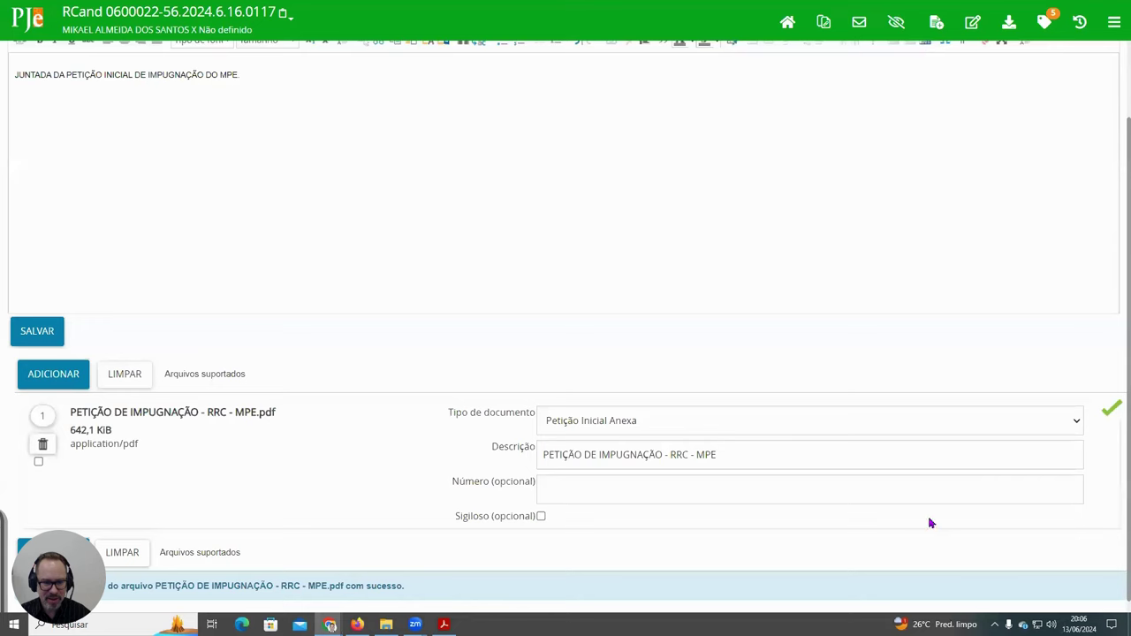
scroll(767, 430, down, 1)
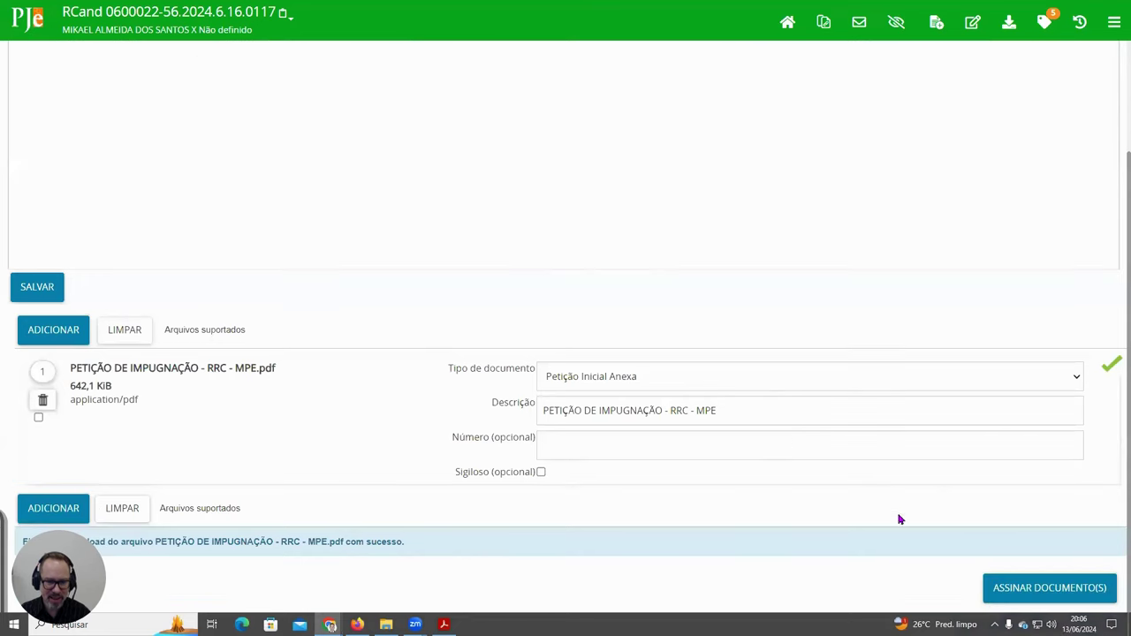
click(1038, 592)
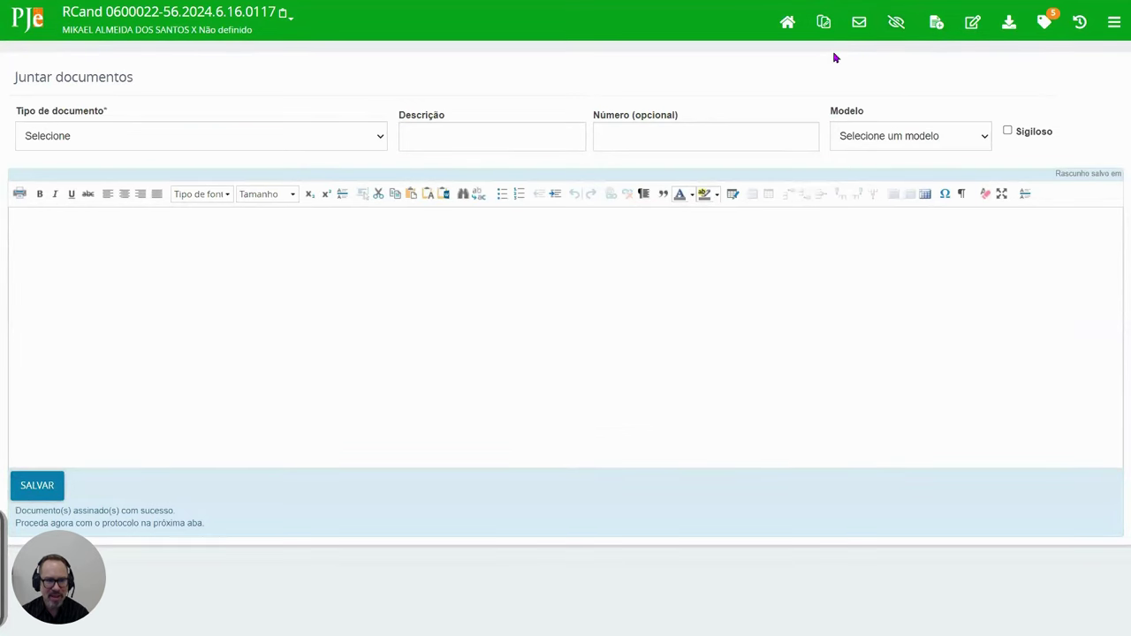
Step: Return to the process analysis page in full-screen Chrome and review the signed Impugnação juntada
key(ctrl+w)
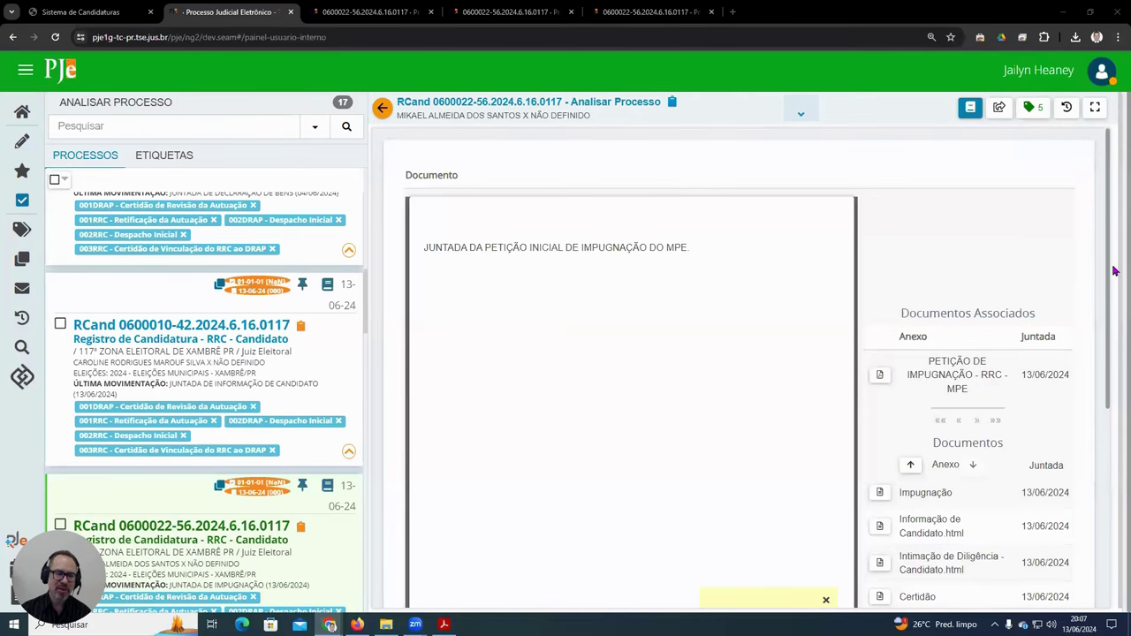
click(1118, 37)
click(1111, 265)
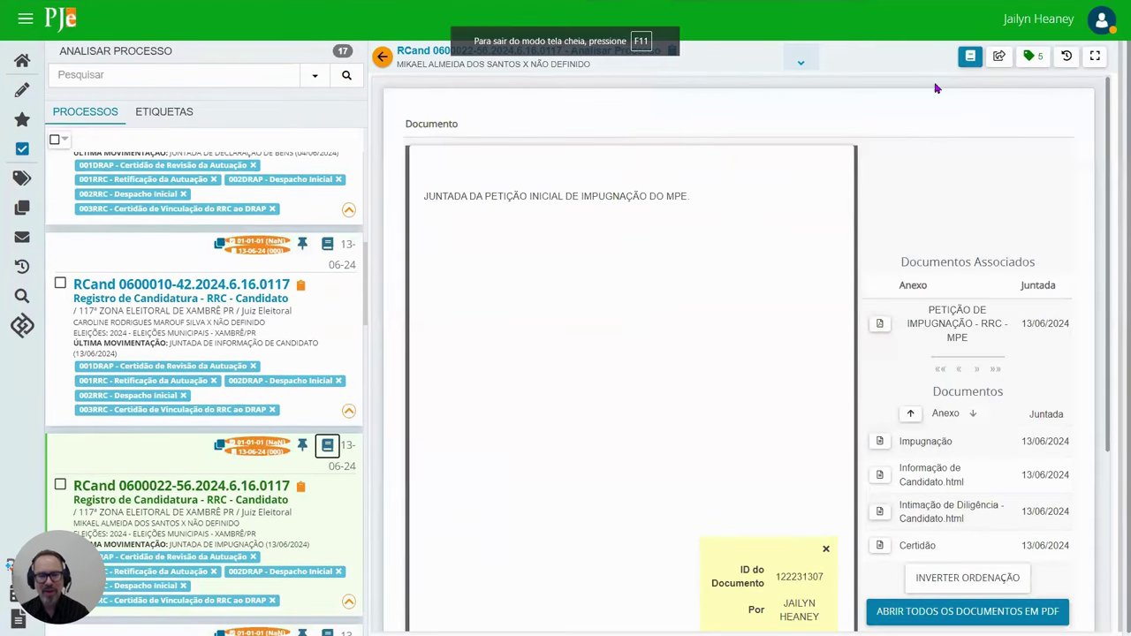
click(970, 59)
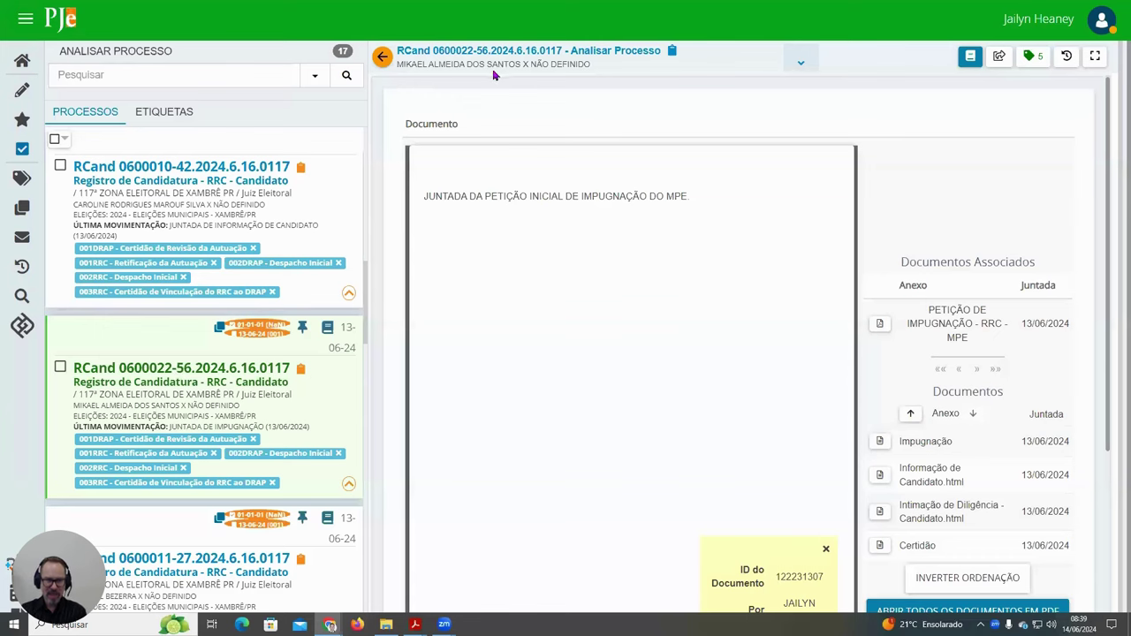
click(1000, 57)
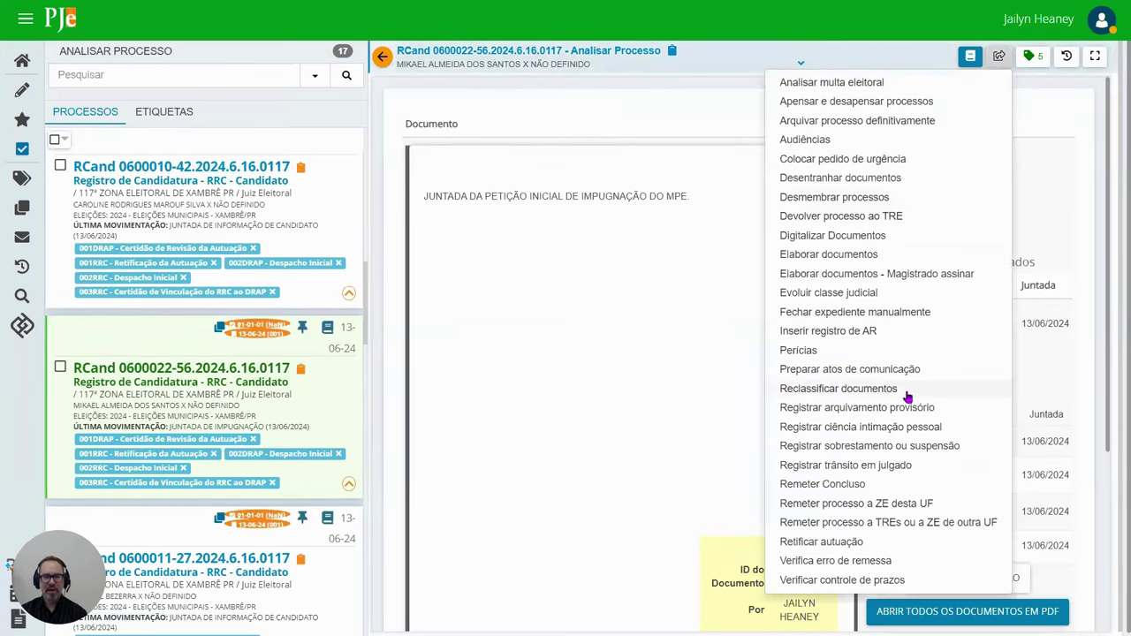
Step: Through Retificar autuação, add subject 11616 Impugnação ao Registro de Candidatura to the case
click(859, 543)
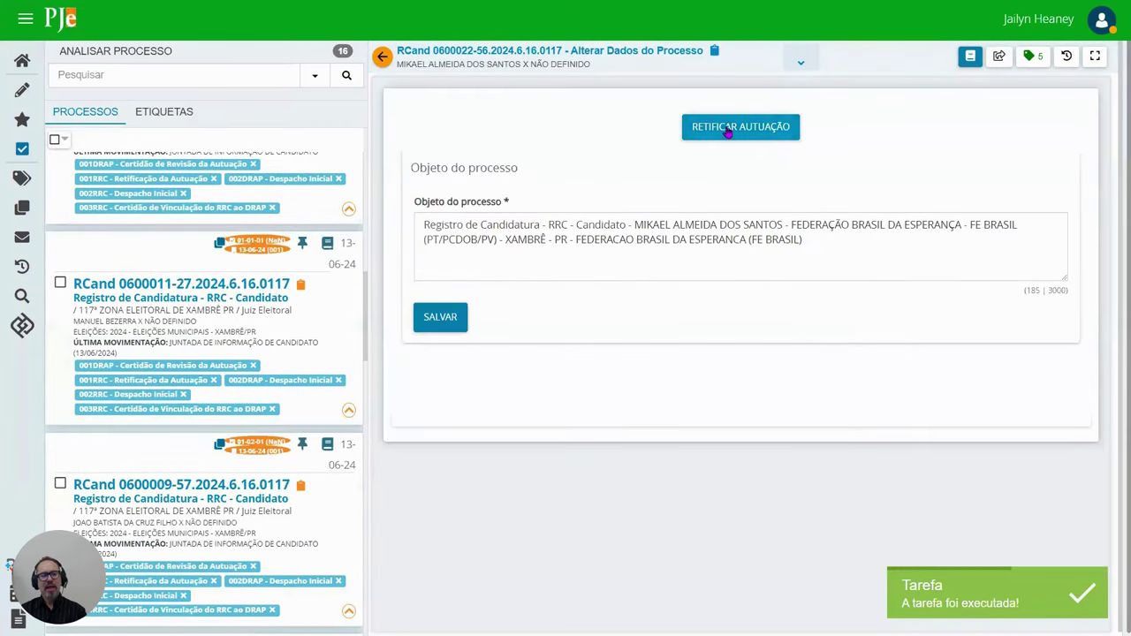
click(732, 129)
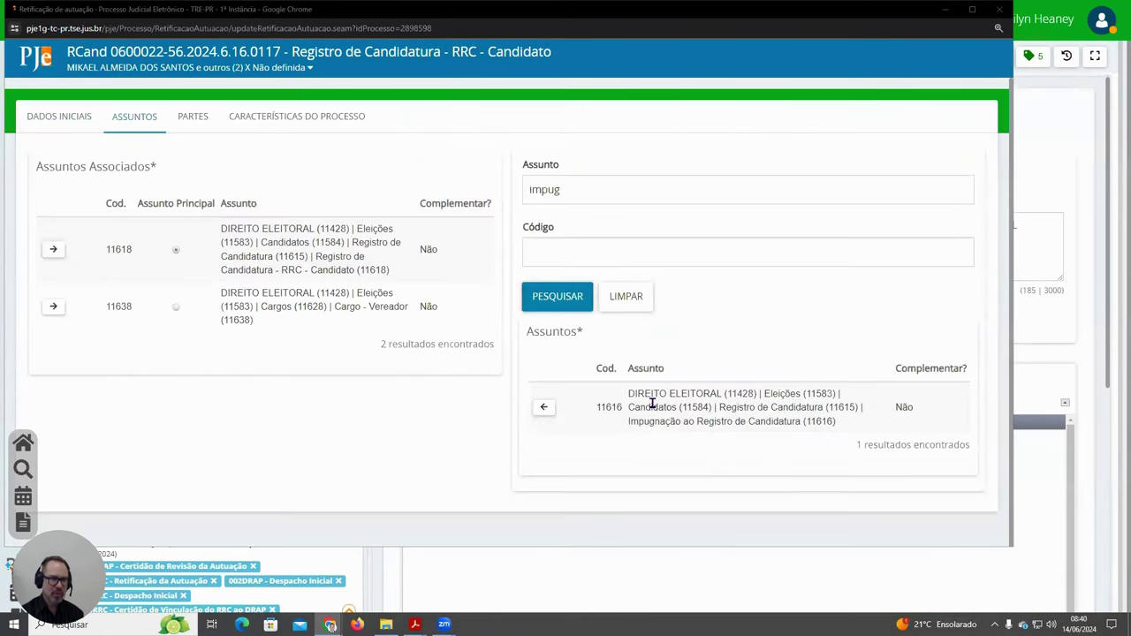
click(544, 407)
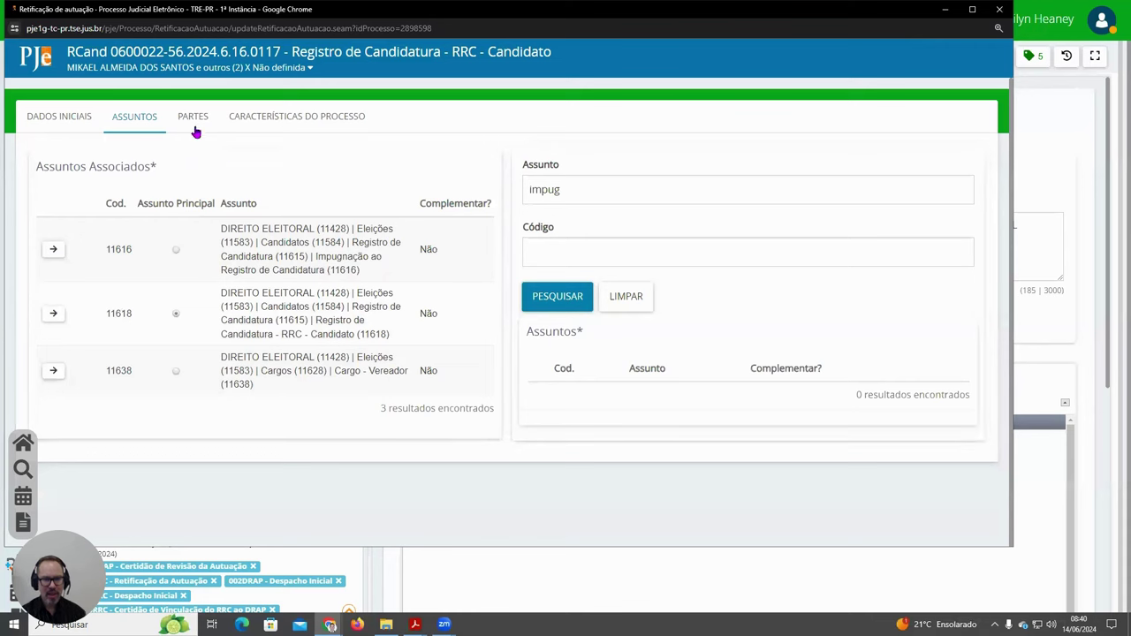
click(196, 122)
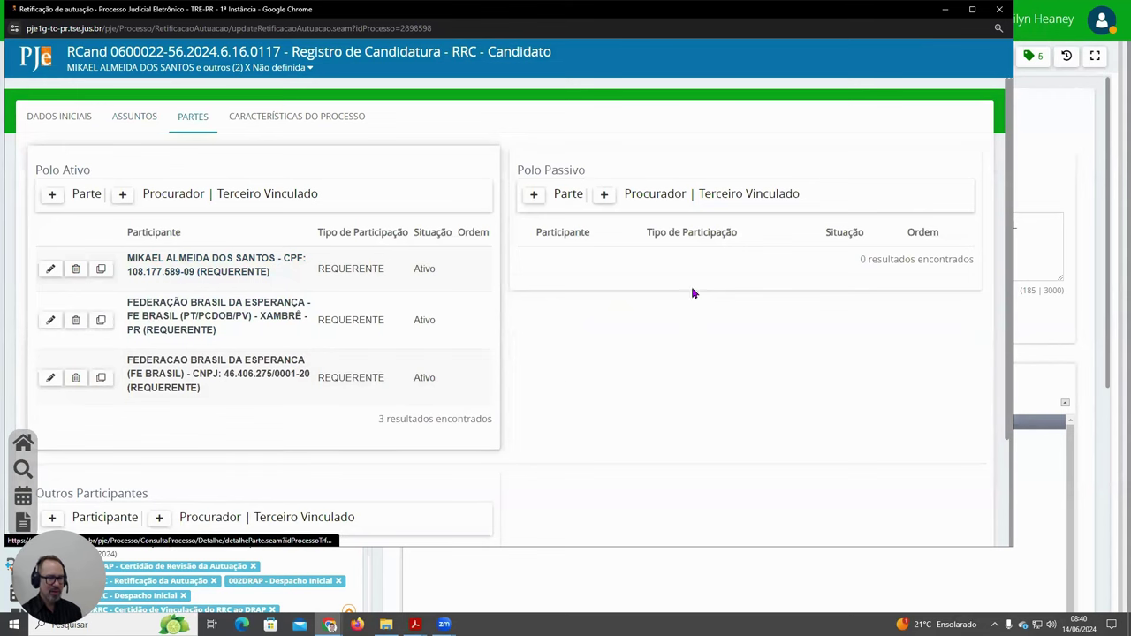
Step: Invert the poles so the candidate and both federation entries are IMPUGNADO in Polo Passivo
scroll(293, 449, down, 1)
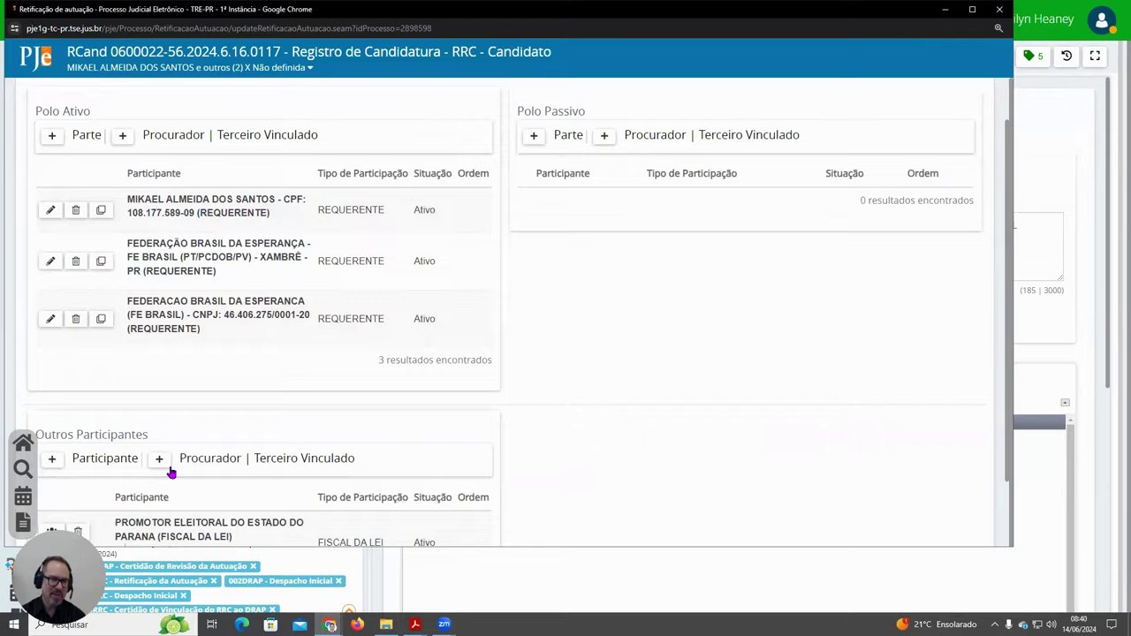
scroll(171, 473, down, 2)
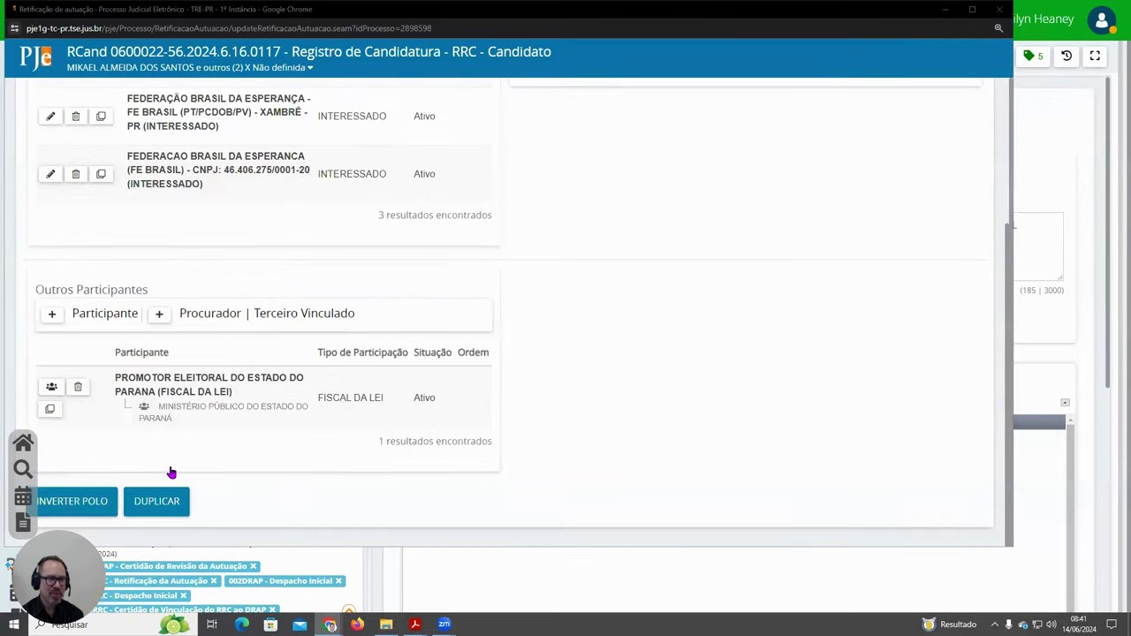
click(79, 502)
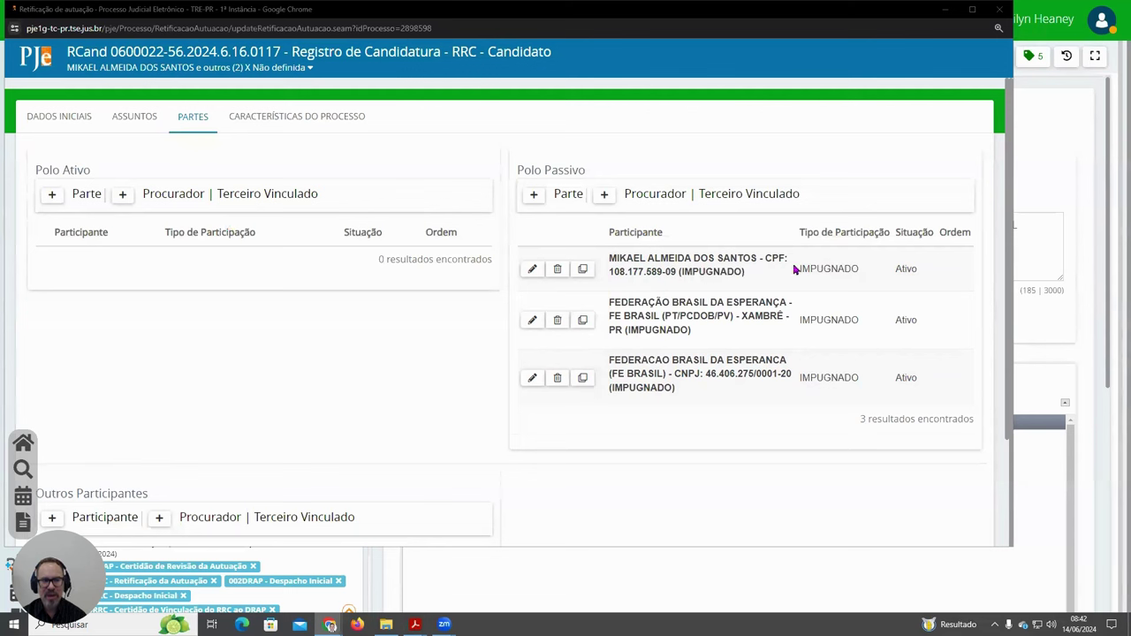
double_click(800, 269)
double_click(820, 320)
click(822, 378)
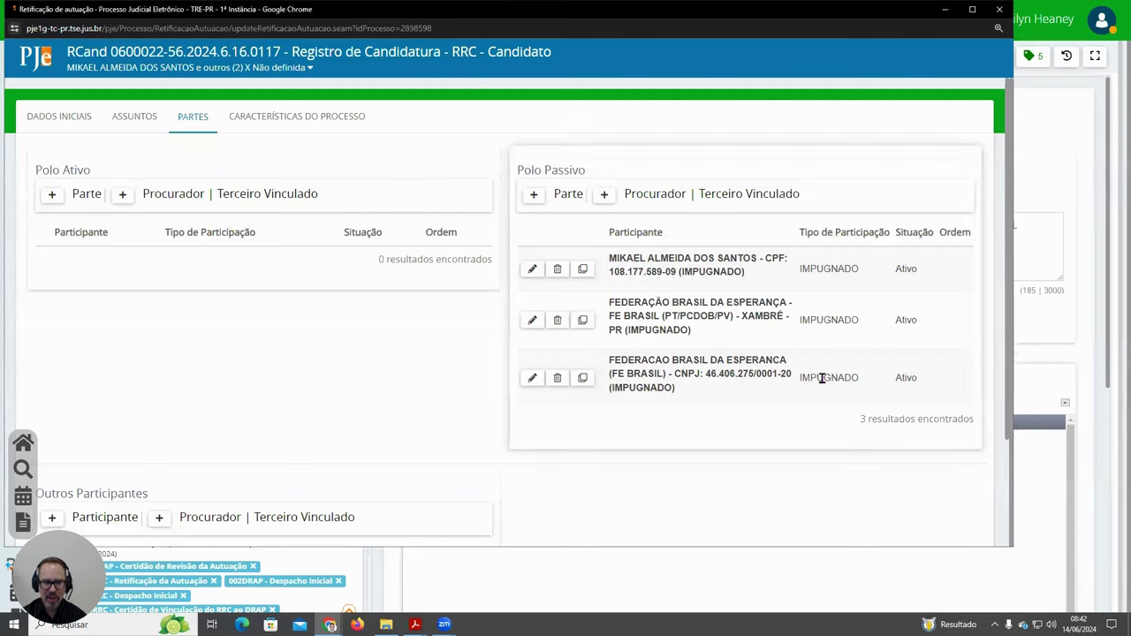
double_click(822, 379)
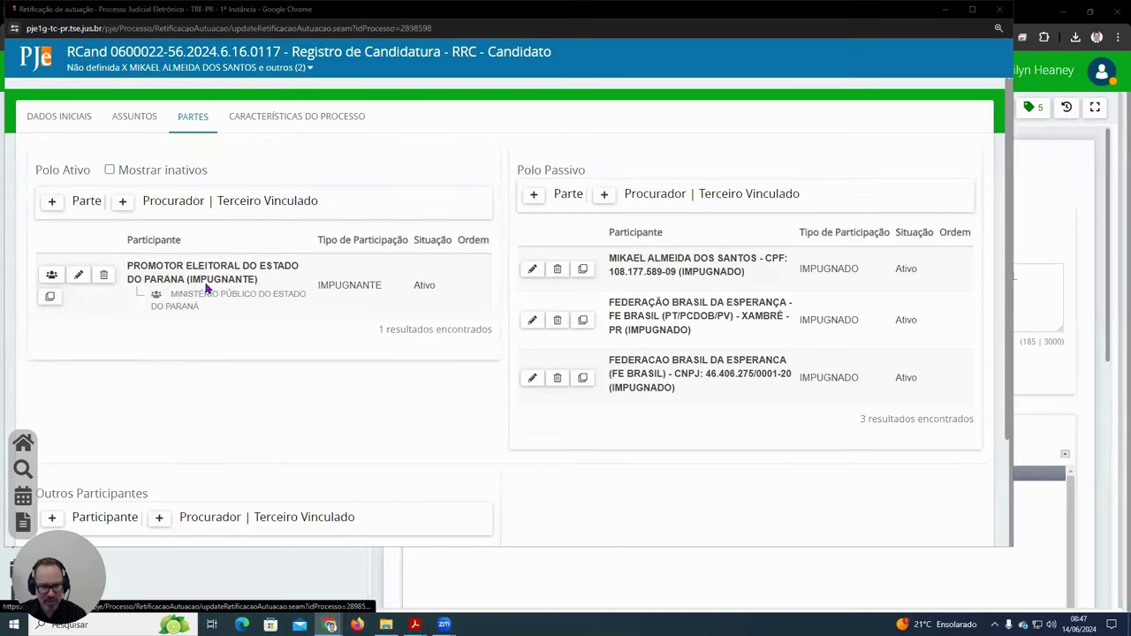
scroll(459, 374, down, 2)
scroll(460, 371, up, 1)
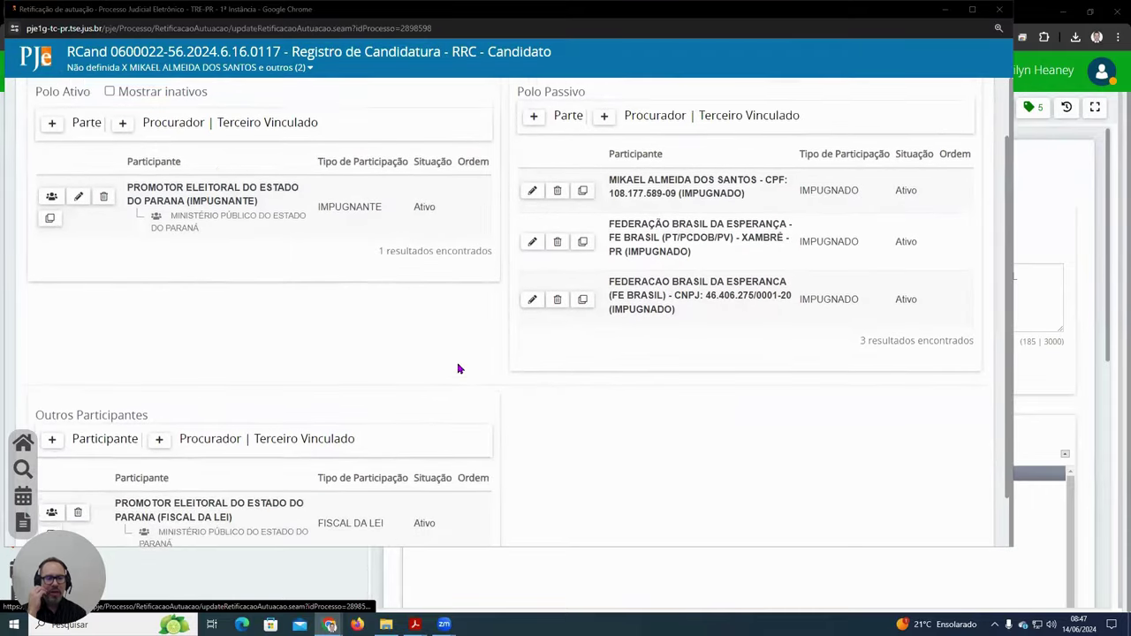
scroll(458, 368, up, 1)
Step: Save the Características do Processo and return to the task panel
click(297, 117)
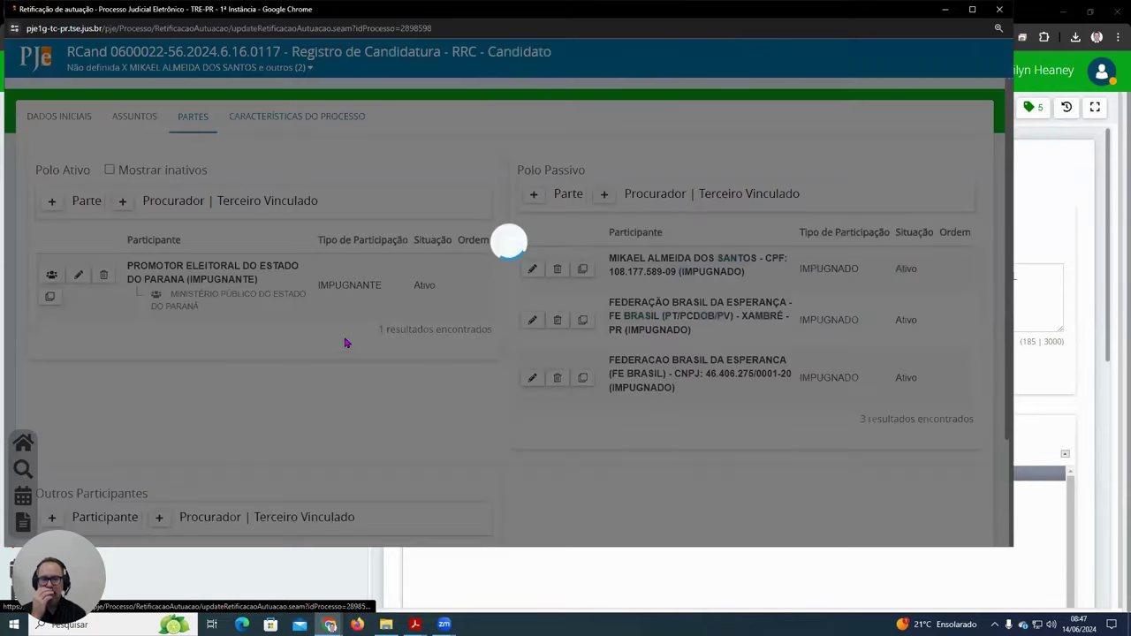
scroll(313, 373, down, 3)
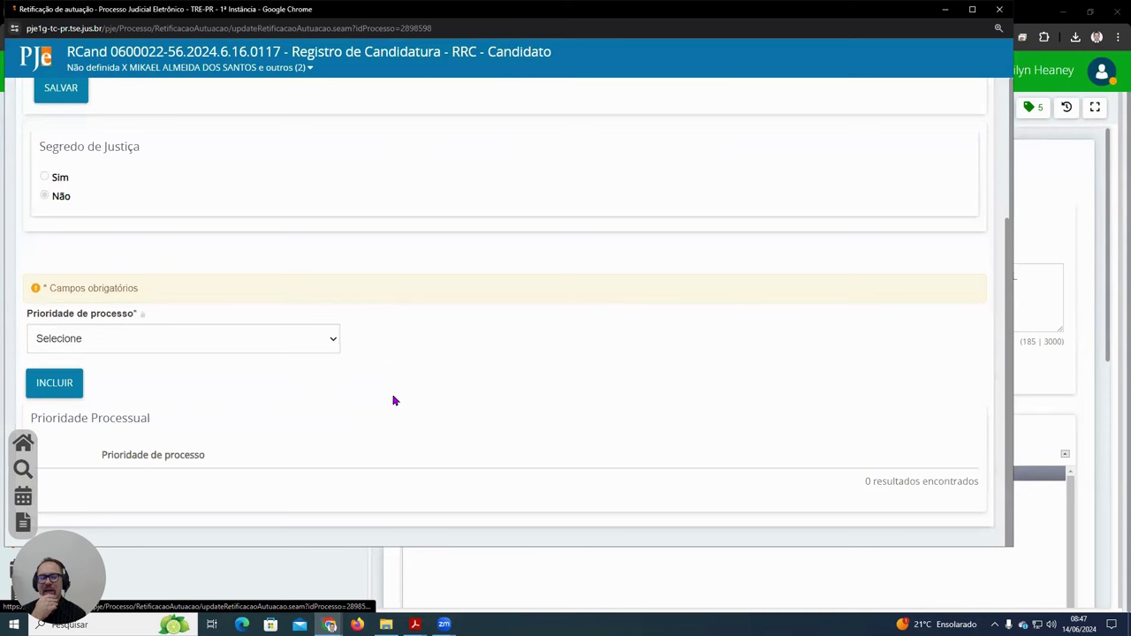
scroll(324, 382, up, 3)
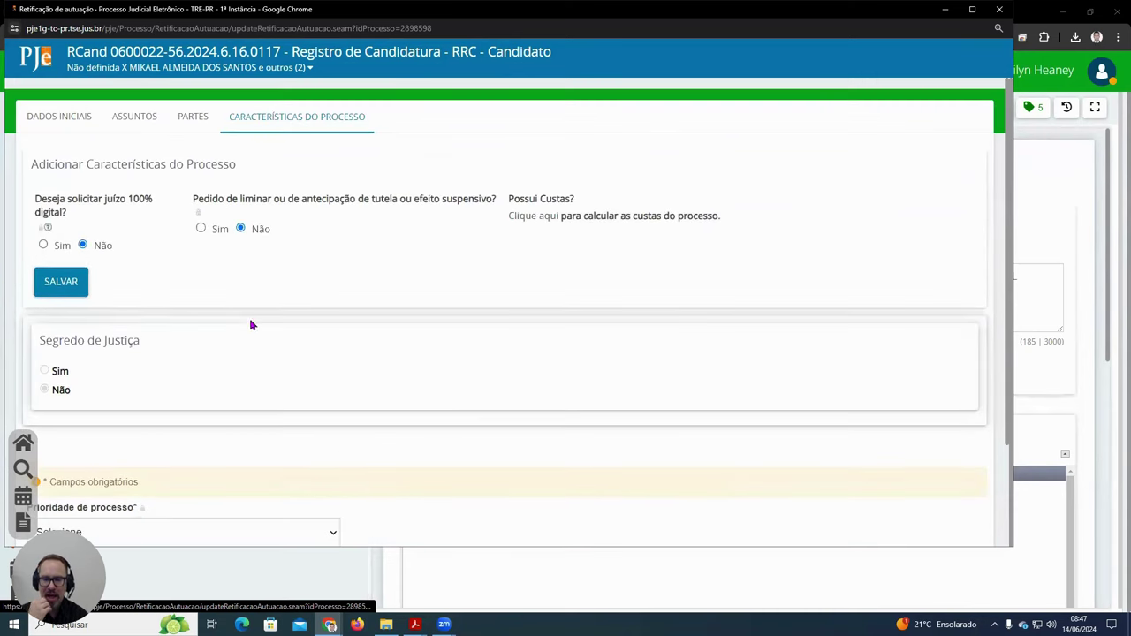
click(73, 281)
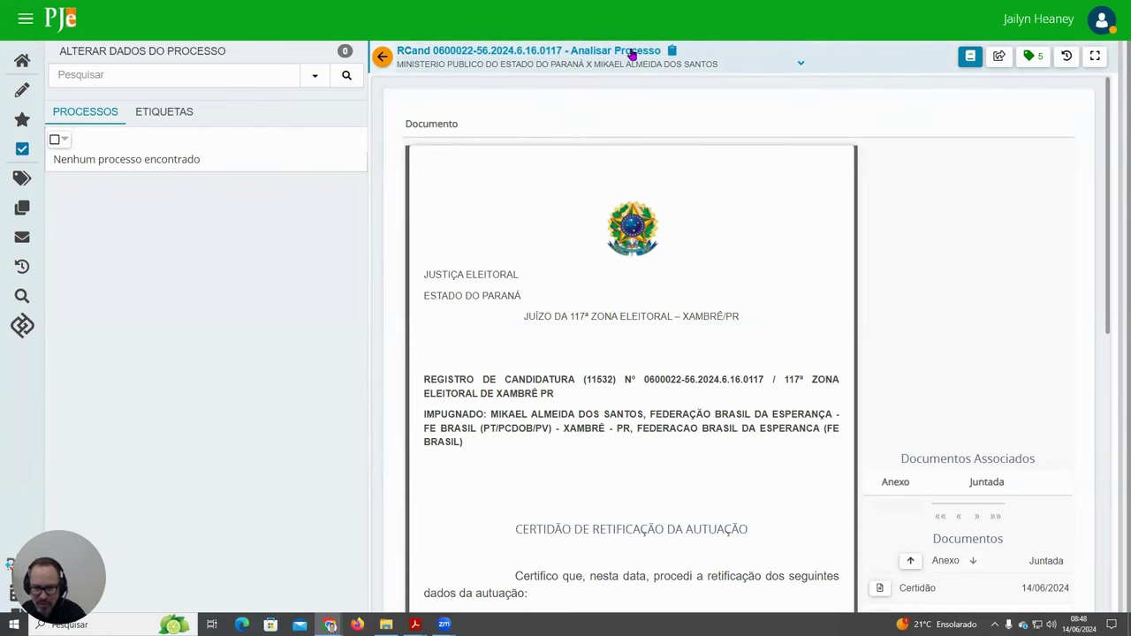
click(633, 55)
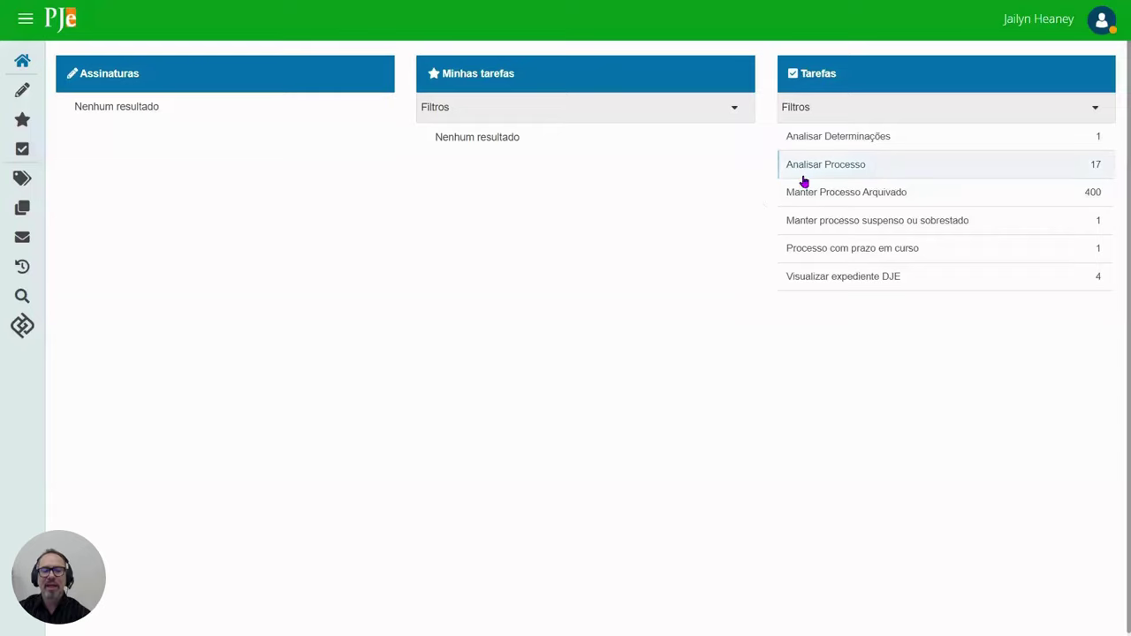
click(831, 168)
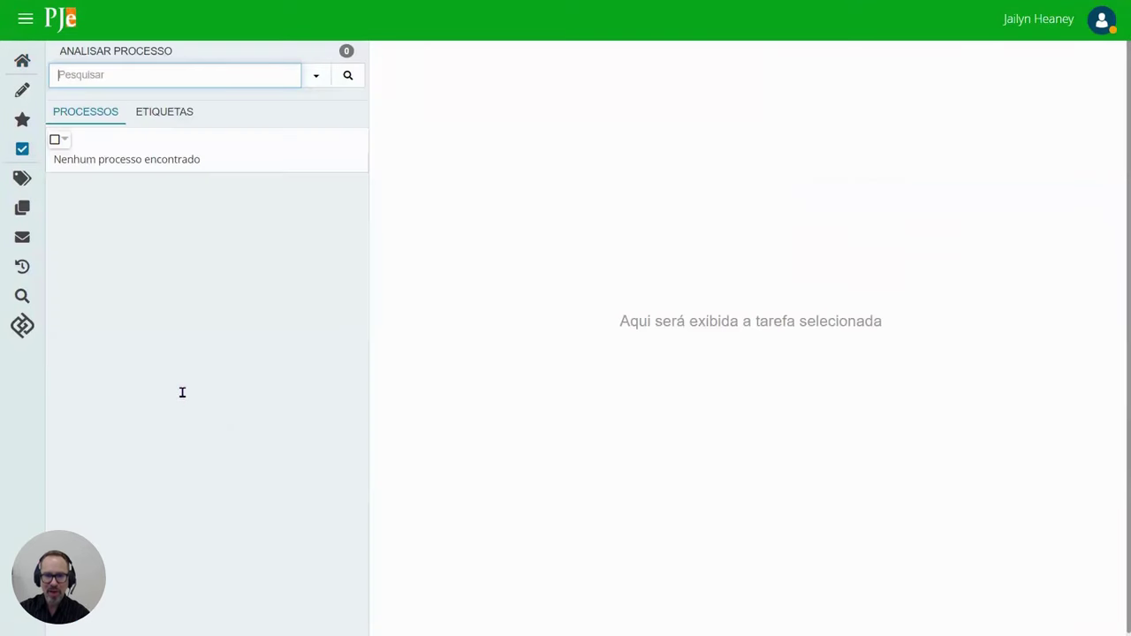
scroll(229, 388, down, 2)
scroll(229, 387, down, 10)
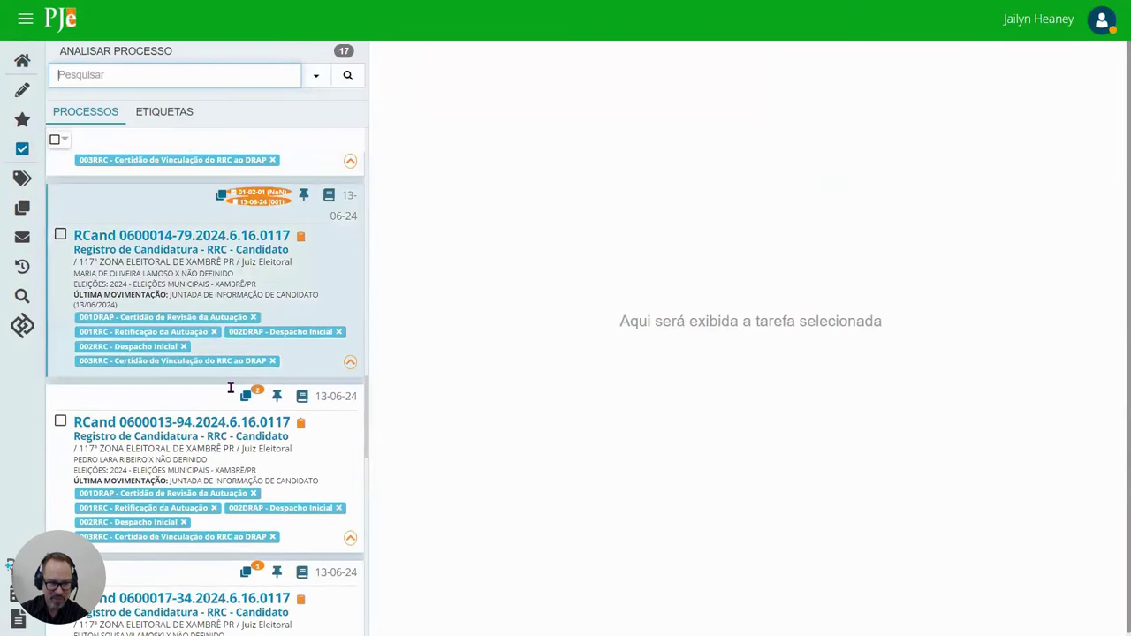
scroll(232, 395, down, 5)
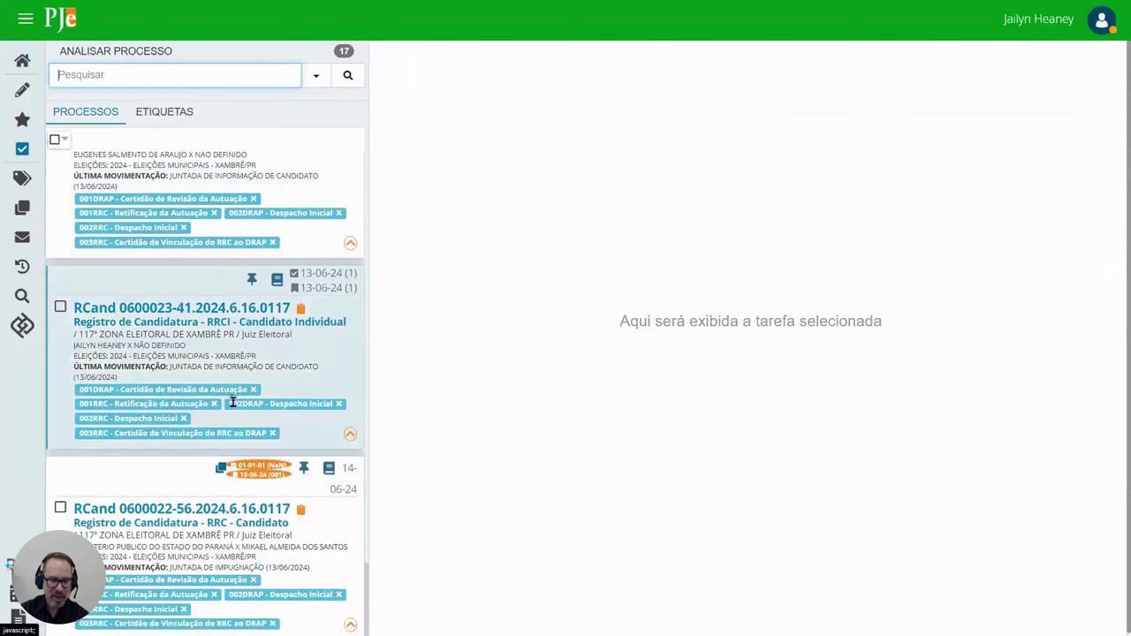
click(220, 517)
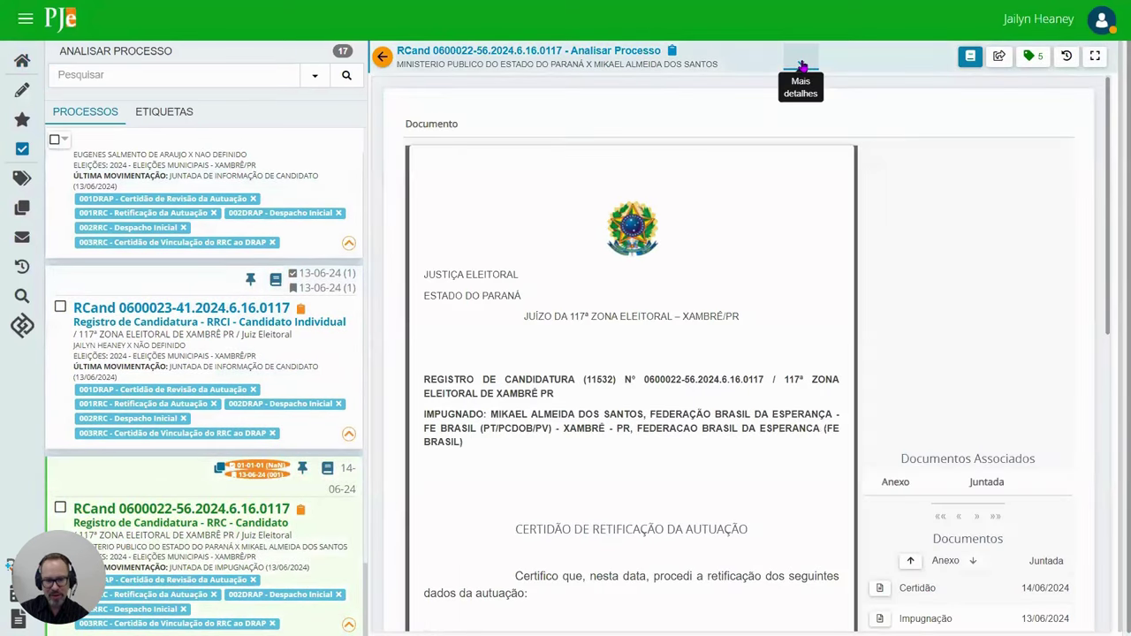
click(801, 62)
click(800, 61)
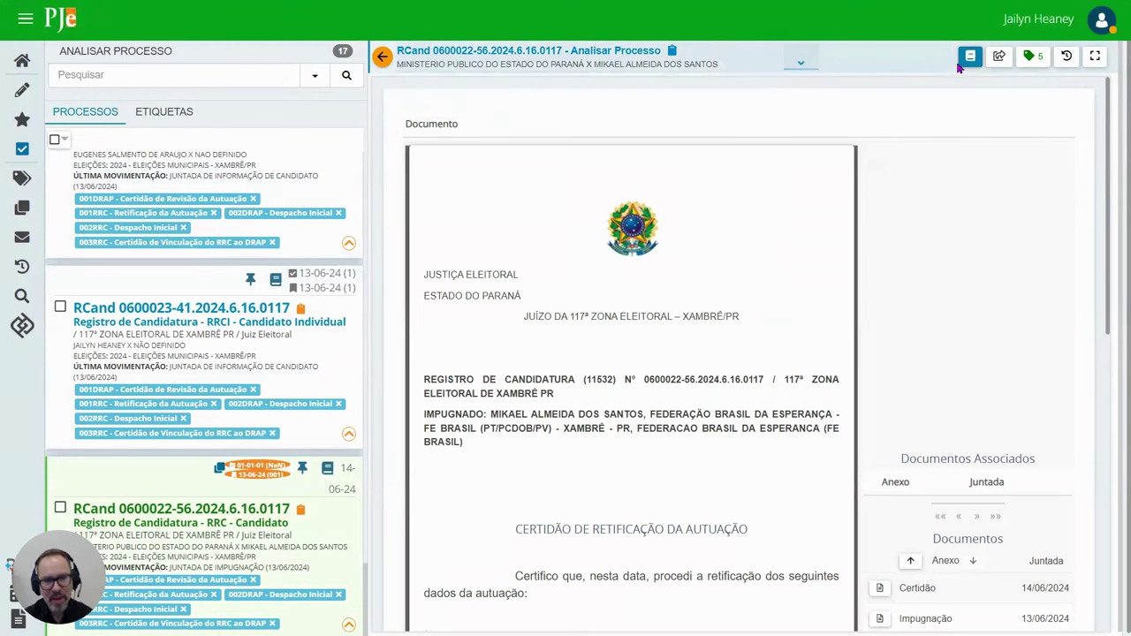
click(969, 56)
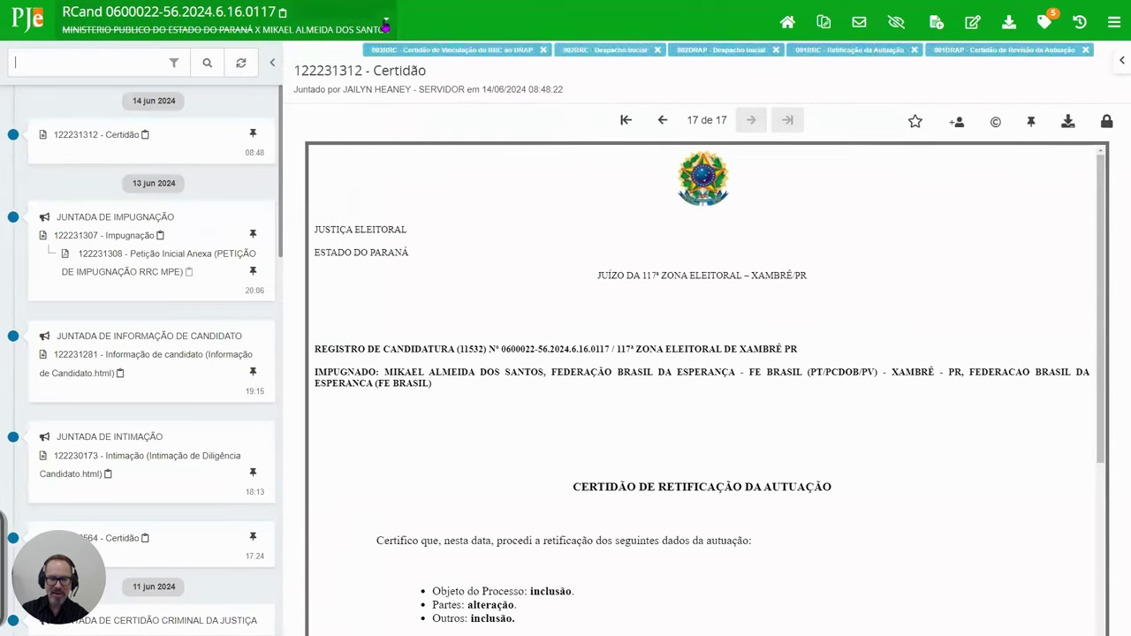
click(385, 21)
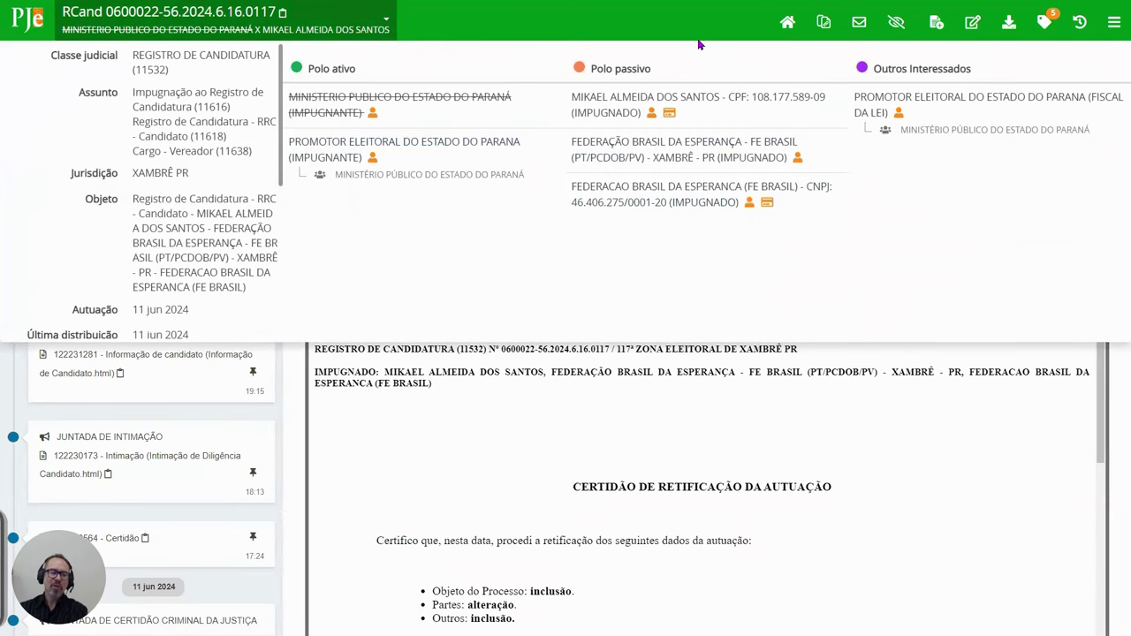
key(alt+Tab)
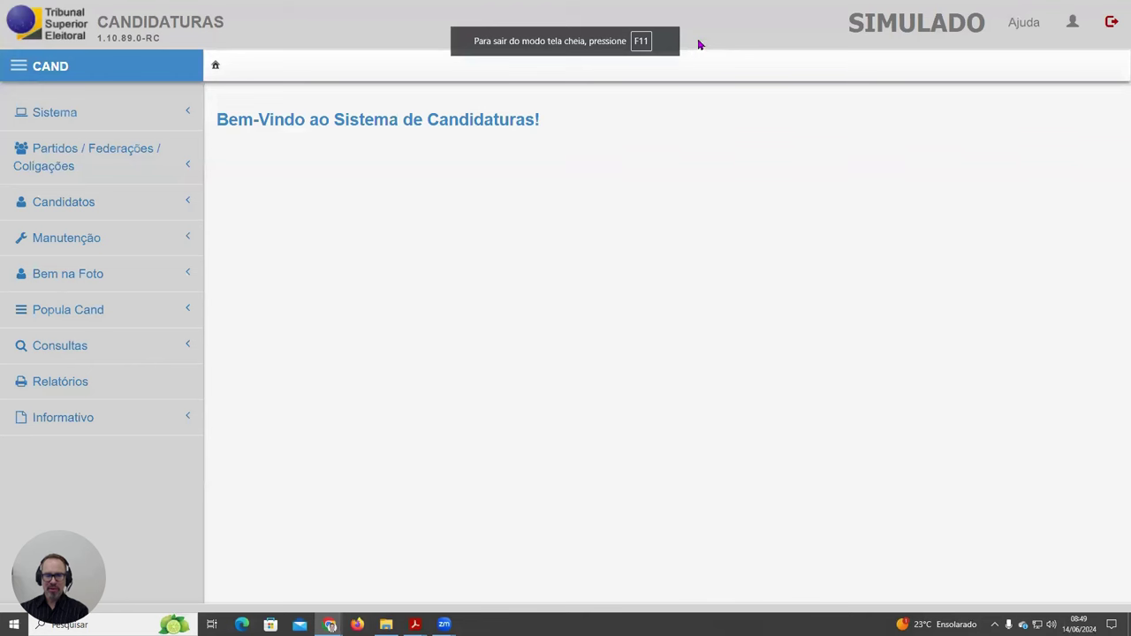
Step: Print the Contestação de Impugnação de Candidato report for Vereador to PDF and select its citation text
click(113, 389)
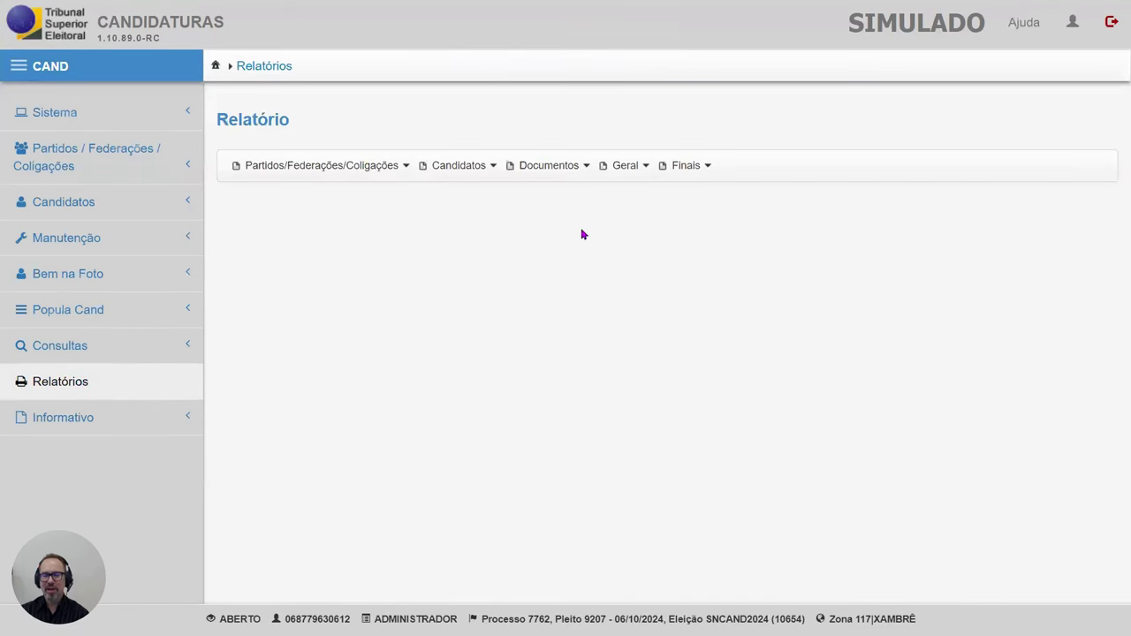
click(575, 167)
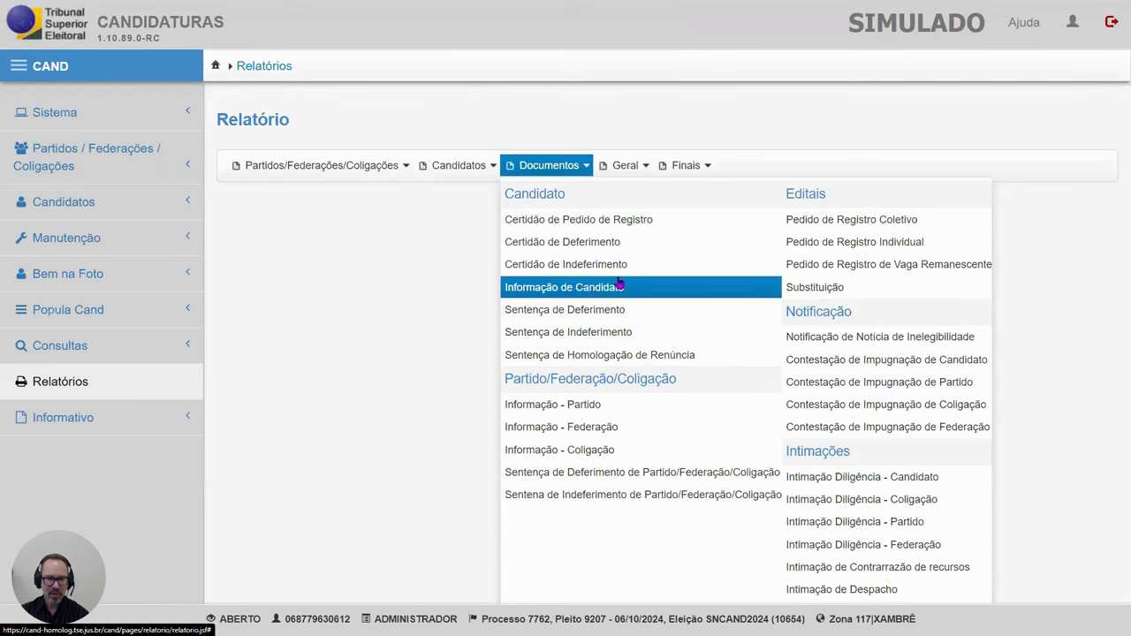
click(931, 363)
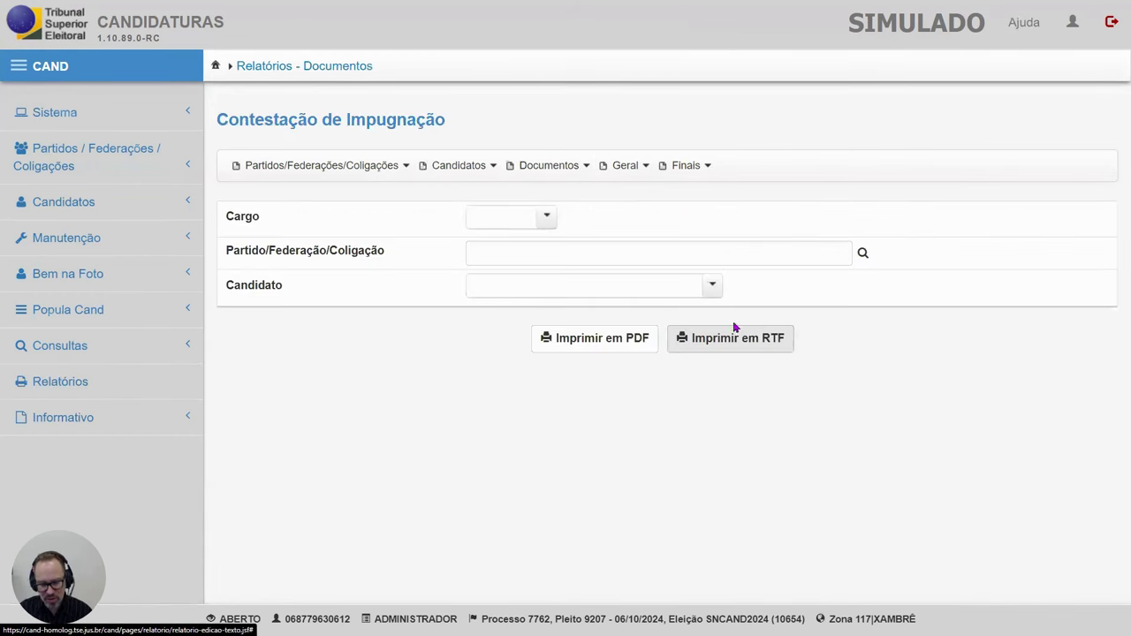
click(544, 218)
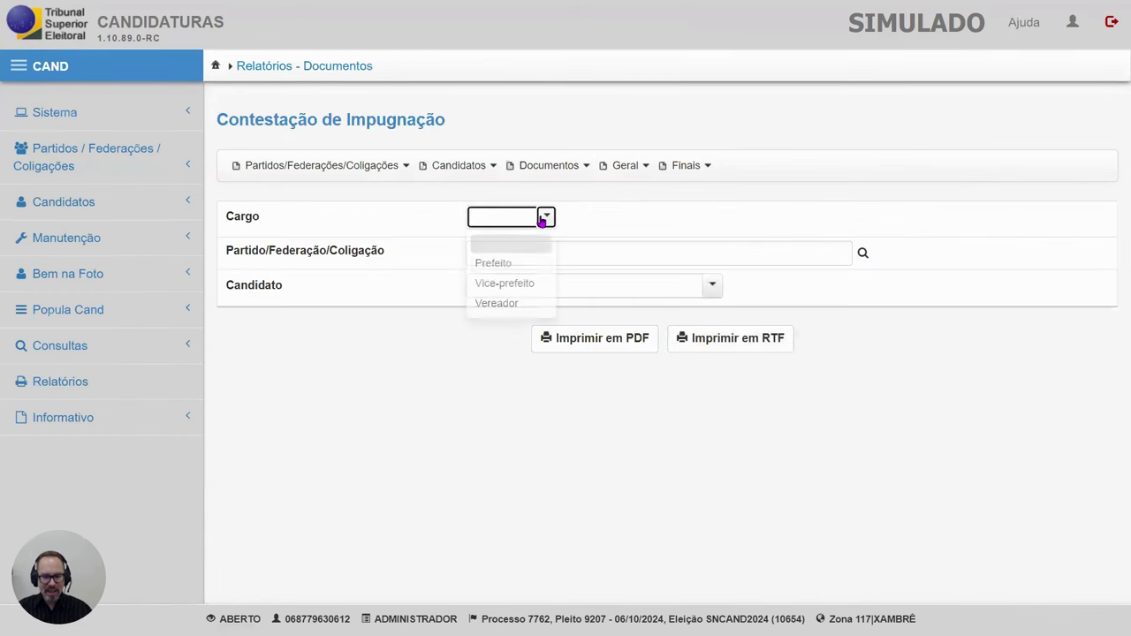
click(512, 302)
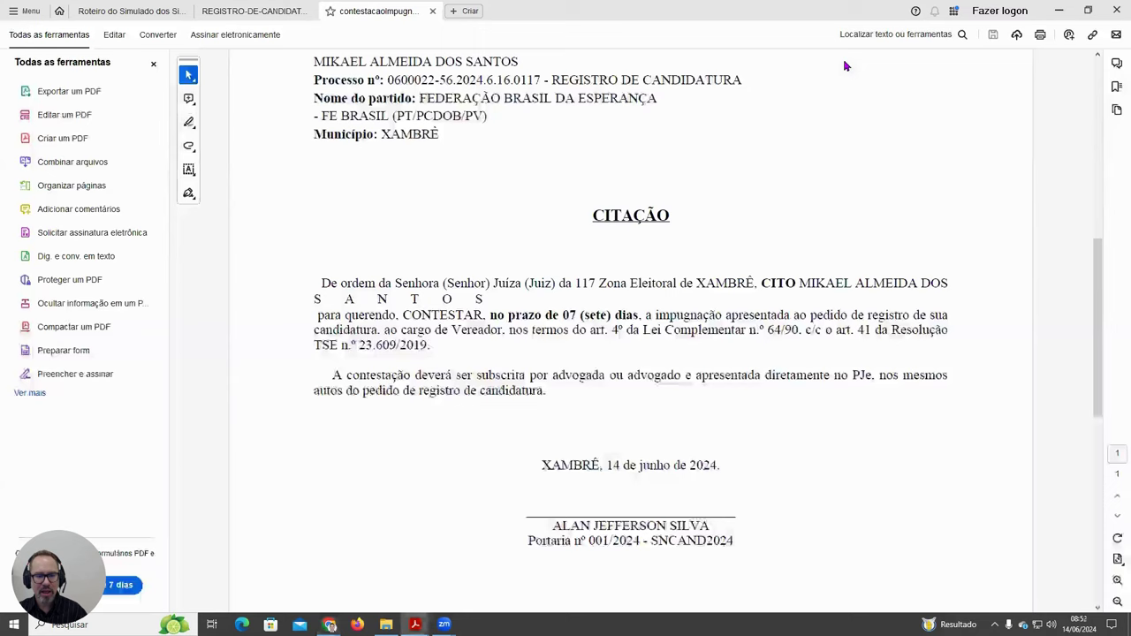
drag(371, 301, 571, 406)
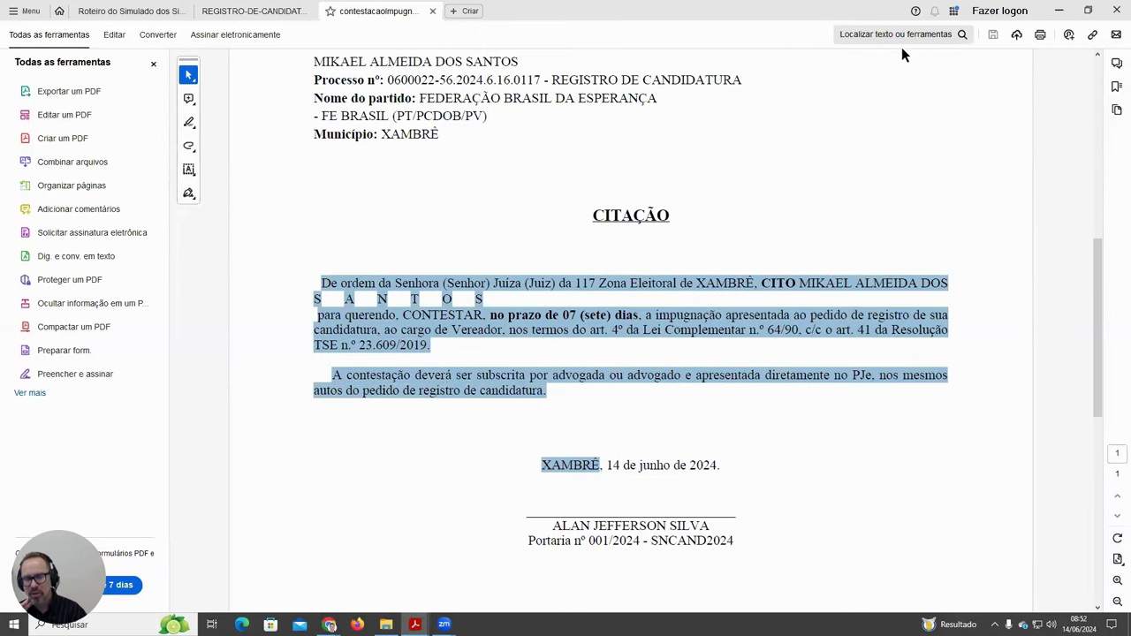
key(alt+Tab)
Step: Search Vereador candidates of FEDERAÇÃO BRASIL DA ESPERANÇA and open candidate 13333 for editing
click(167, 202)
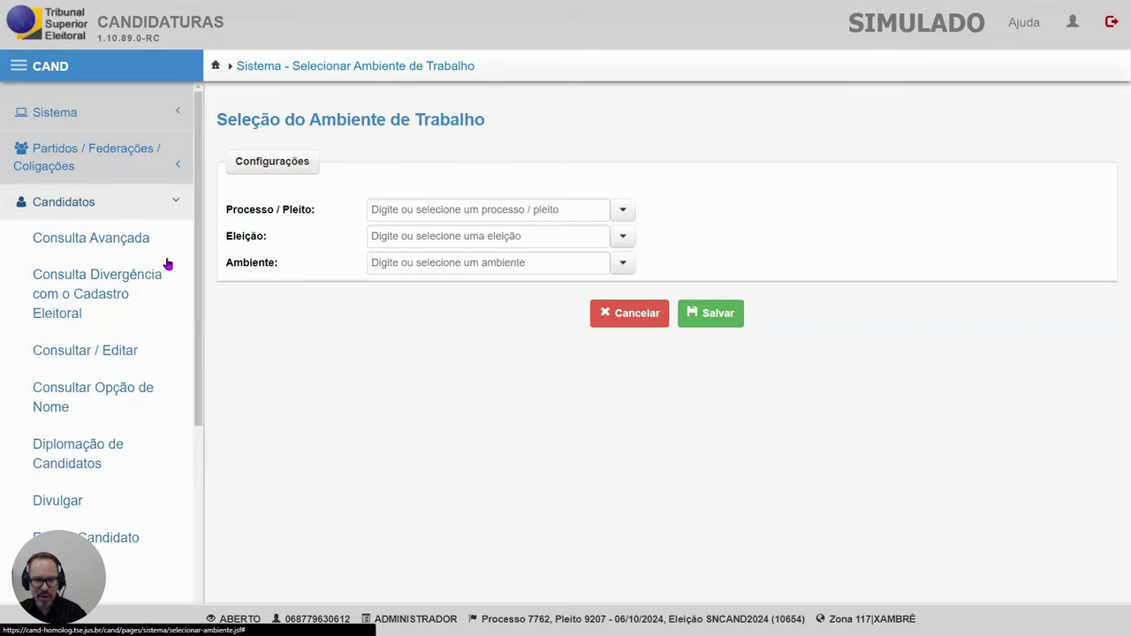
click(138, 355)
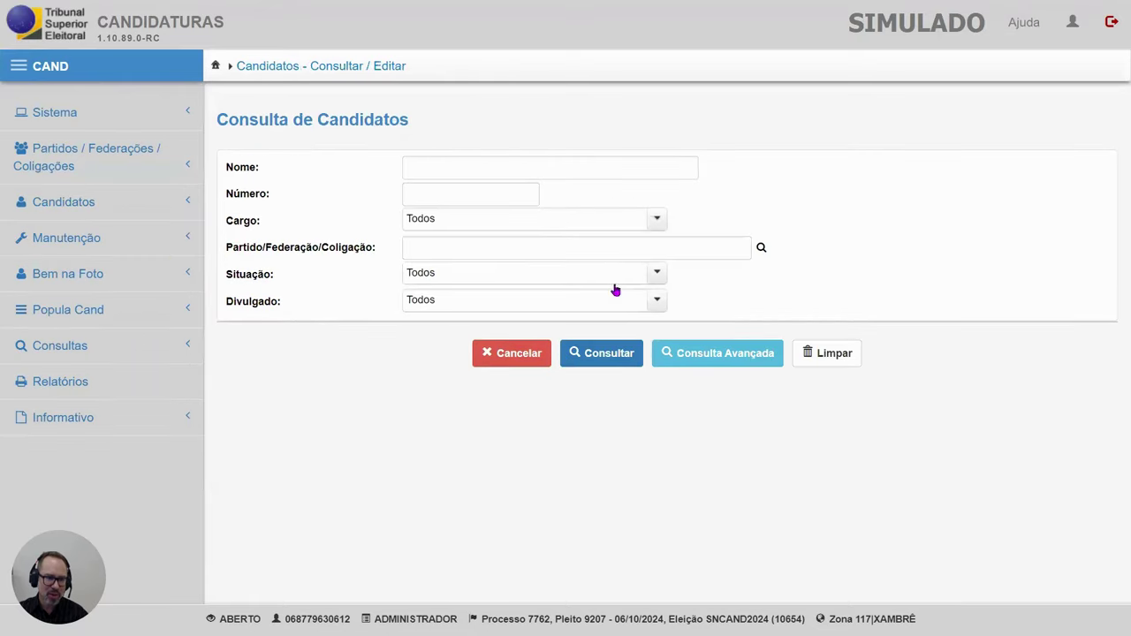
click(657, 223)
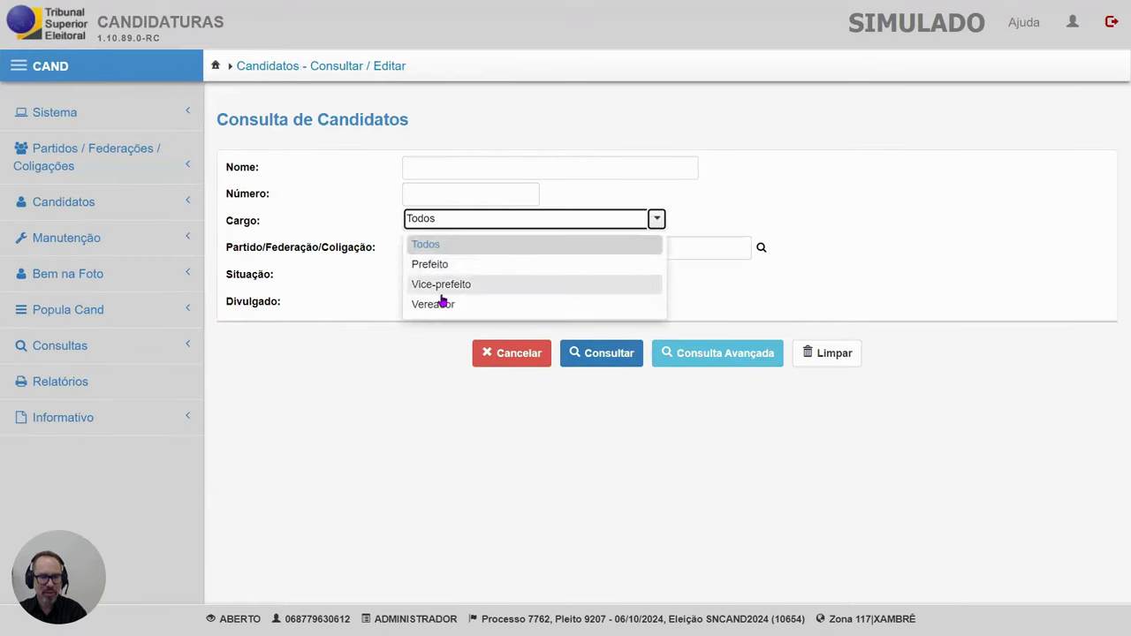
click(441, 300)
click(760, 252)
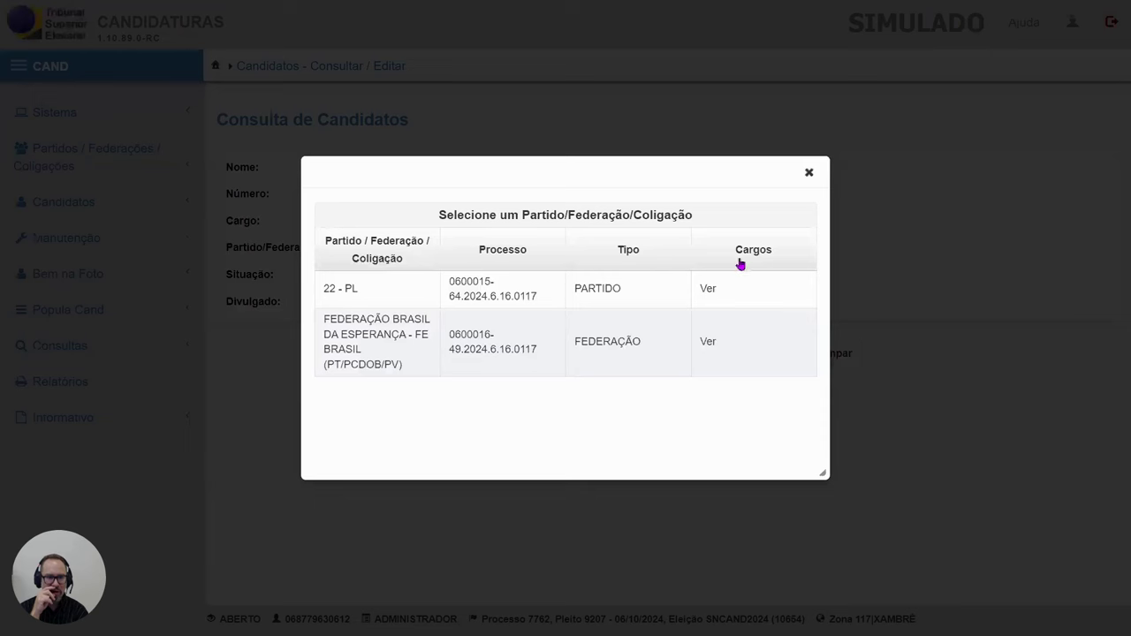
click(389, 334)
click(612, 354)
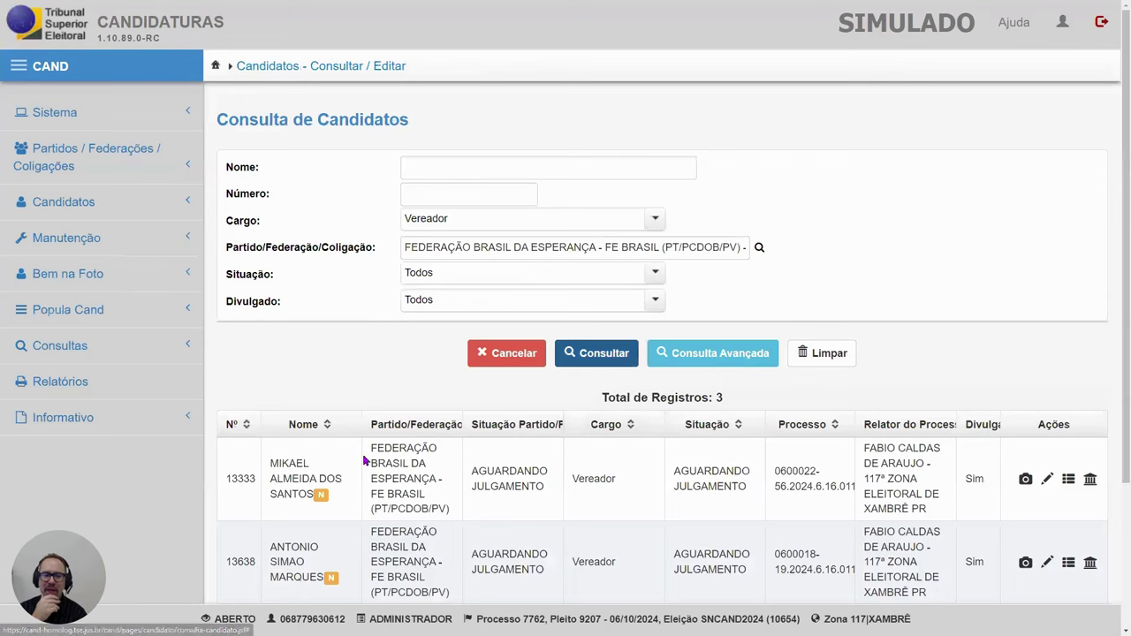
click(1047, 480)
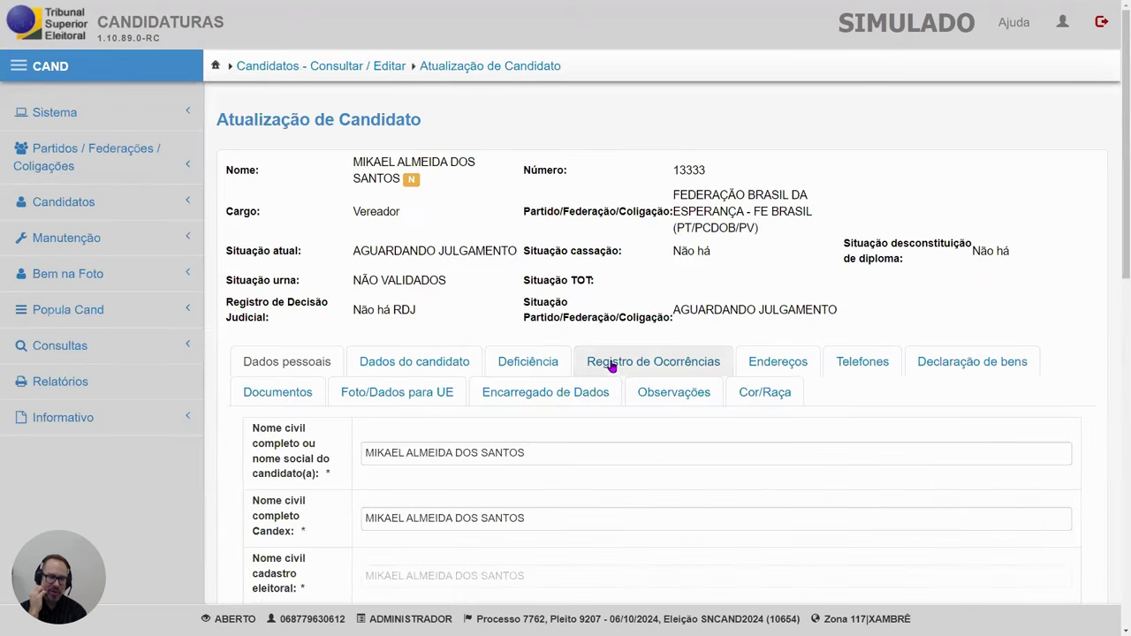
Step: Add an Impugnado occurrence dated 14/06/2024 noting 'IMPUGNAÇÃO FEITA PELO MPE' and save the candidate
click(616, 370)
click(557, 436)
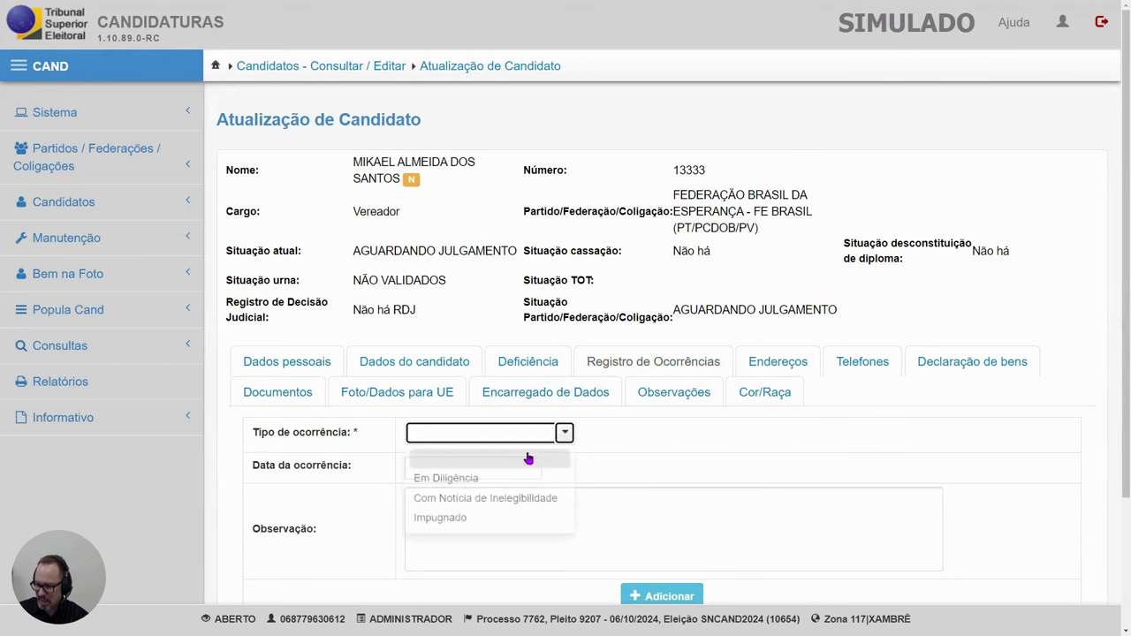
click(454, 518)
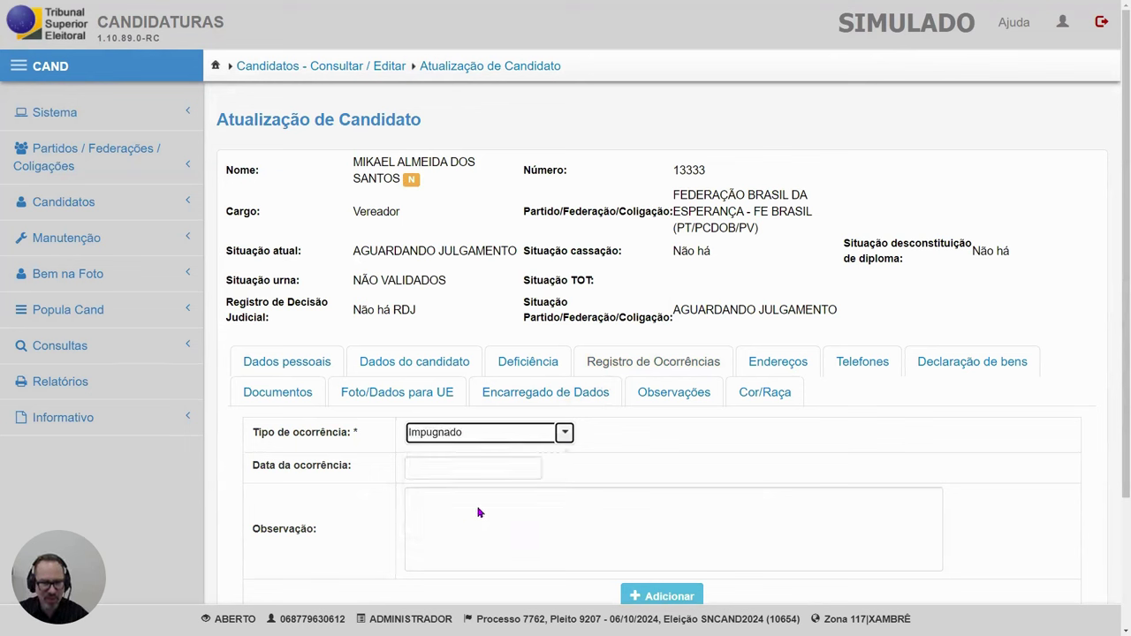
click(483, 475)
click(520, 402)
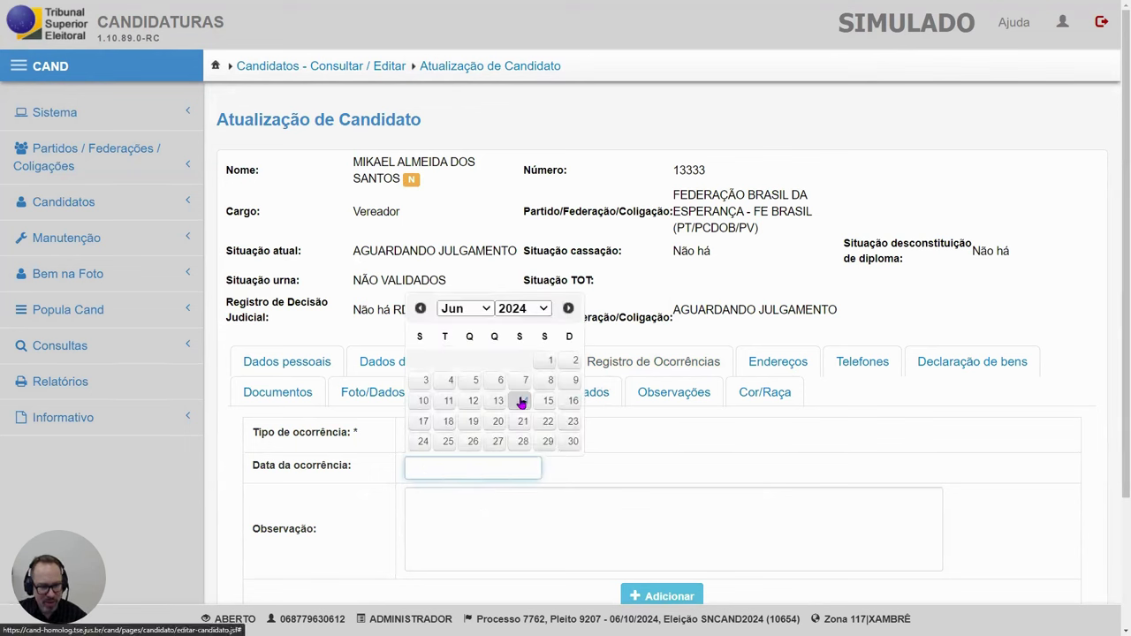
click(468, 505)
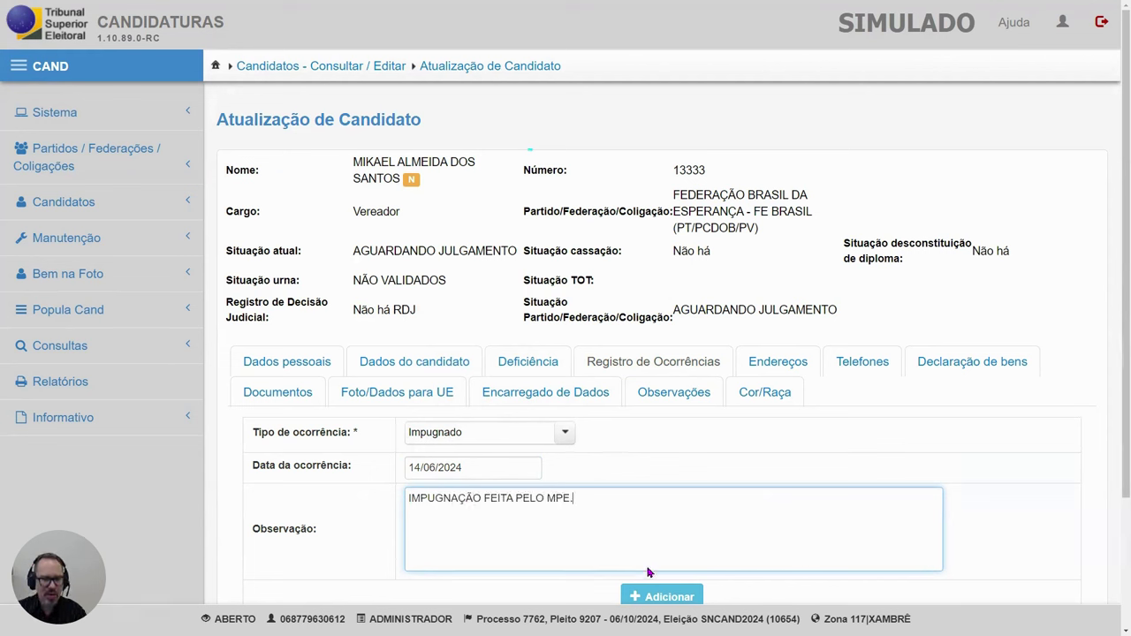
click(658, 596)
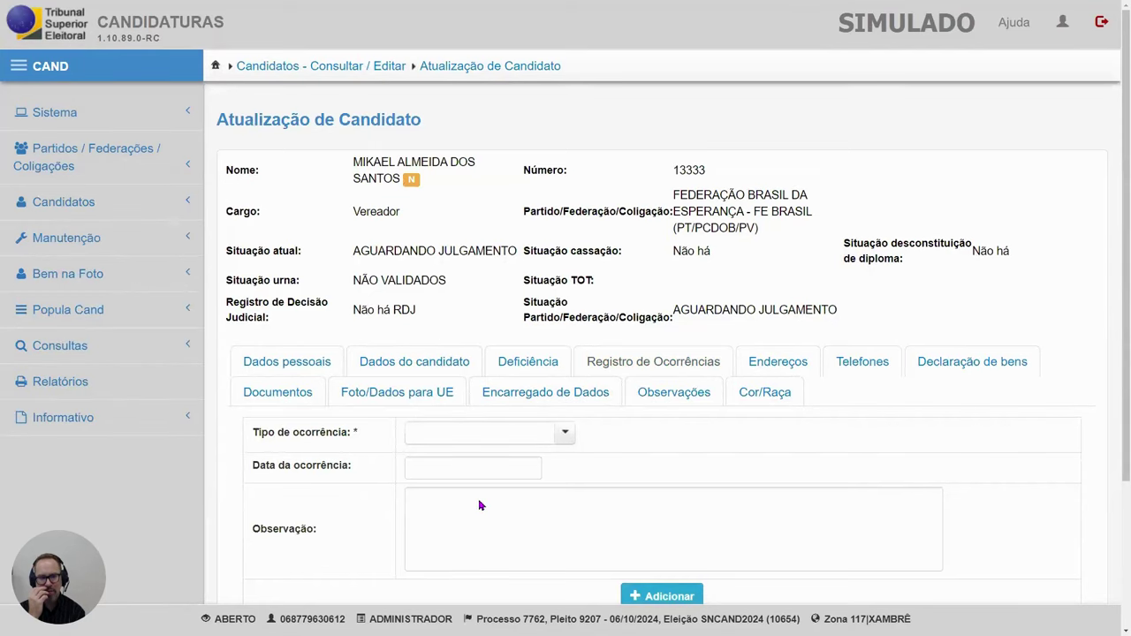
scroll(480, 505, down, 3)
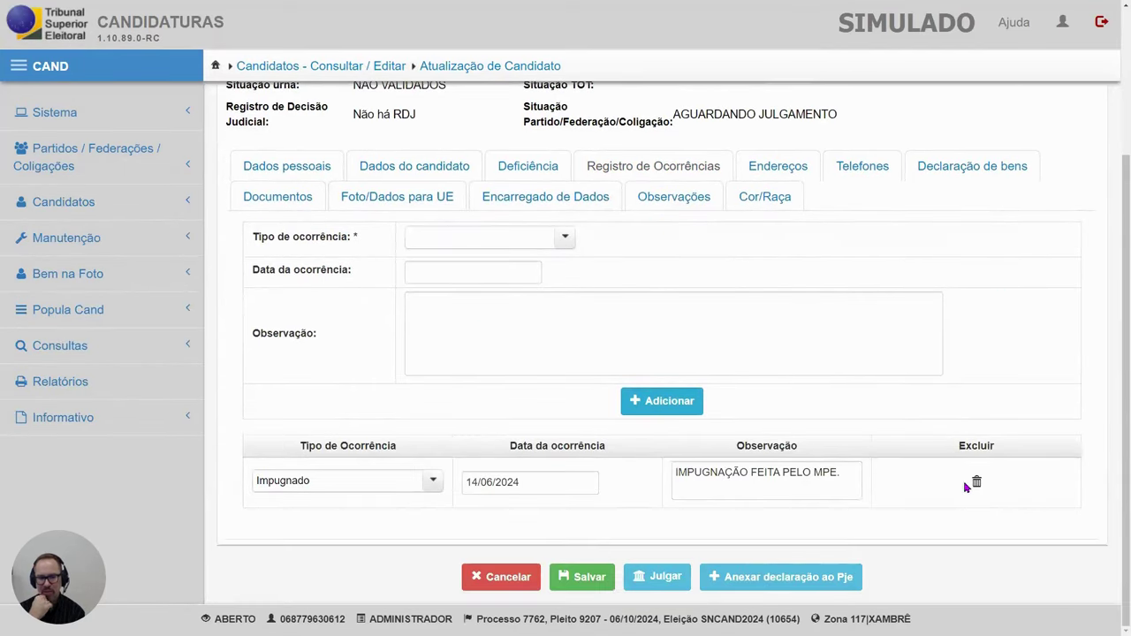
click(590, 573)
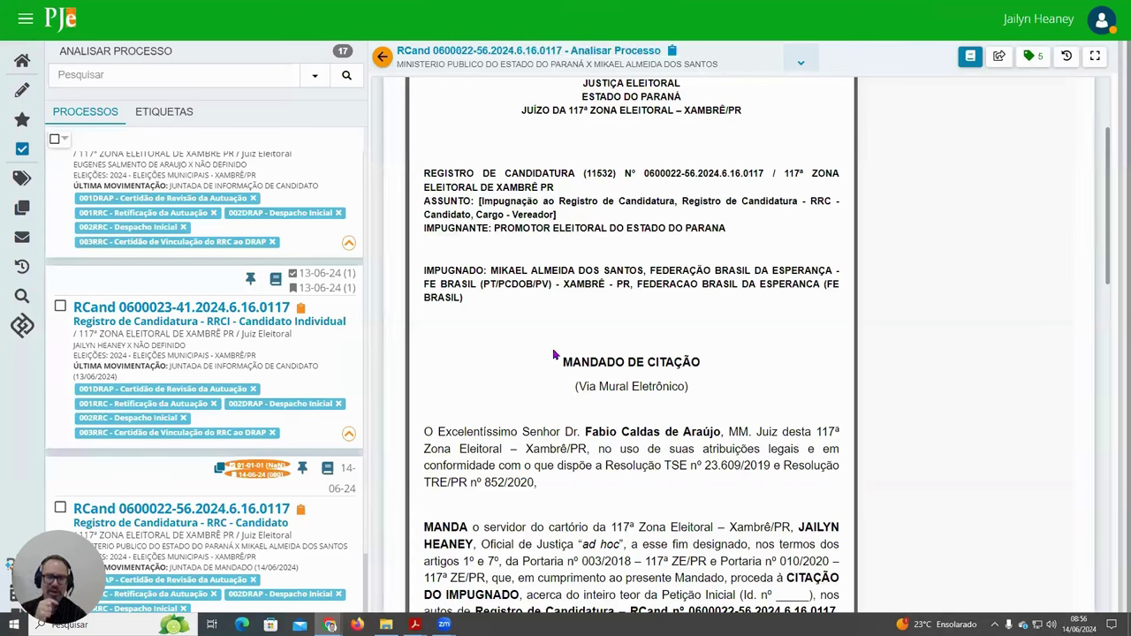
Step: Send process RCand 0600022-56 to 'Preparar atos de comunicação' from the process actions list
drag(562, 365, 678, 406)
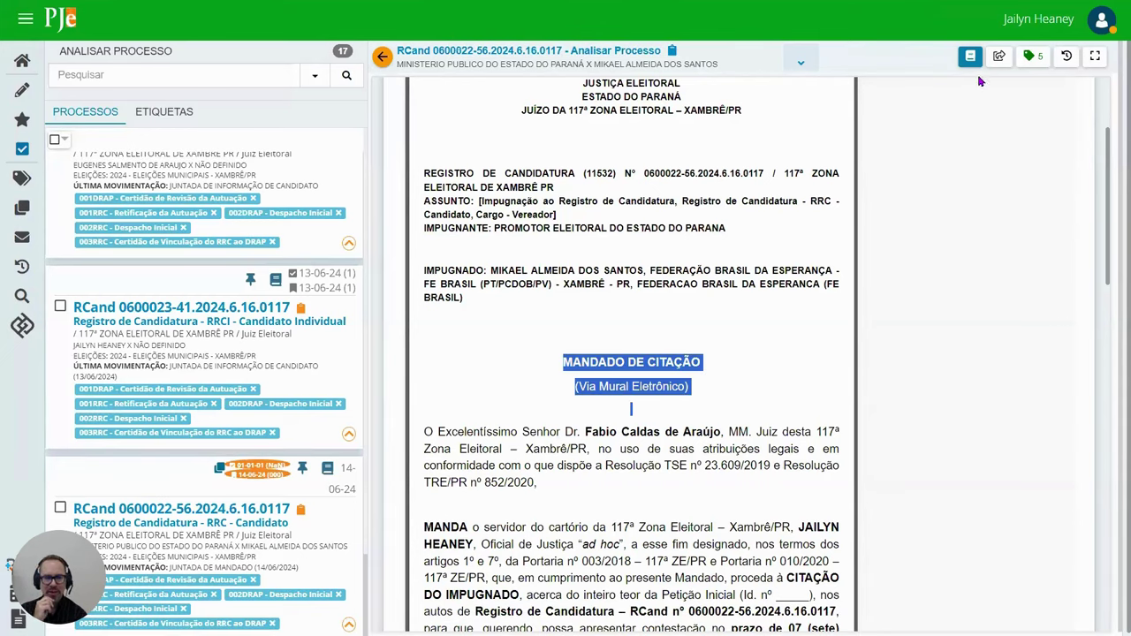
click(998, 56)
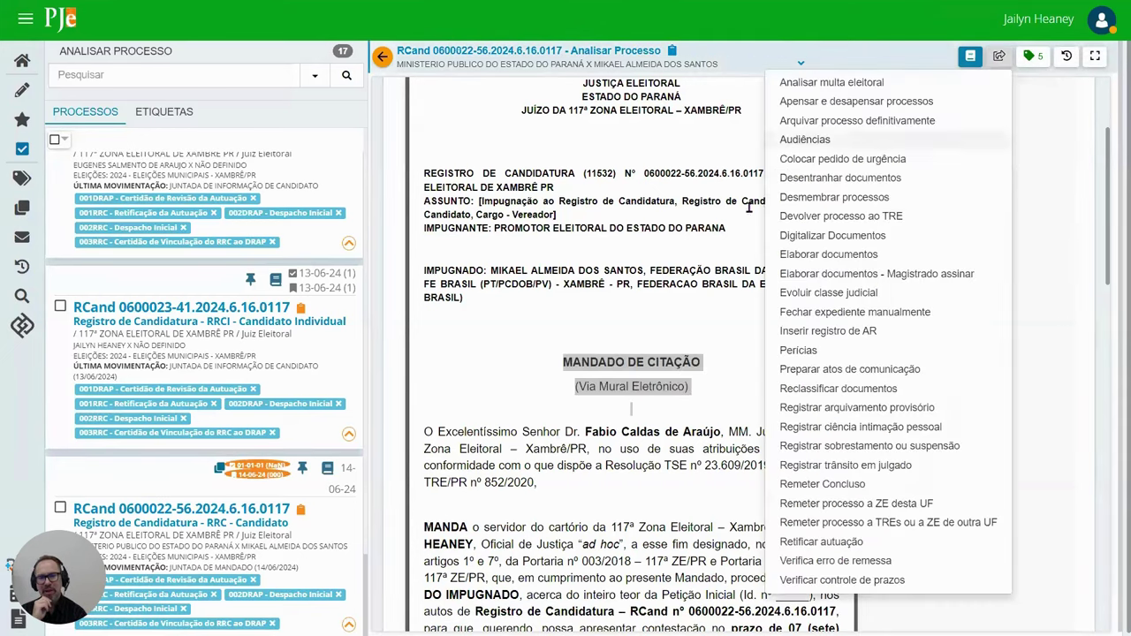
click(902, 372)
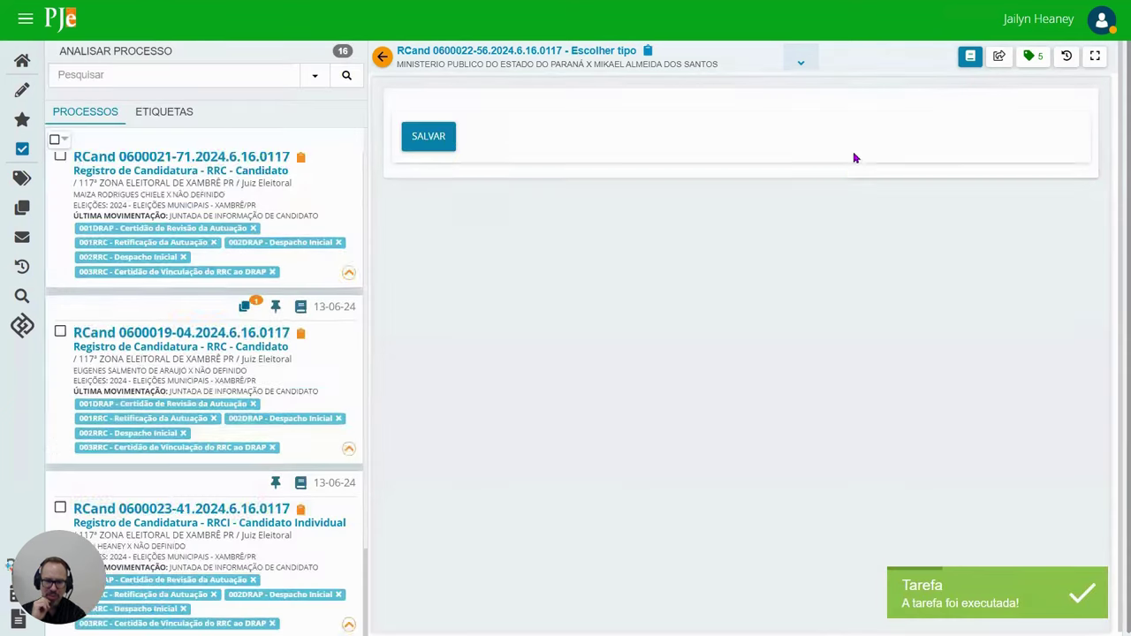
Step: Confirm the communication type and add the Polo passivo as recipients
click(999, 56)
click(941, 87)
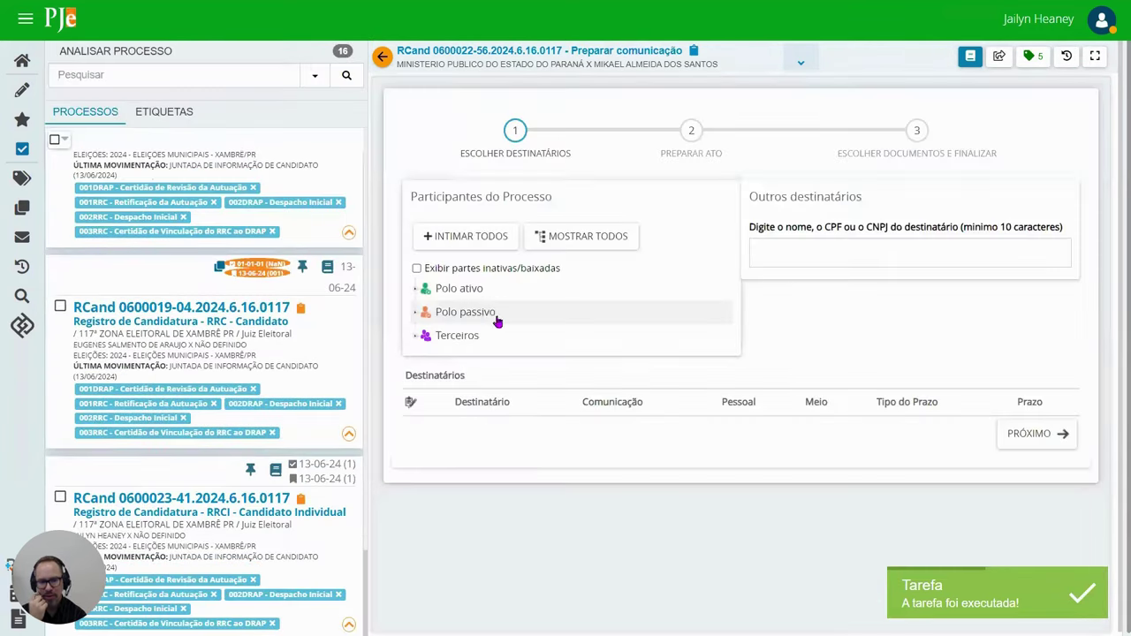
click(466, 312)
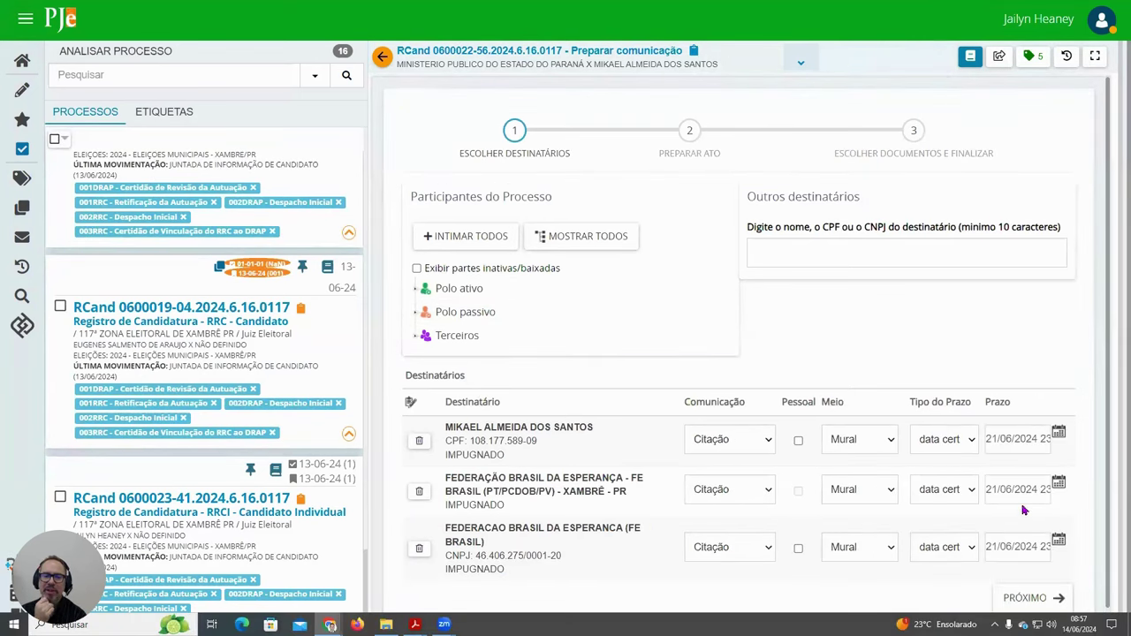
click(1031, 598)
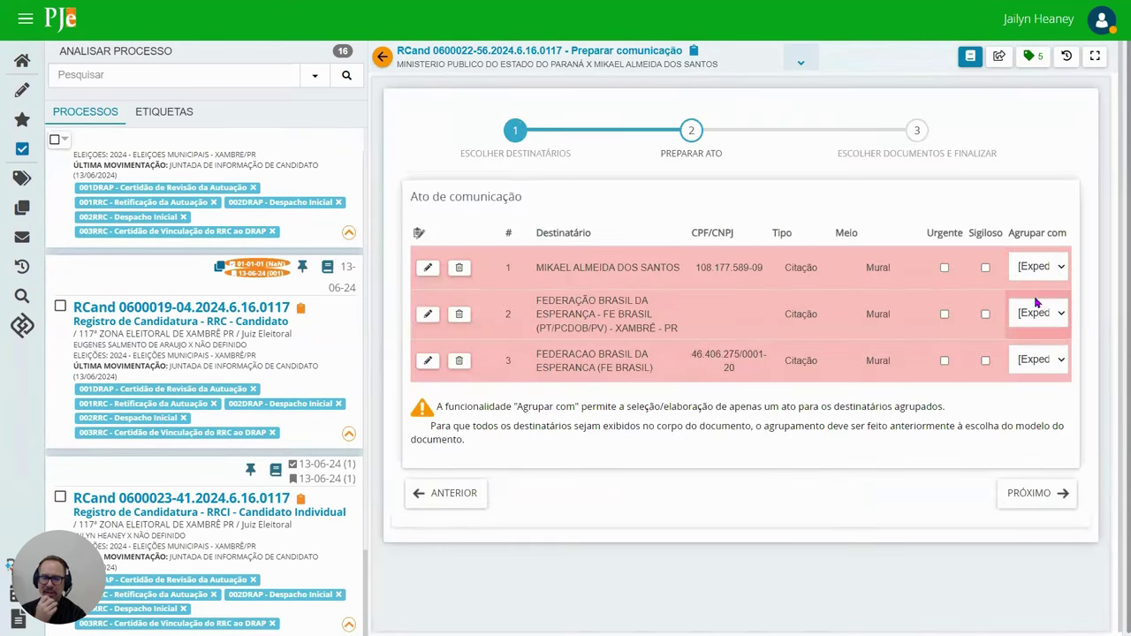
Step: Group recipients 2 and 3 with recipient 1 so they share one act
click(1039, 315)
click(988, 346)
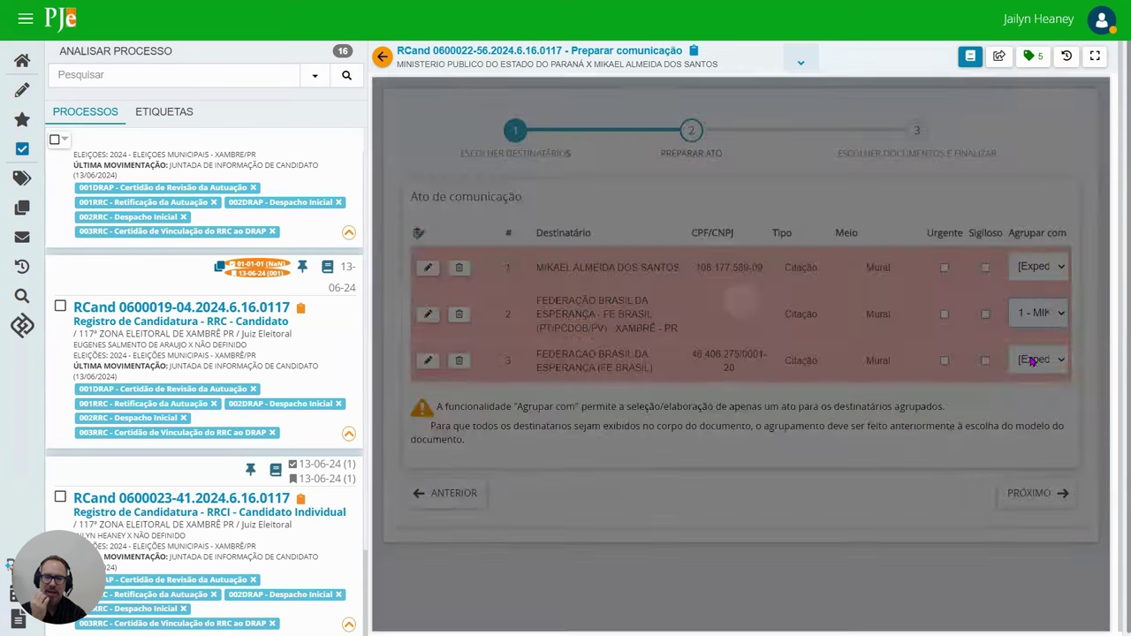
click(1038, 349)
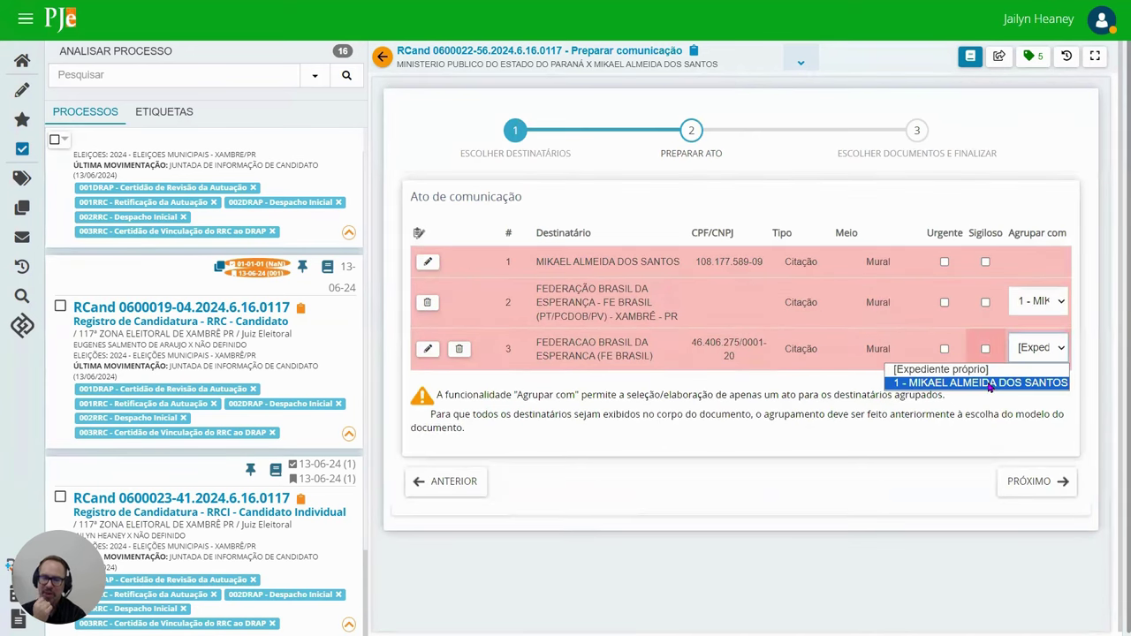
click(981, 383)
Step: Use the process Mandado as recipient 1's act document and advance to document linking
click(428, 262)
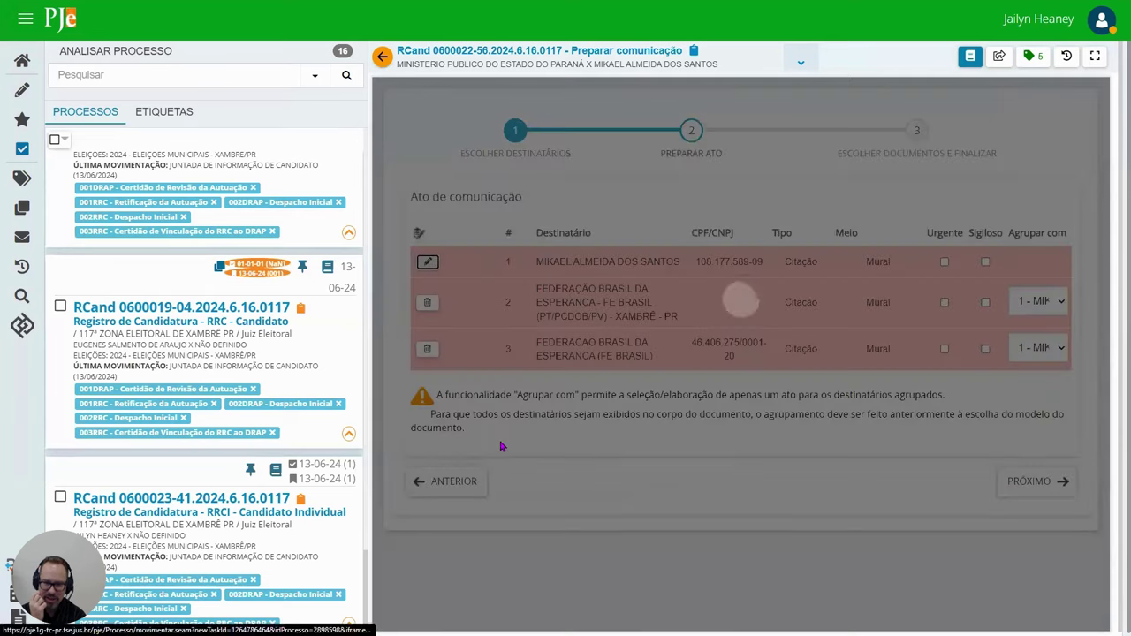
click(424, 510)
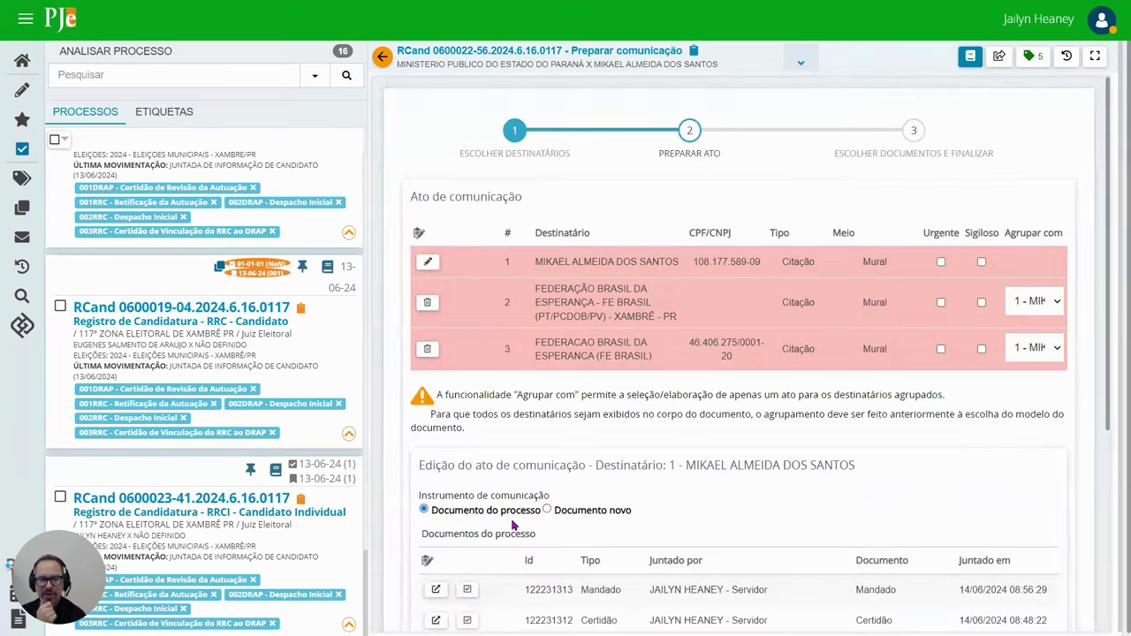
scroll(570, 503, down, 3)
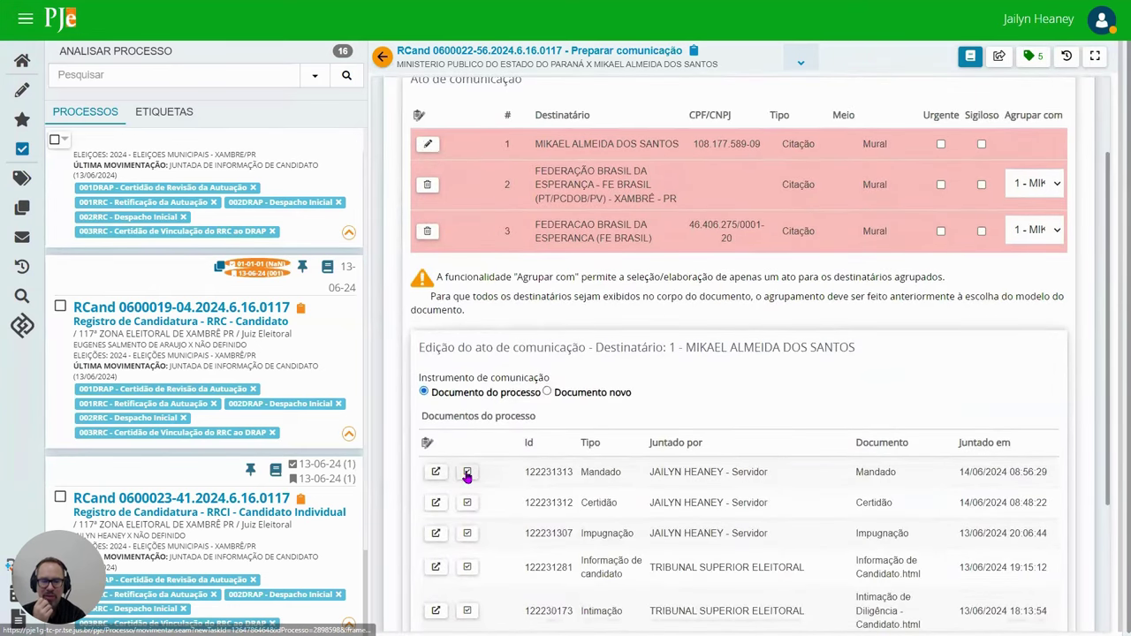
click(467, 471)
scroll(555, 461, down, 3)
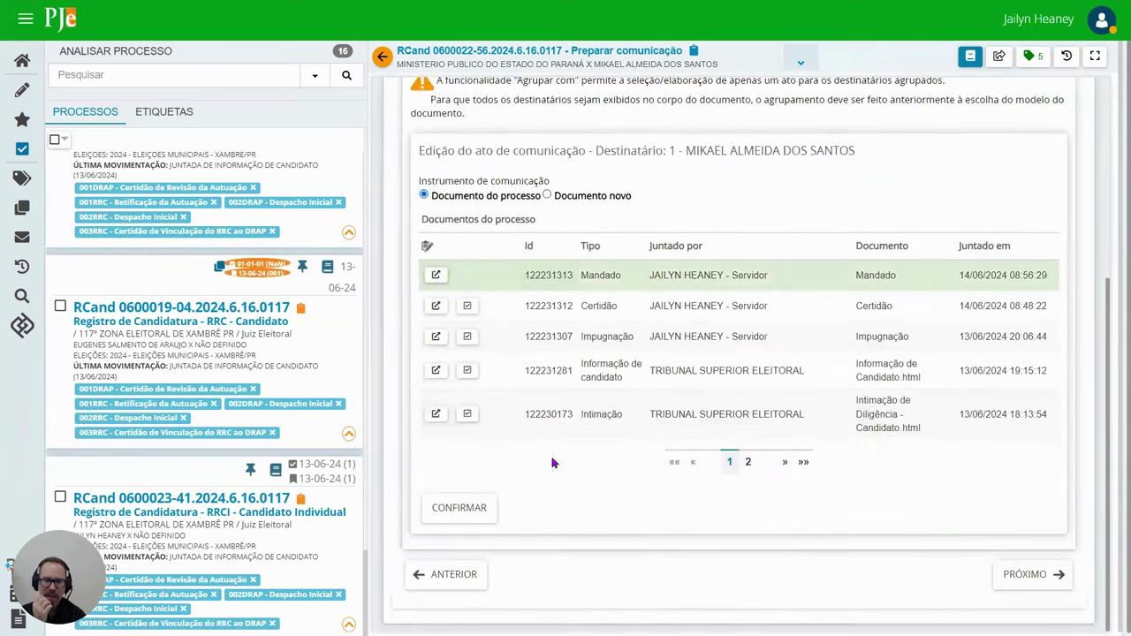
click(468, 508)
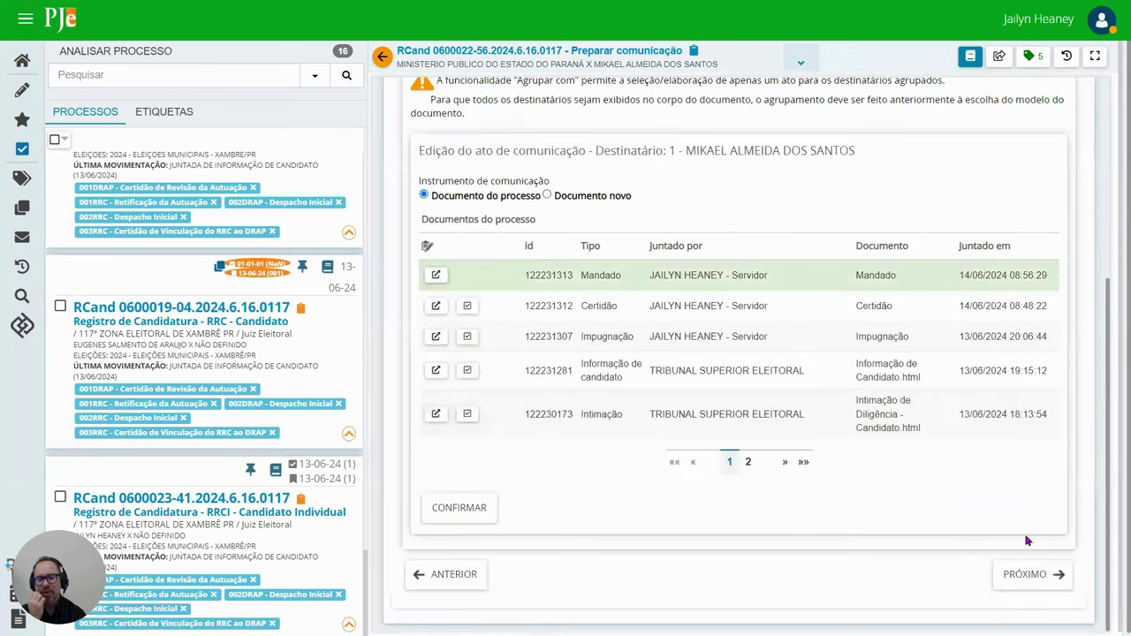
scroll(770, 324, down, 4)
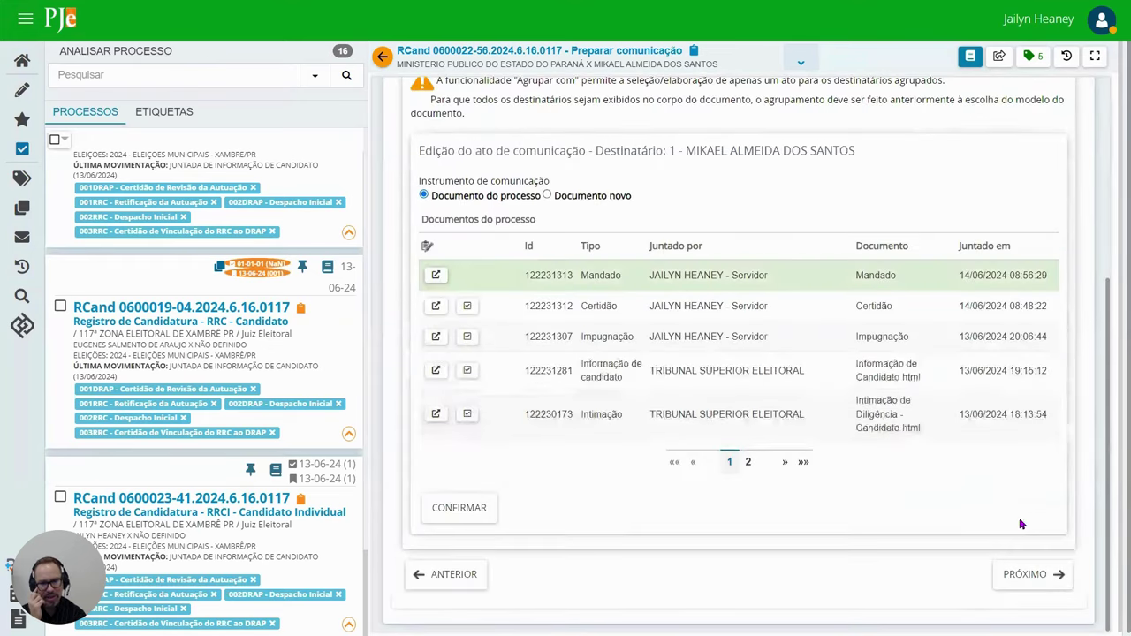
click(1025, 575)
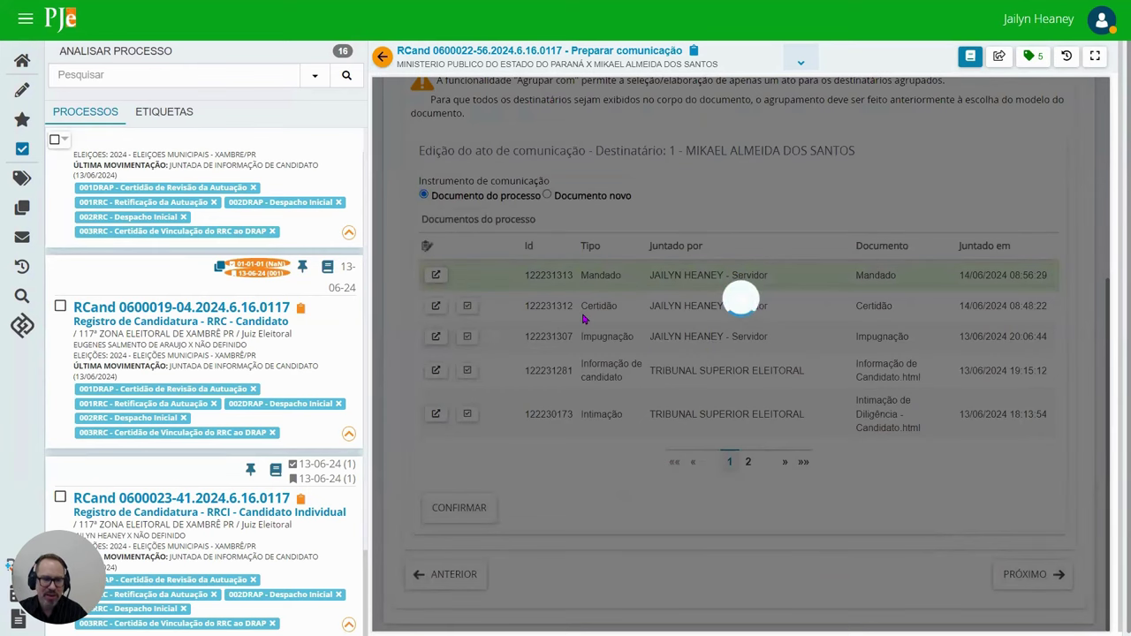
scroll(540, 315, up, 2)
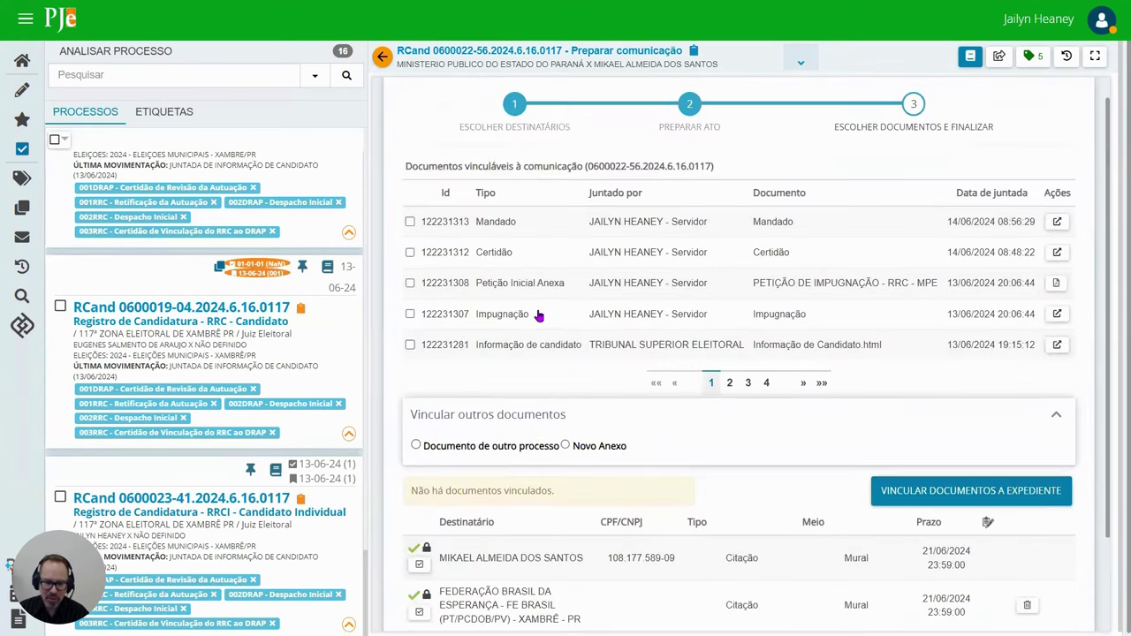
Step: Link Petição Inicial Anexa and Impugnação to the citation and sign it digitally
click(410, 283)
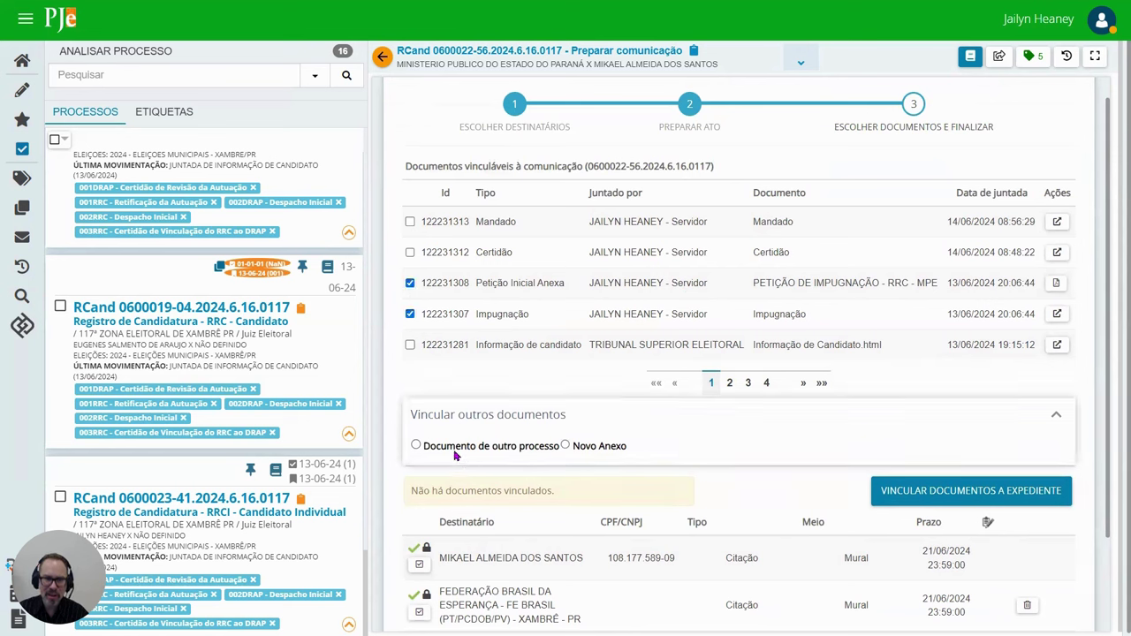
click(960, 491)
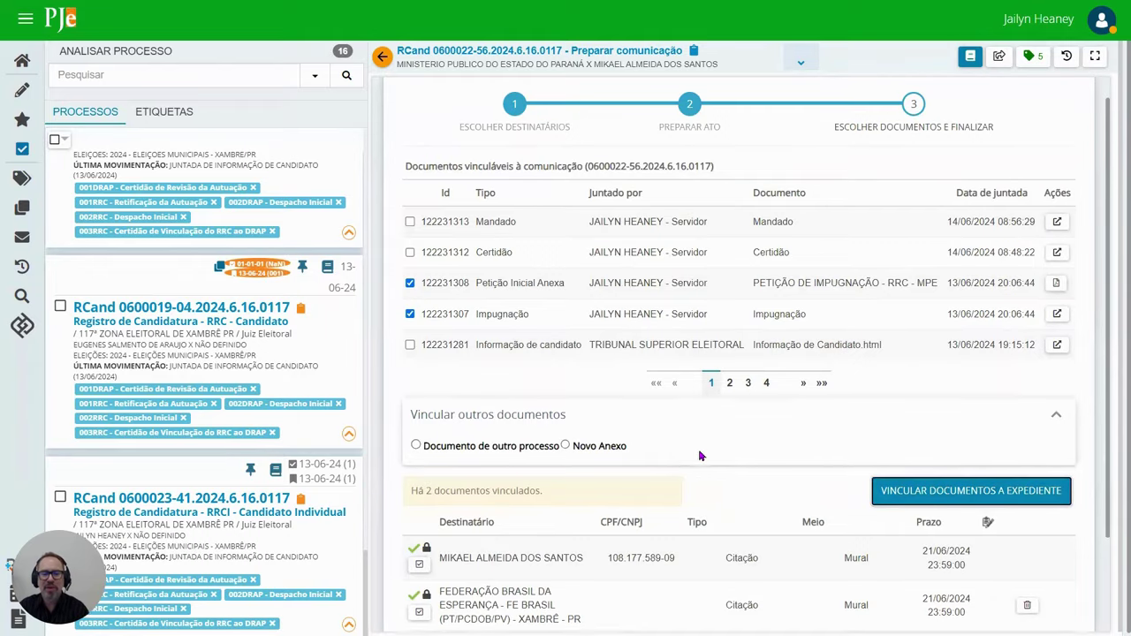
click(1007, 574)
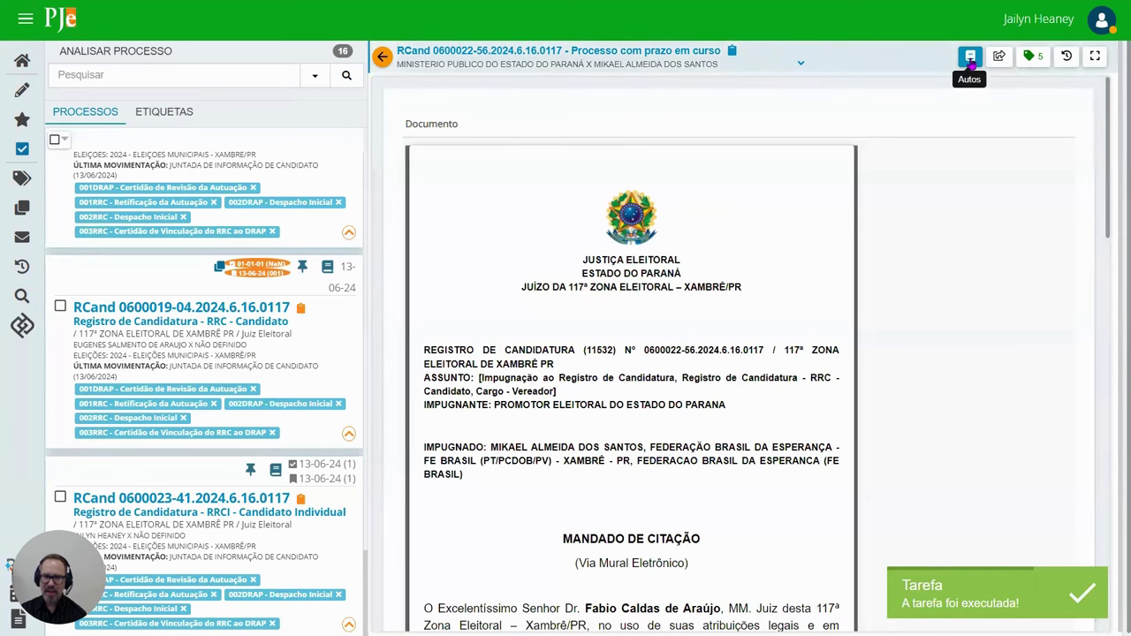
Step: Review the case's Expedientes: three Mural citações with ciência on 14/06/2024
click(971, 58)
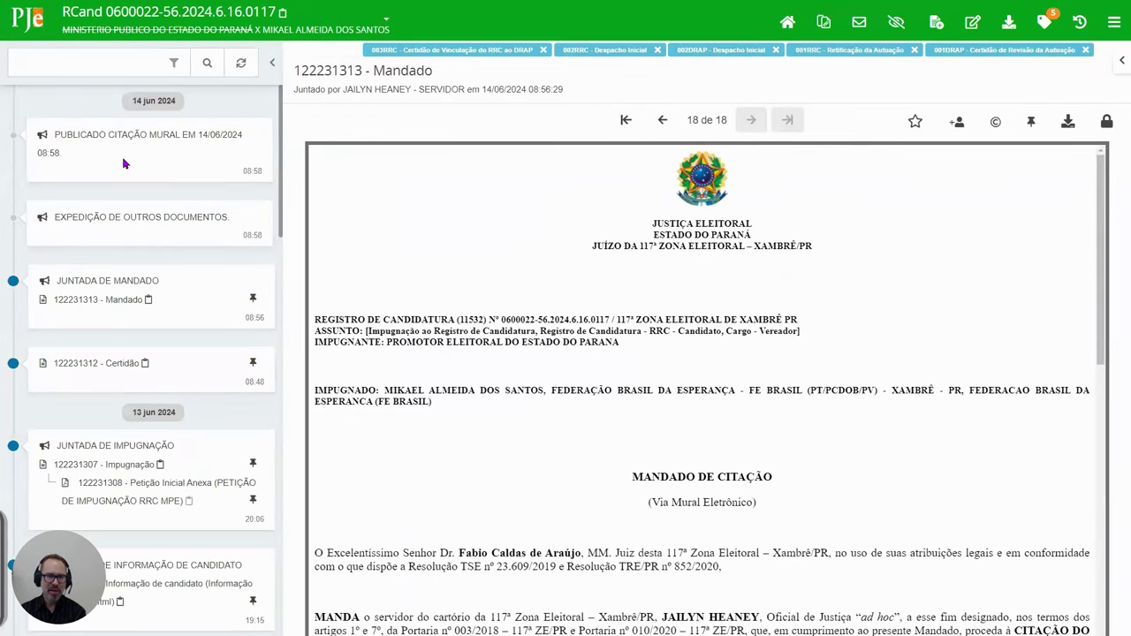
click(1114, 21)
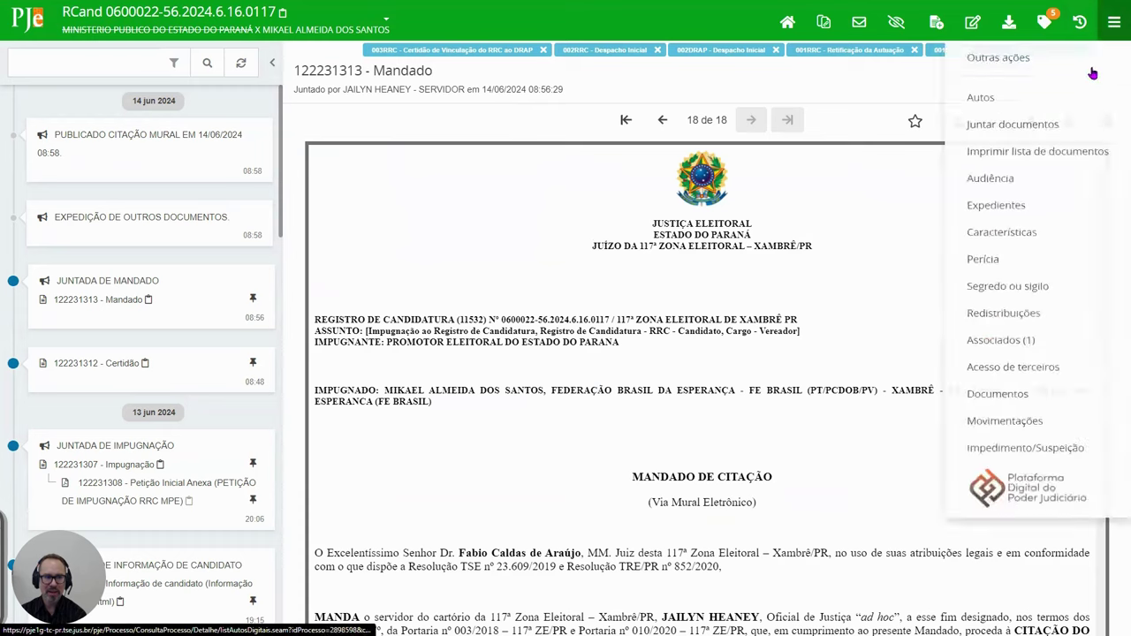
click(995, 220)
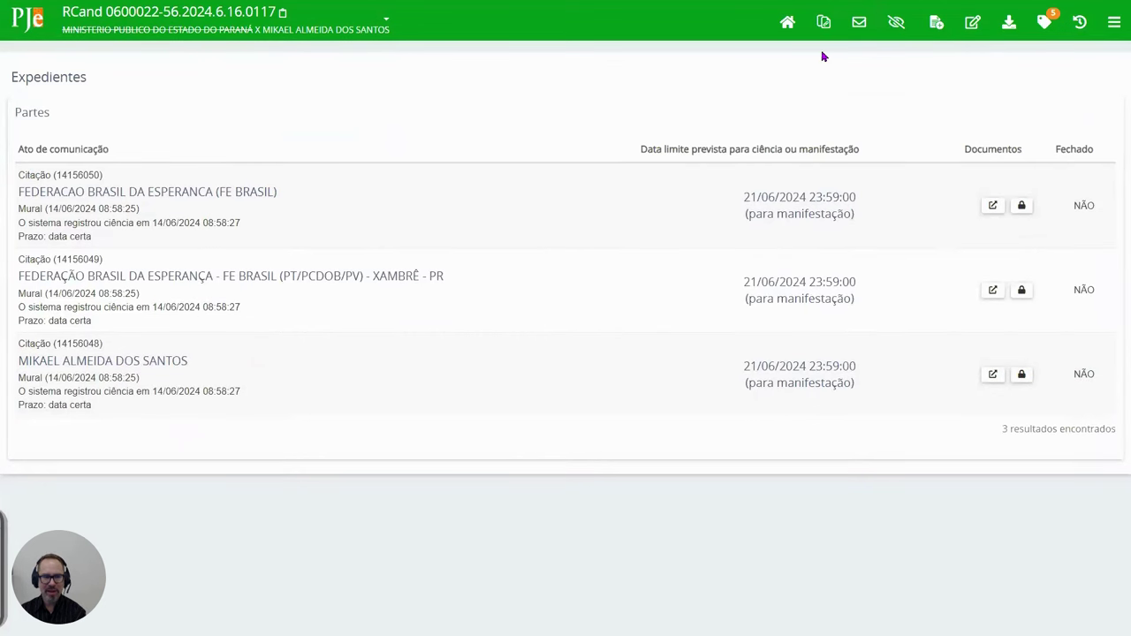
key(ctrl+Tab)
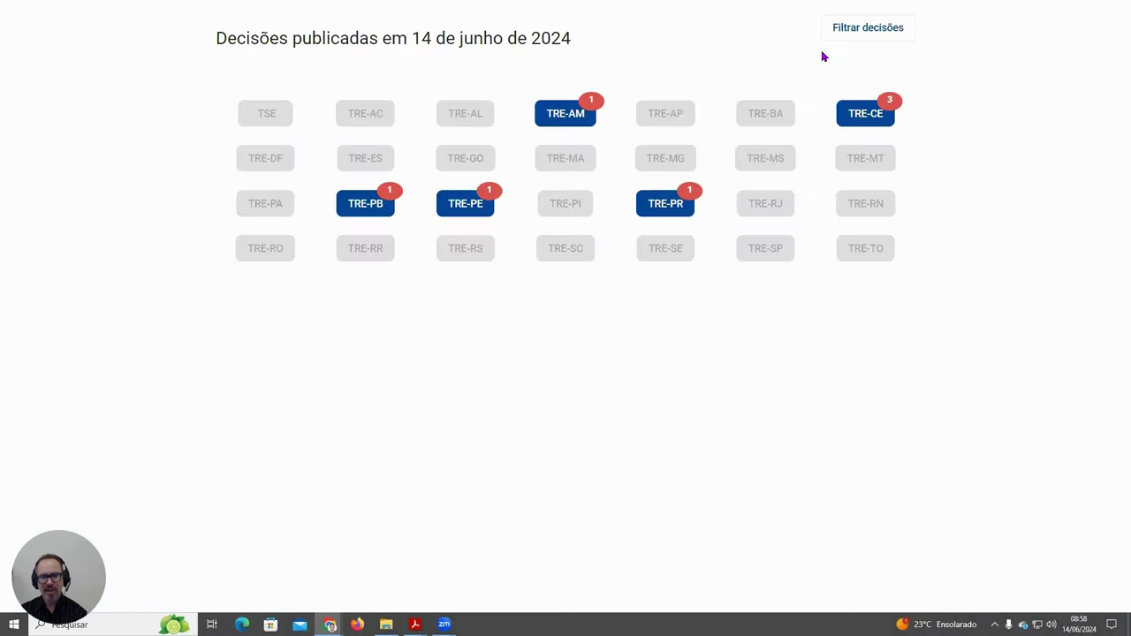
Step: Show TRE-PR's 14 June 2024 decisions and select Publicação nº 4839/2024's details
click(669, 209)
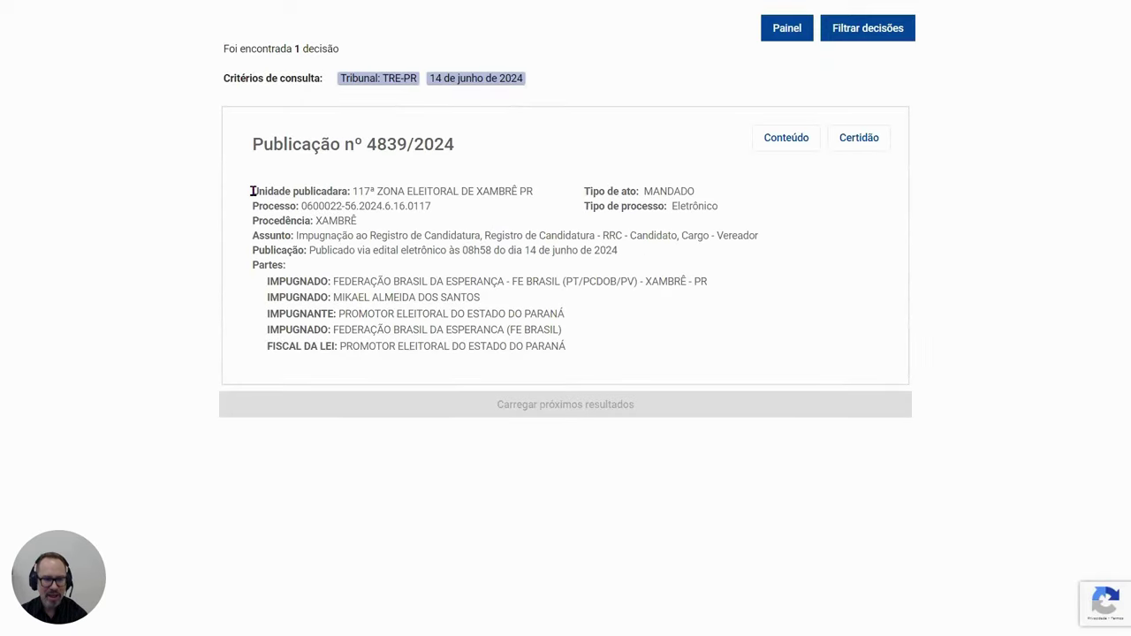
drag(253, 190, 545, 304)
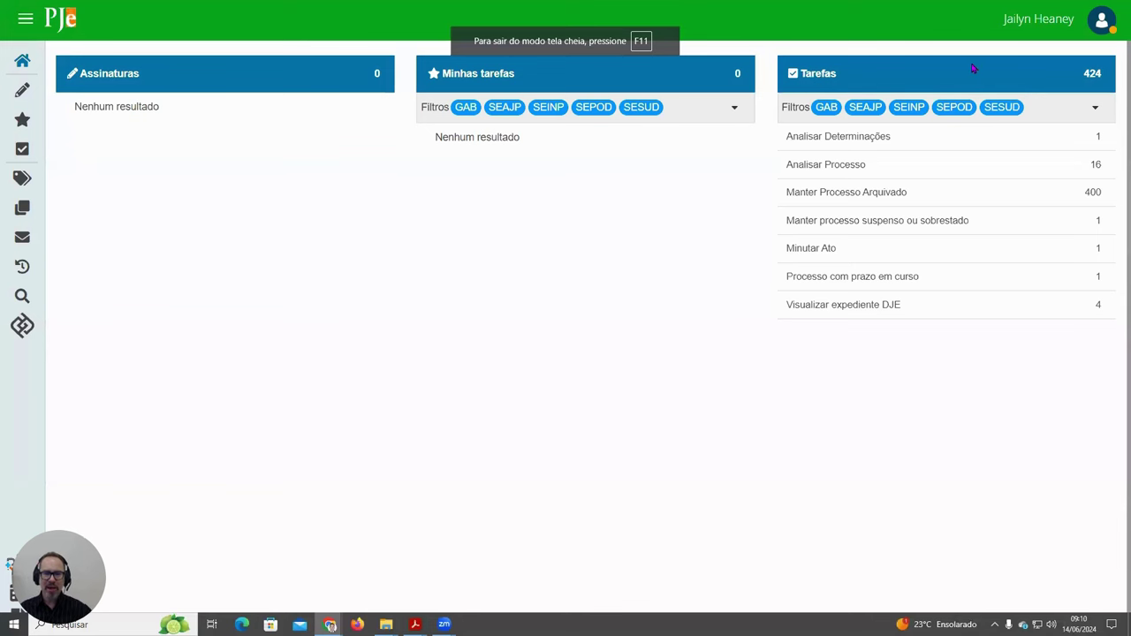
Step: Open the Minutar Ato draft for RCand 0600022-56.2024.6.16.0117 and read the rejection sentence
click(811, 248)
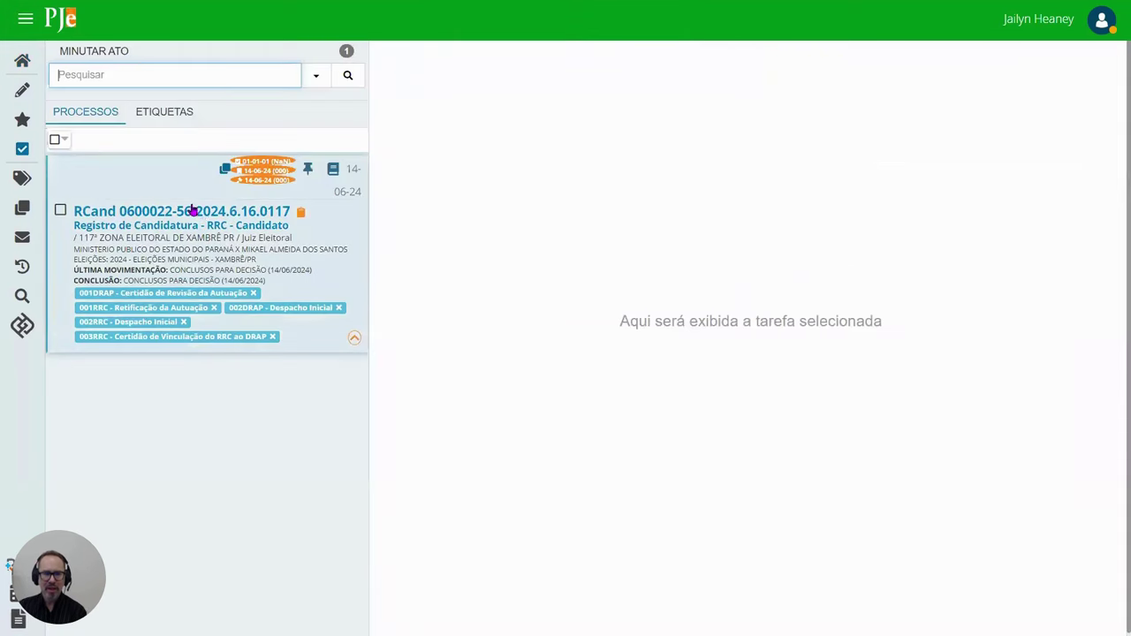
click(202, 221)
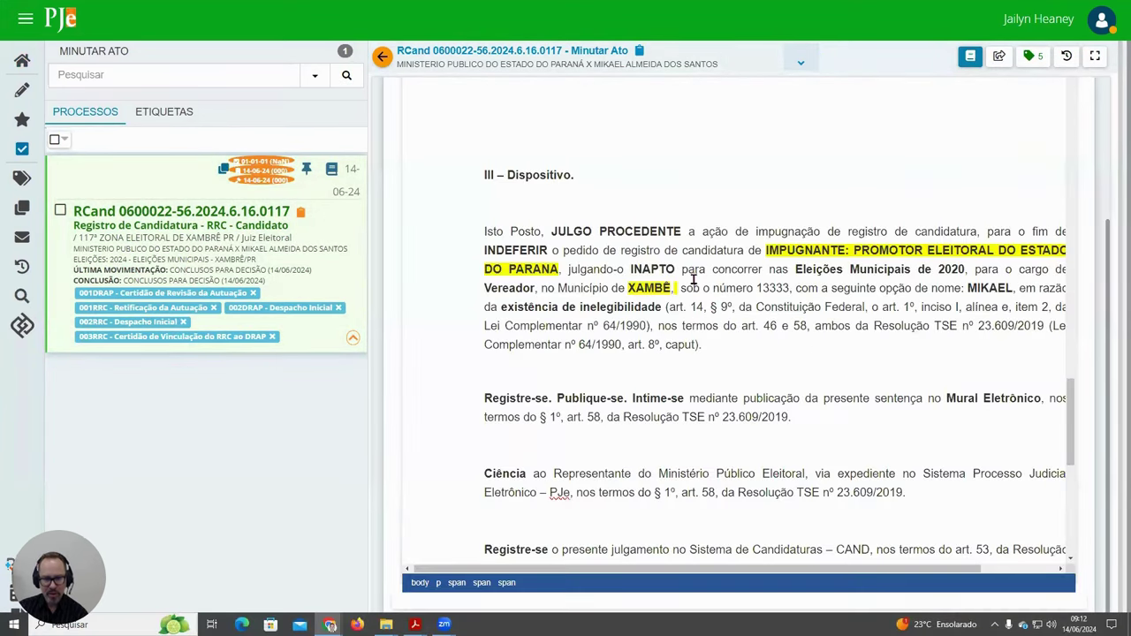
drag(477, 230, 644, 250)
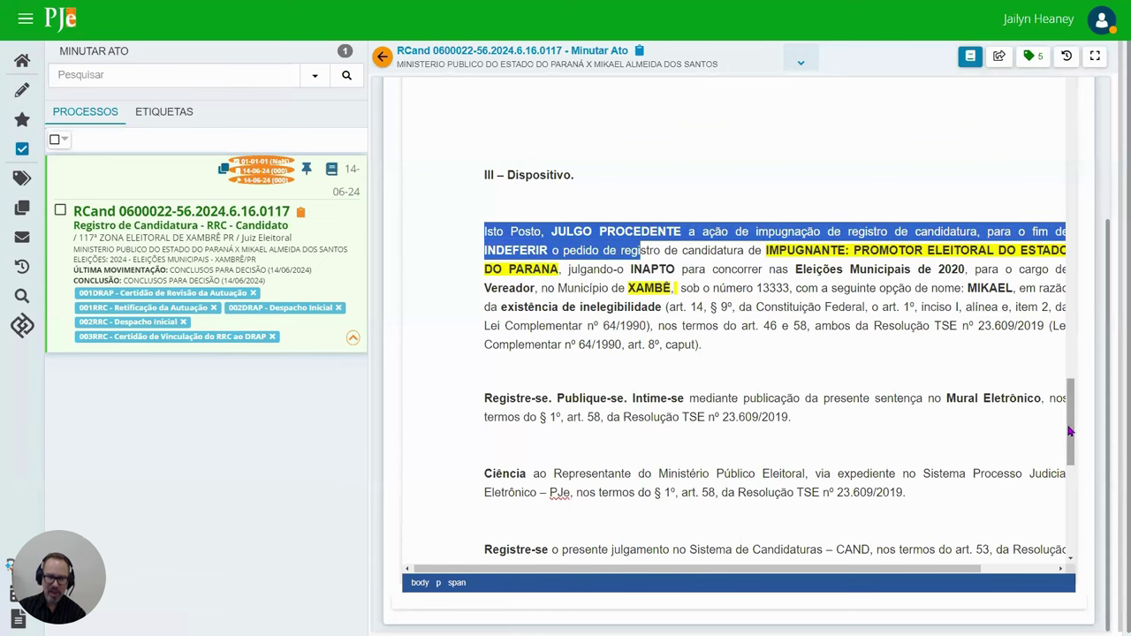
scroll(1039, 142, up, 5)
scroll(1043, 141, up, 4)
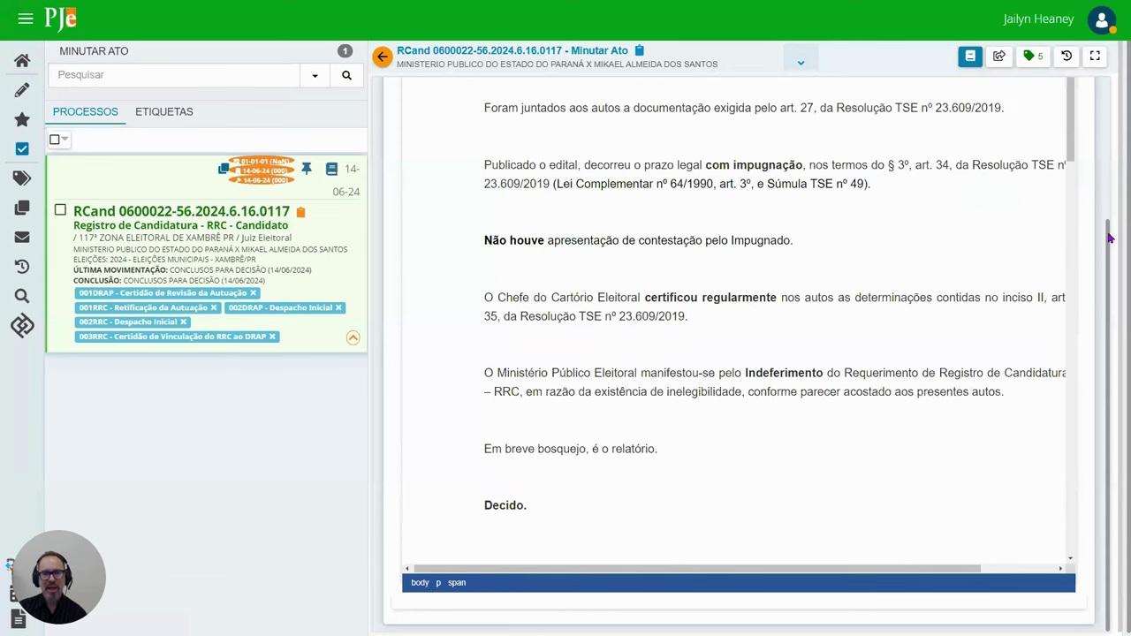
scroll(1105, 220, up, 3)
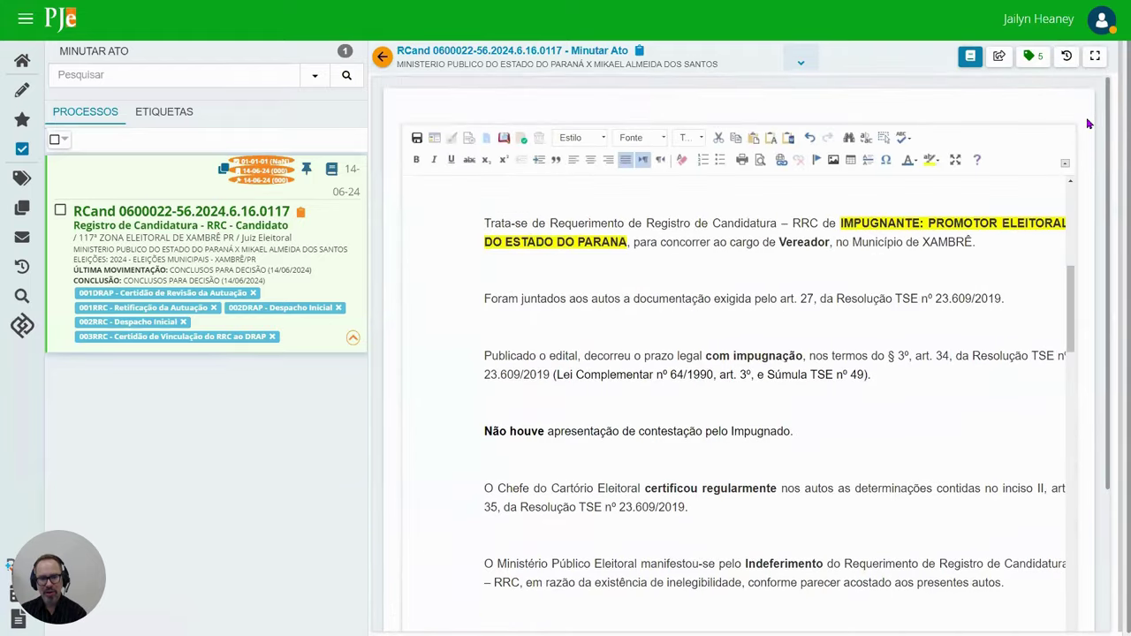
scroll(1061, 212, up, 7)
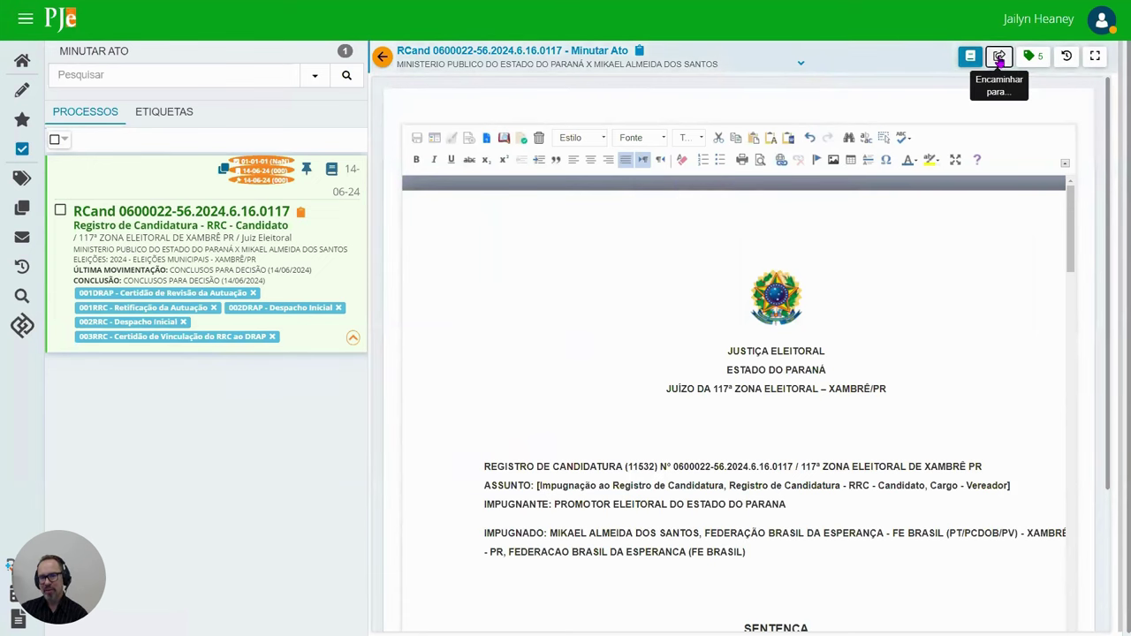
Step: Send the draft sentence for signature and open it from the Assinar Ato queue
click(996, 59)
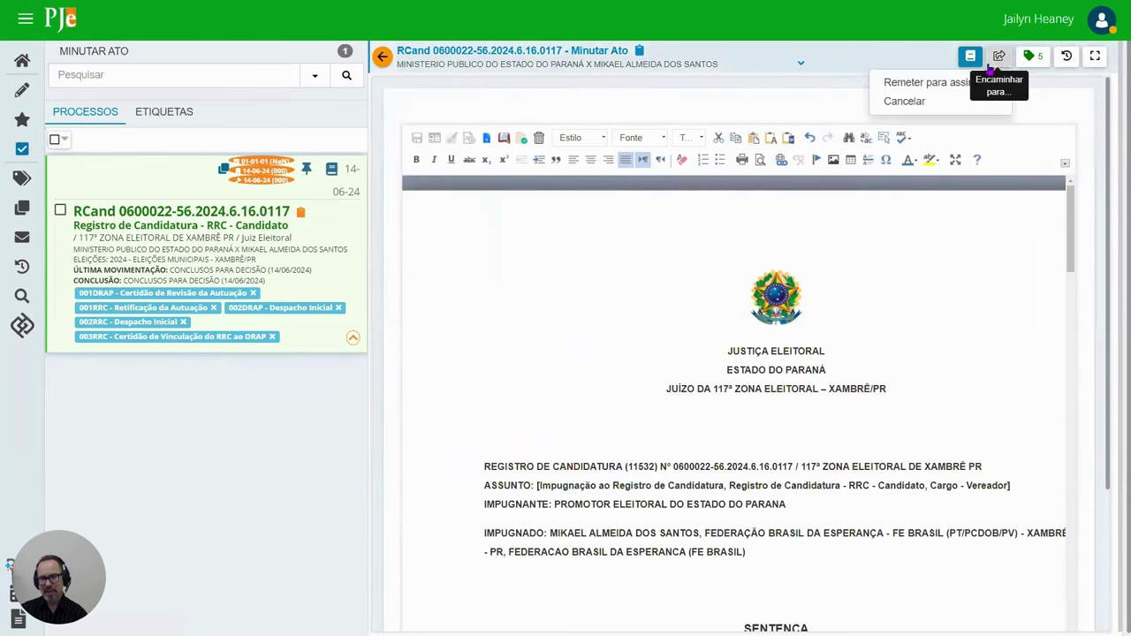
click(940, 83)
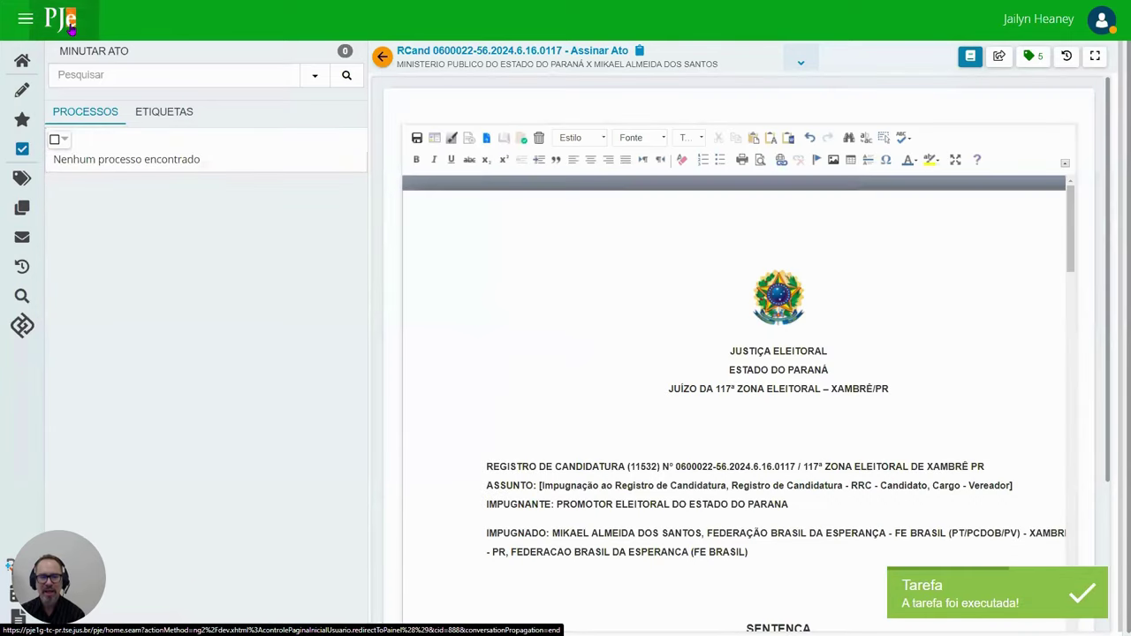
click(69, 26)
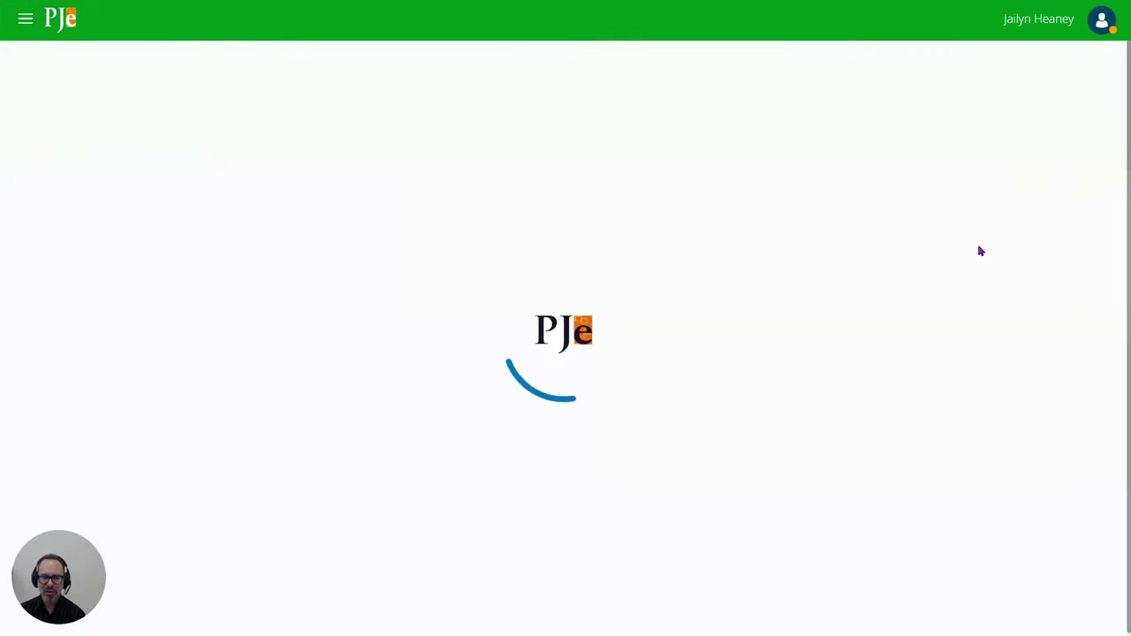
click(815, 190)
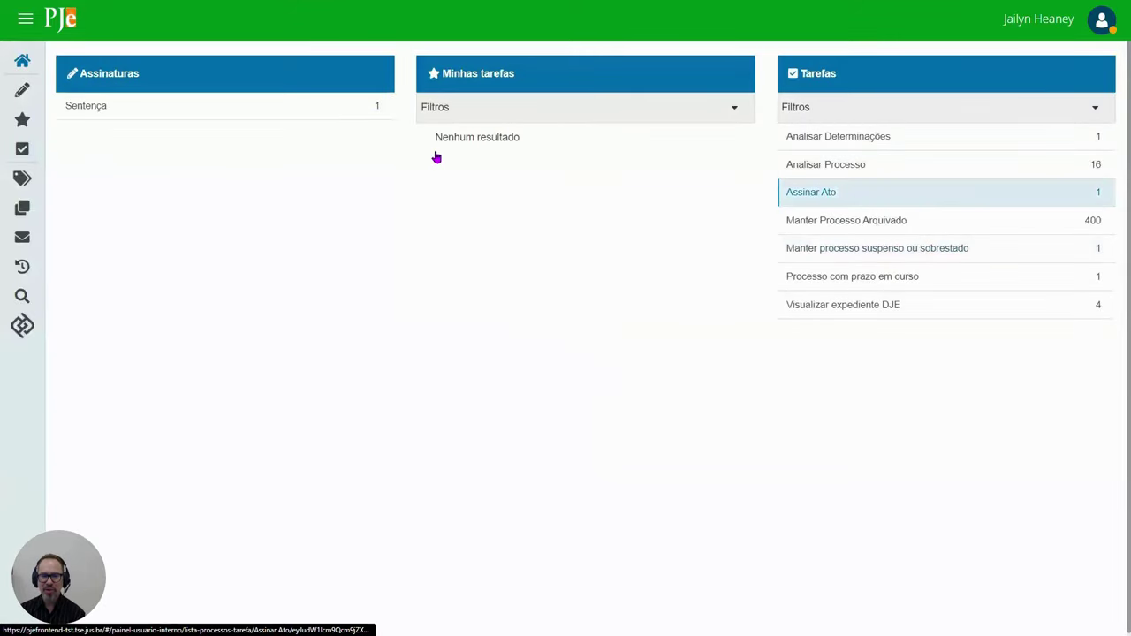
click(160, 193)
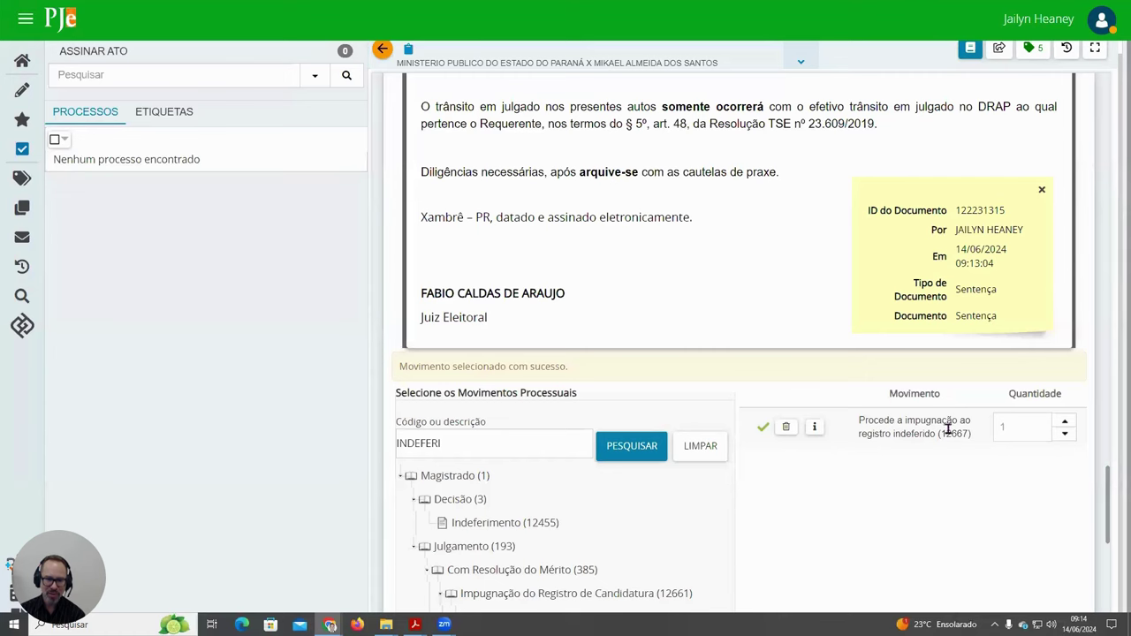
Step: Sign the sentence with the upheld-challenge, registration-rejected movement and forward the task
scroll(629, 470, down, 8)
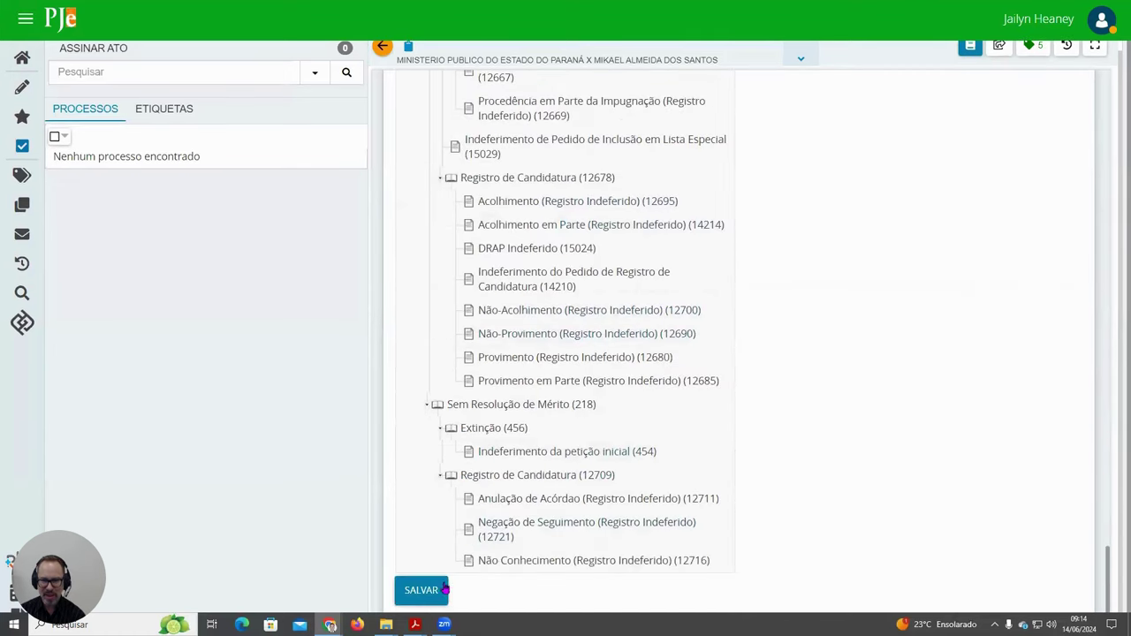
click(424, 590)
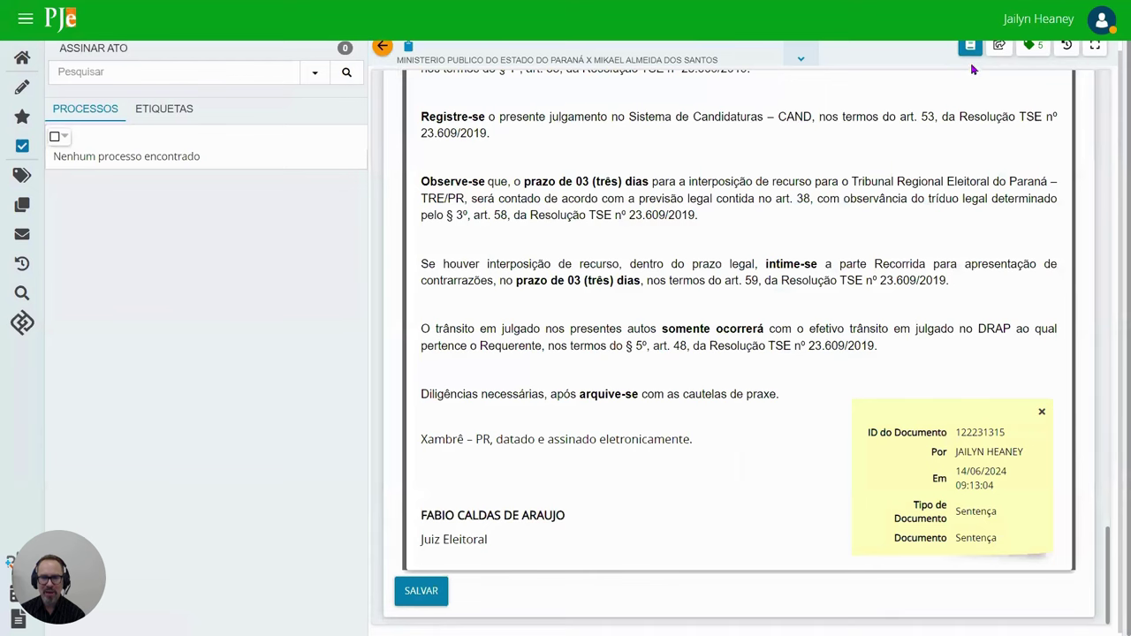
click(998, 47)
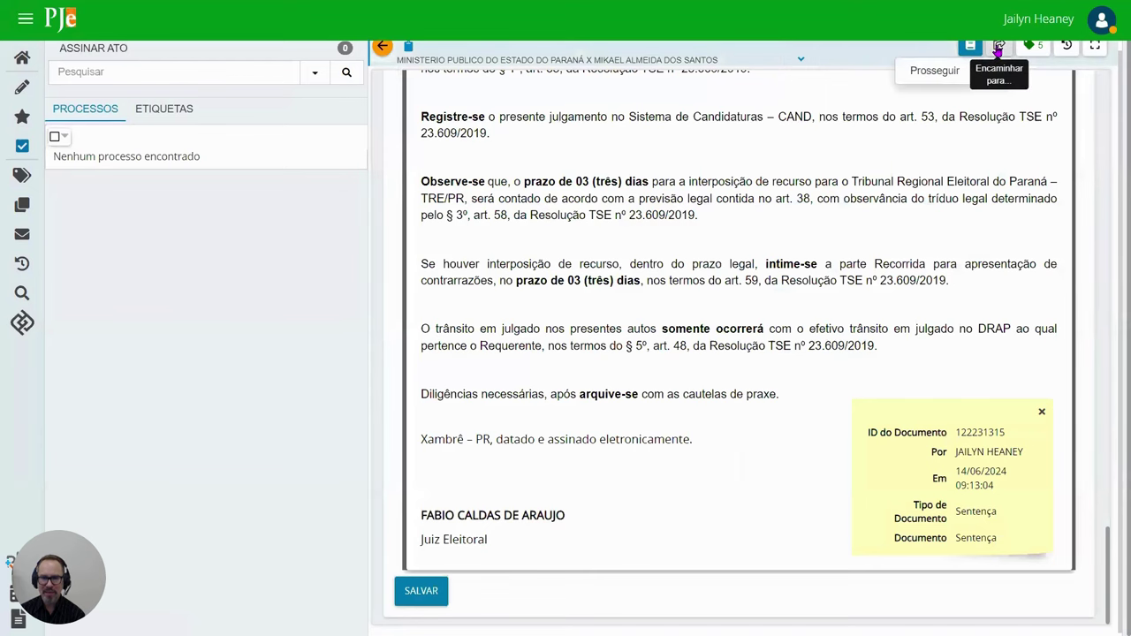
click(935, 71)
key(alt+Tab)
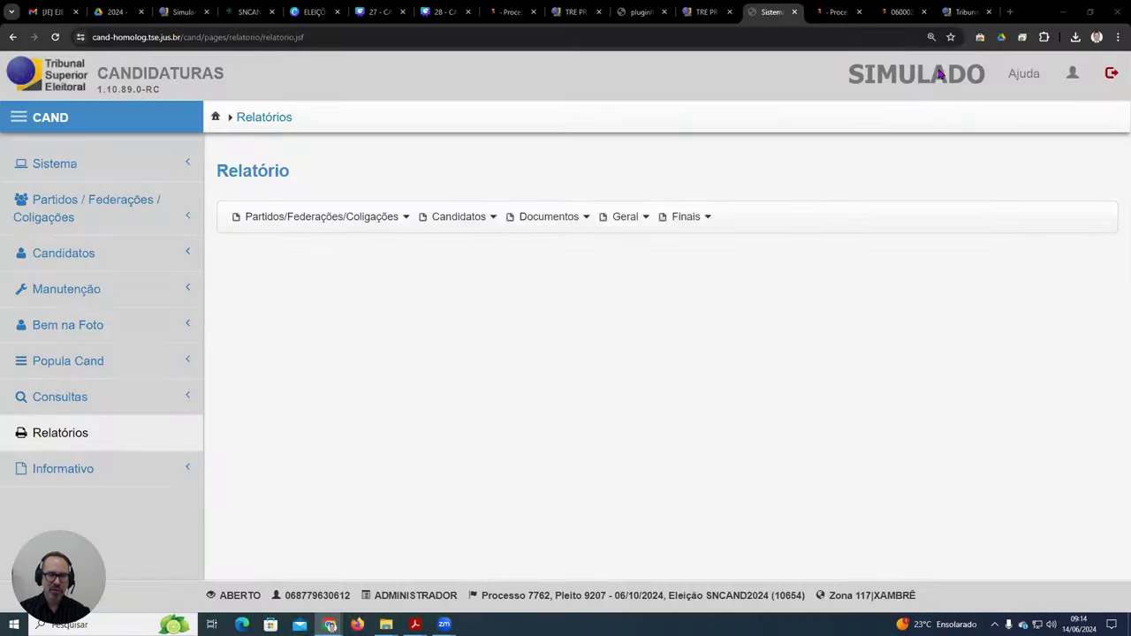
Step: Open the Sentença de Indeferimento report under Relatórios > Documentos
click(535, 217)
click(469, 248)
click(535, 217)
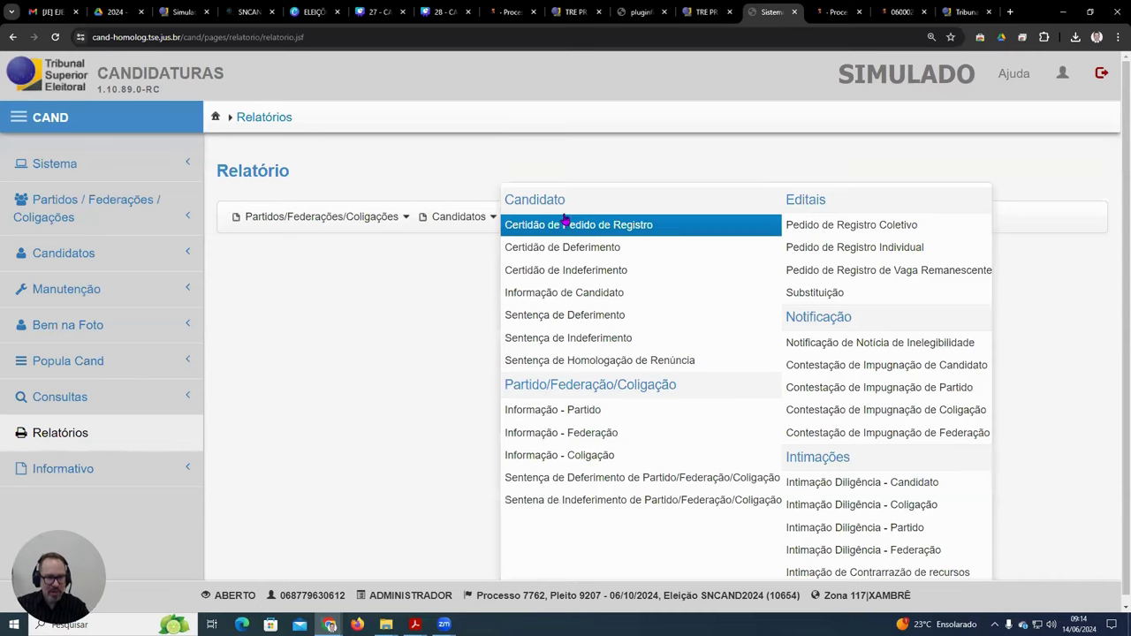
click(616, 339)
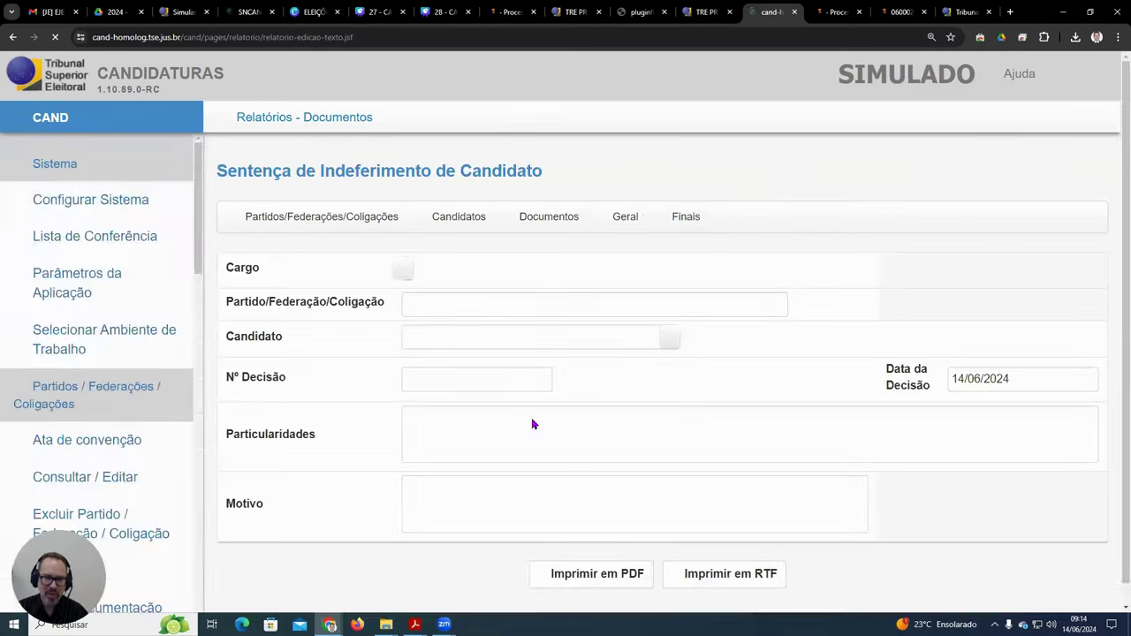
Step: Go to the Candidatos > Julgar candidate judgment page
scroll(596, 502, down, 1)
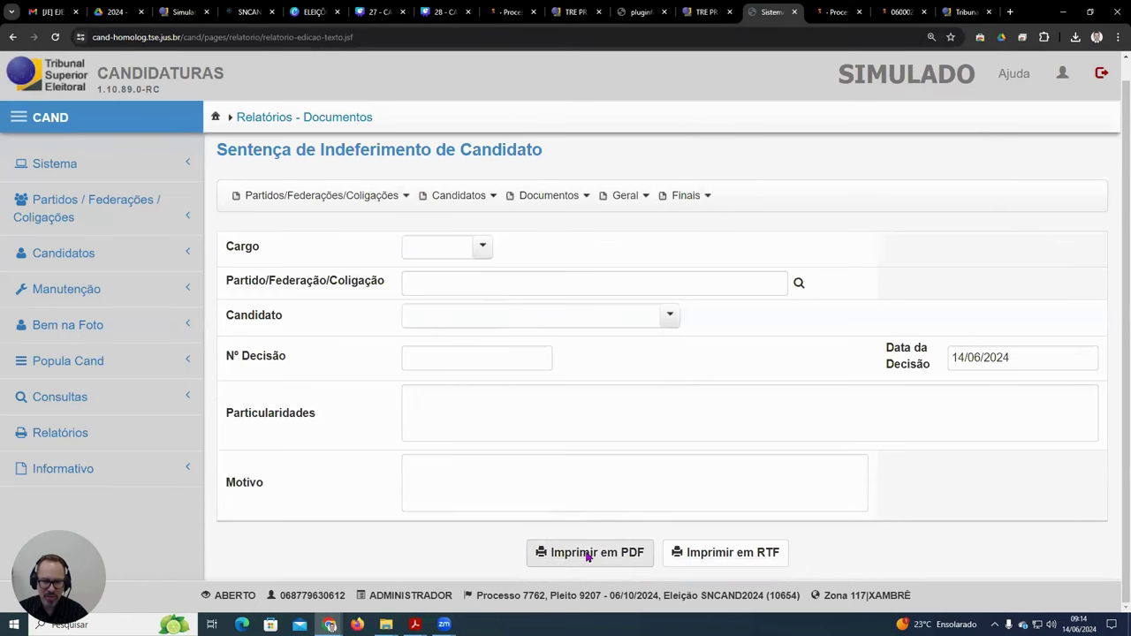
click(109, 258)
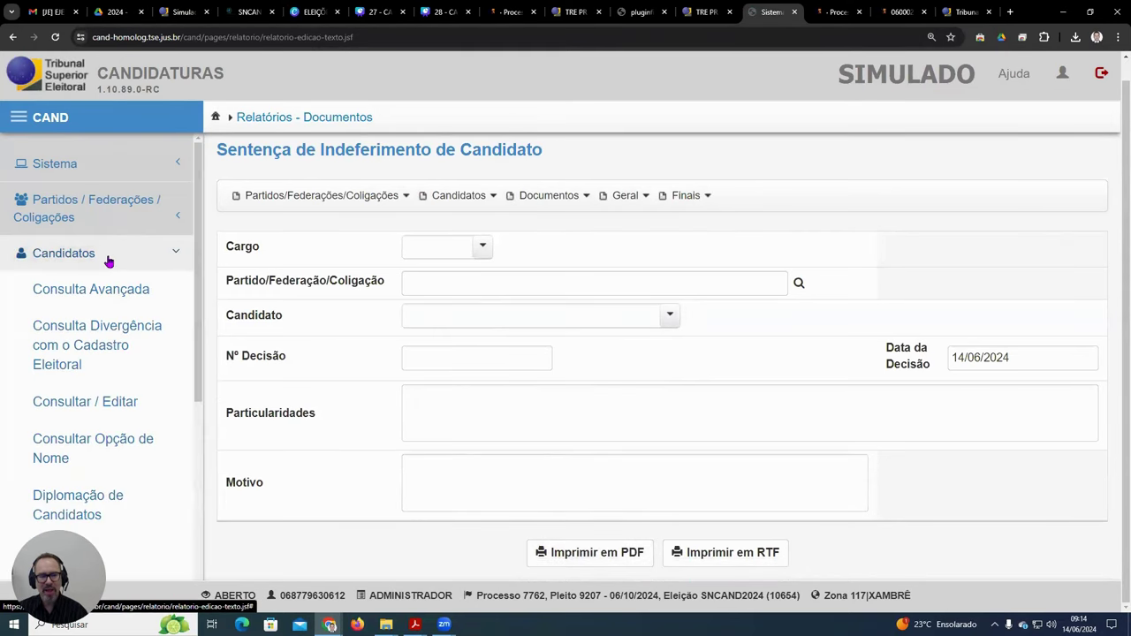
scroll(133, 457, down, 2)
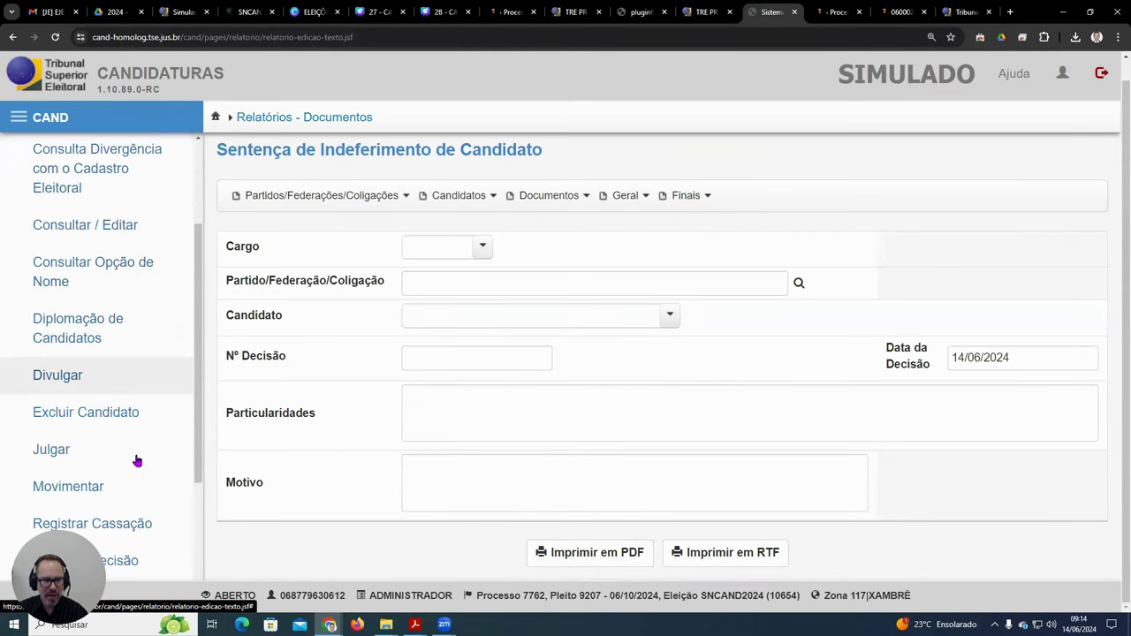
click(51, 450)
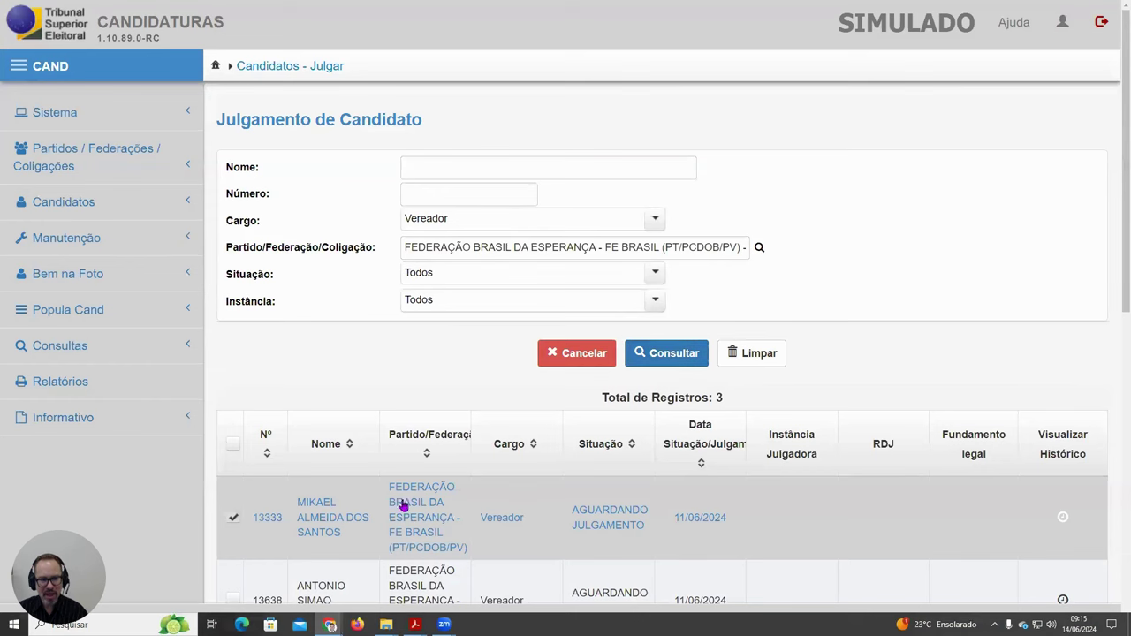
scroll(402, 506, down, 2)
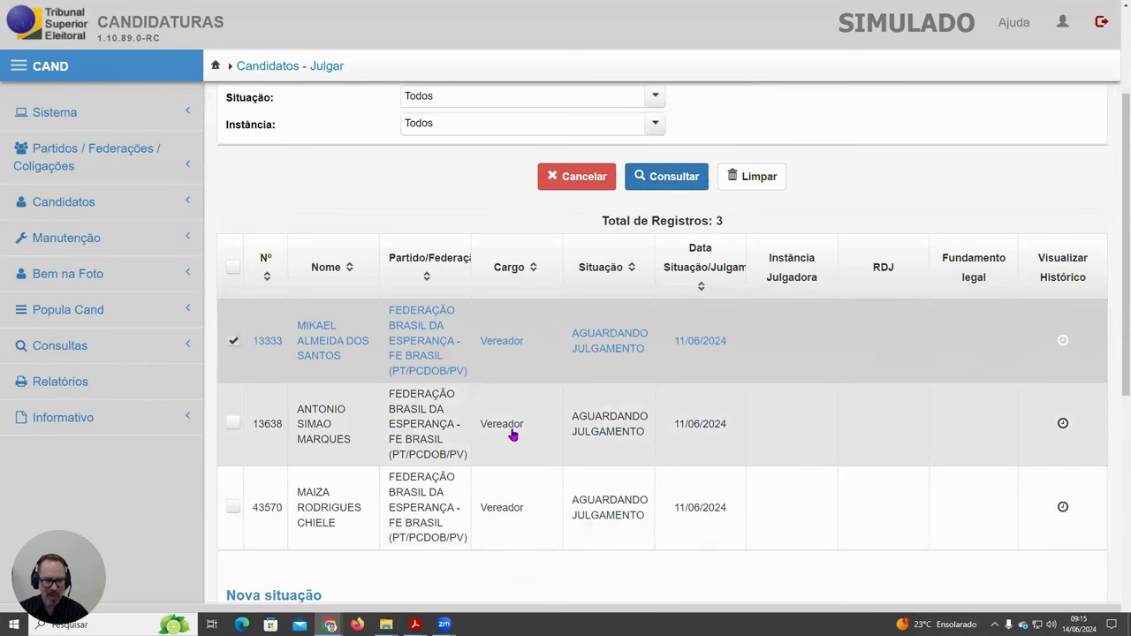
scroll(499, 467, down, 3)
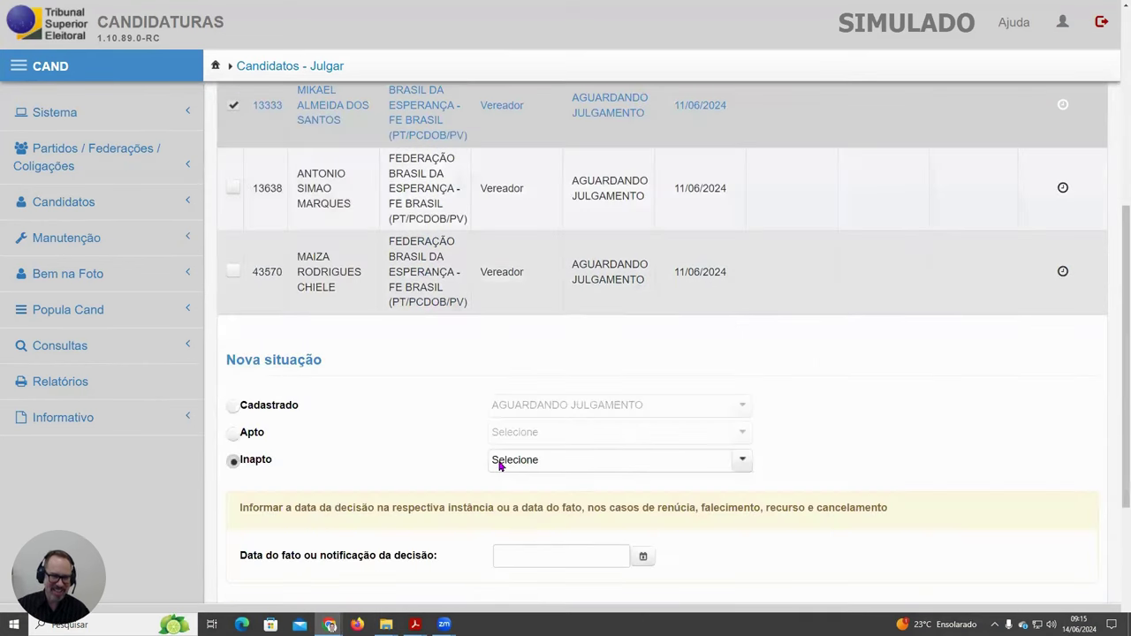
click(740, 467)
click(522, 544)
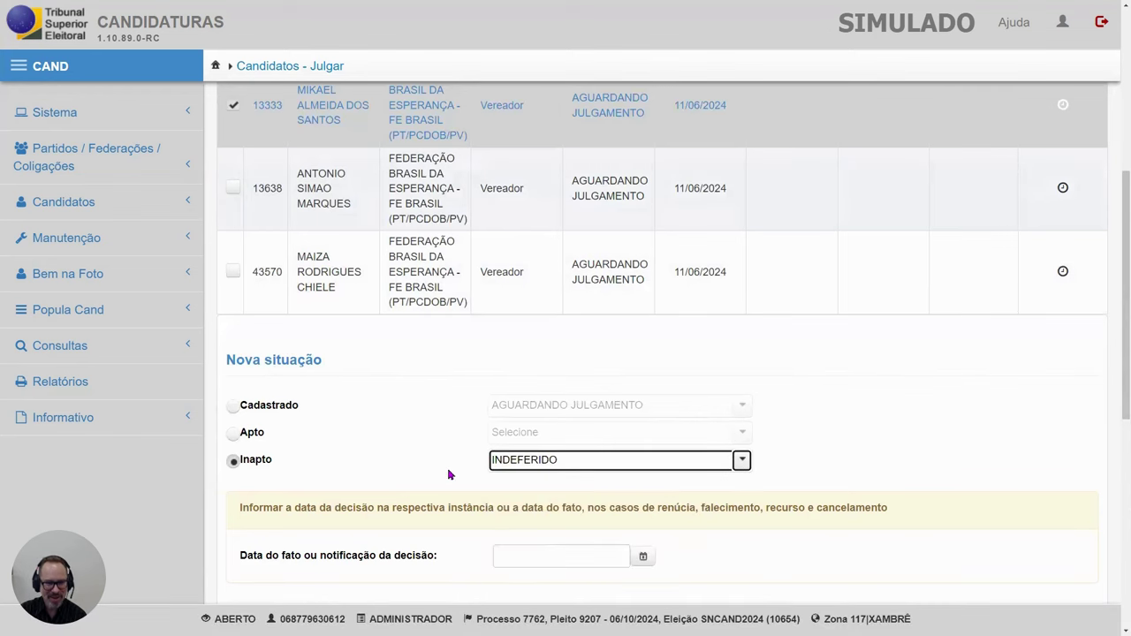
scroll(448, 464, down, 2)
click(643, 439)
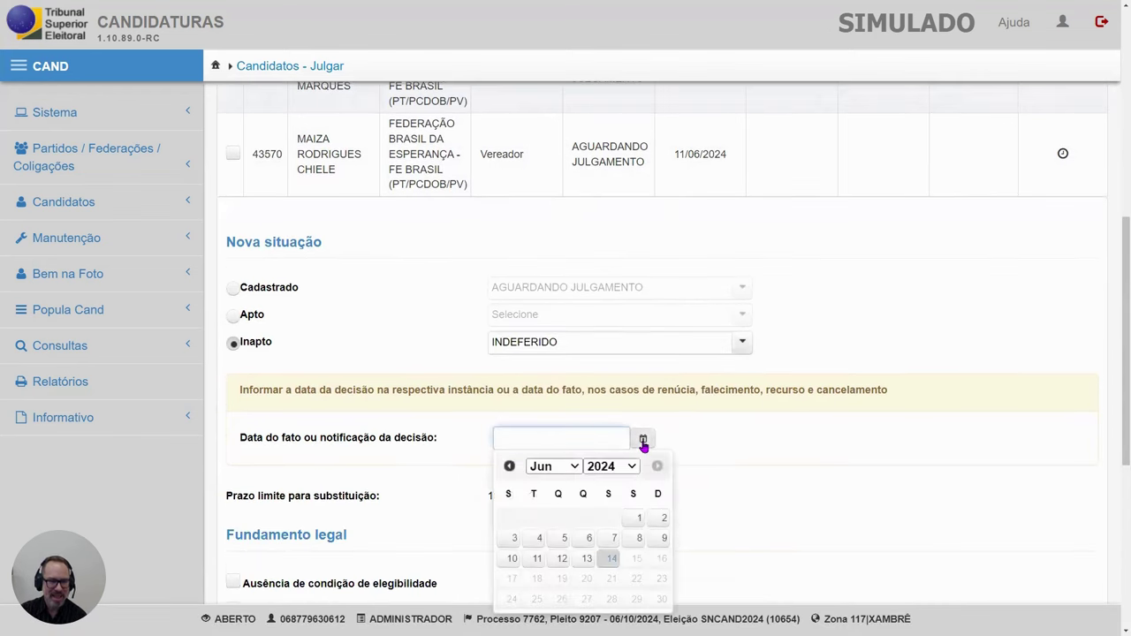
click(610, 558)
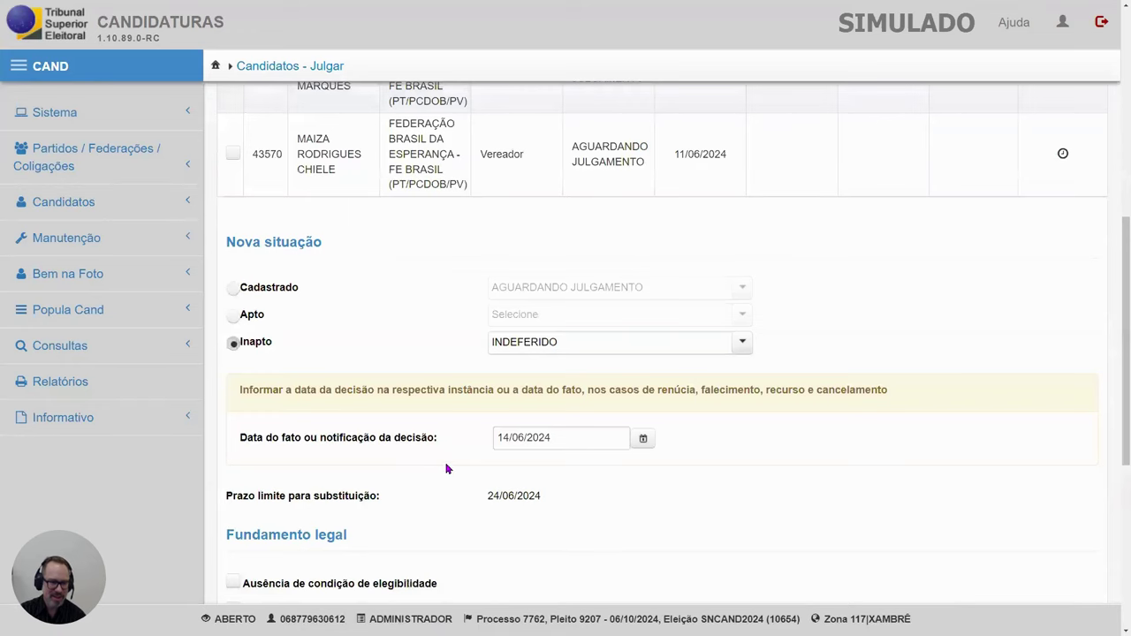
Step: Set Instância to JUÍZO ELEITORAL, then save and confirm the judgment past the appeal warning
scroll(447, 469, down, 4)
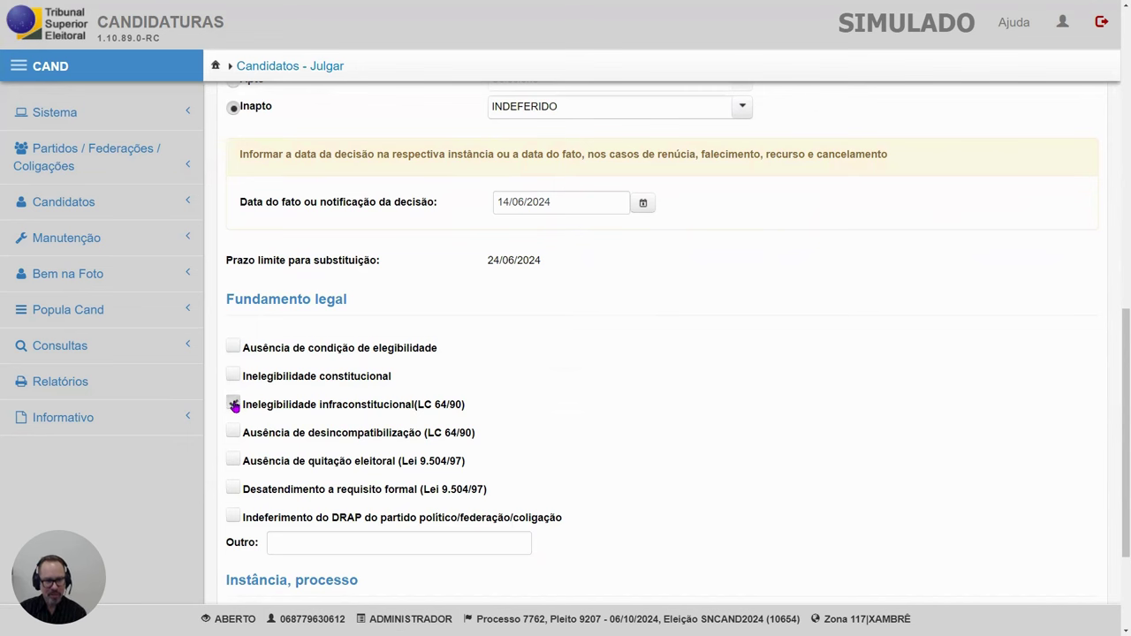
scroll(538, 445, down, 2)
scroll(512, 449, down, 1)
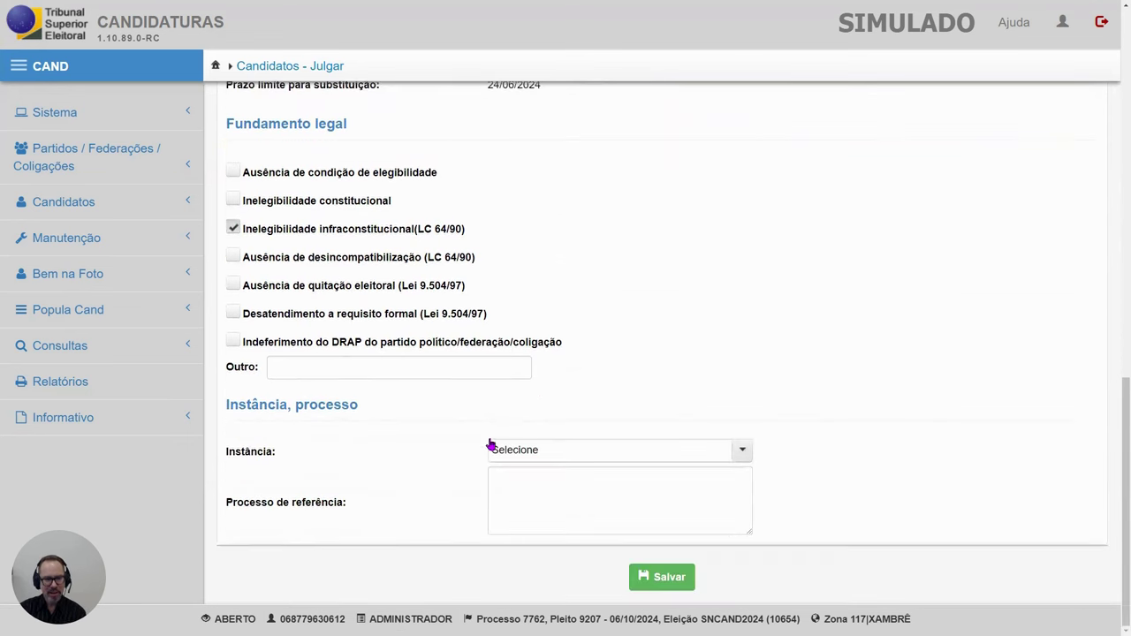
click(740, 452)
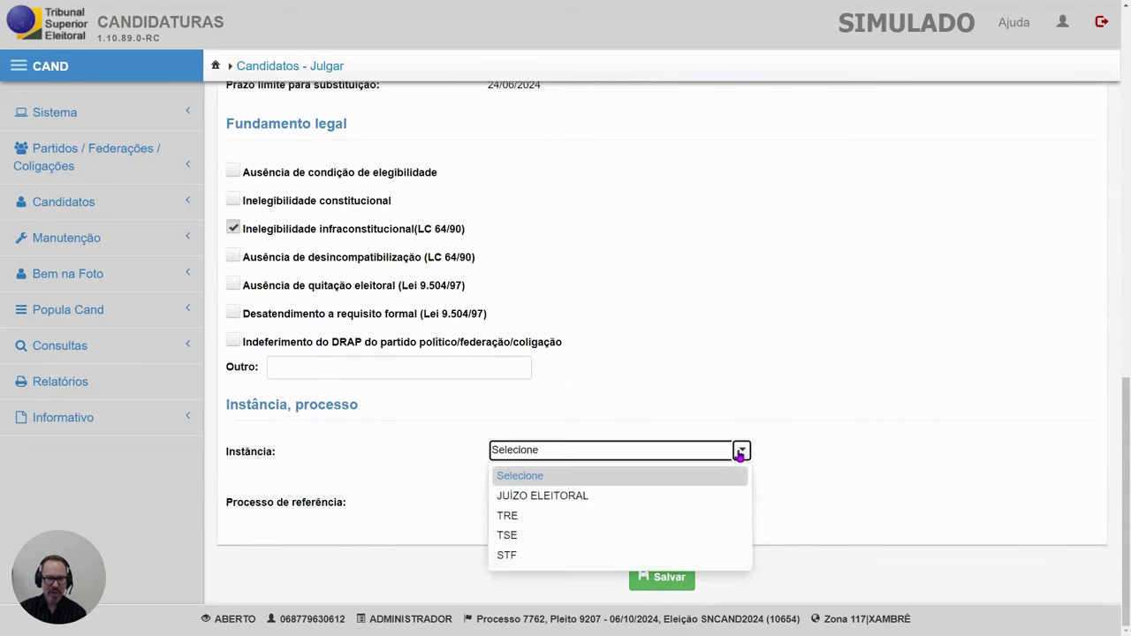
click(584, 503)
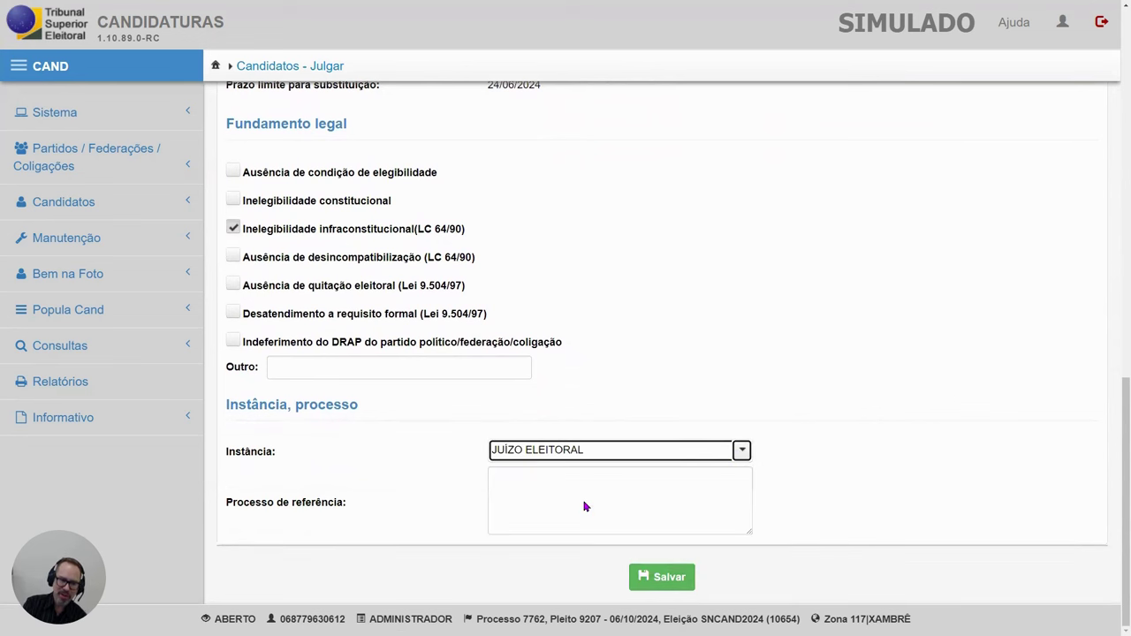
click(577, 492)
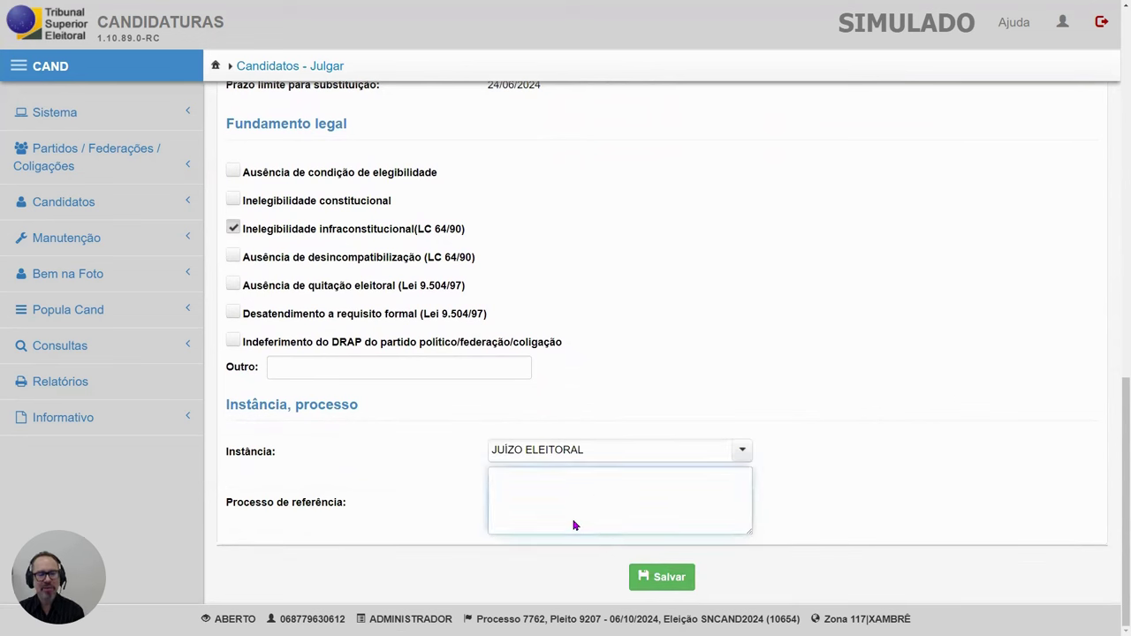
click(667, 580)
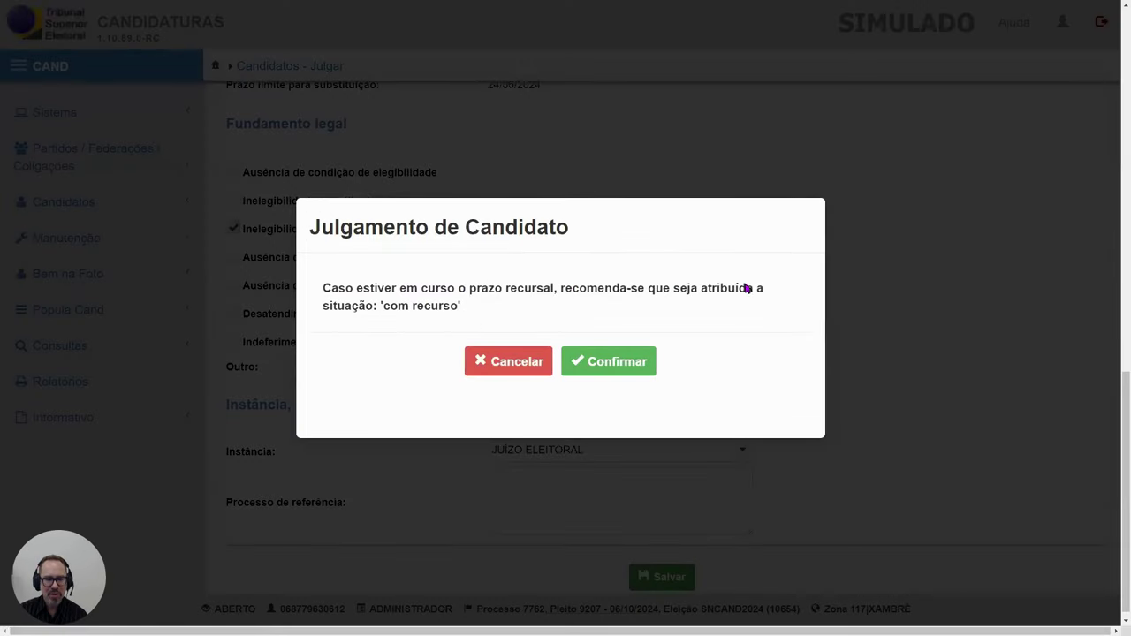
click(618, 362)
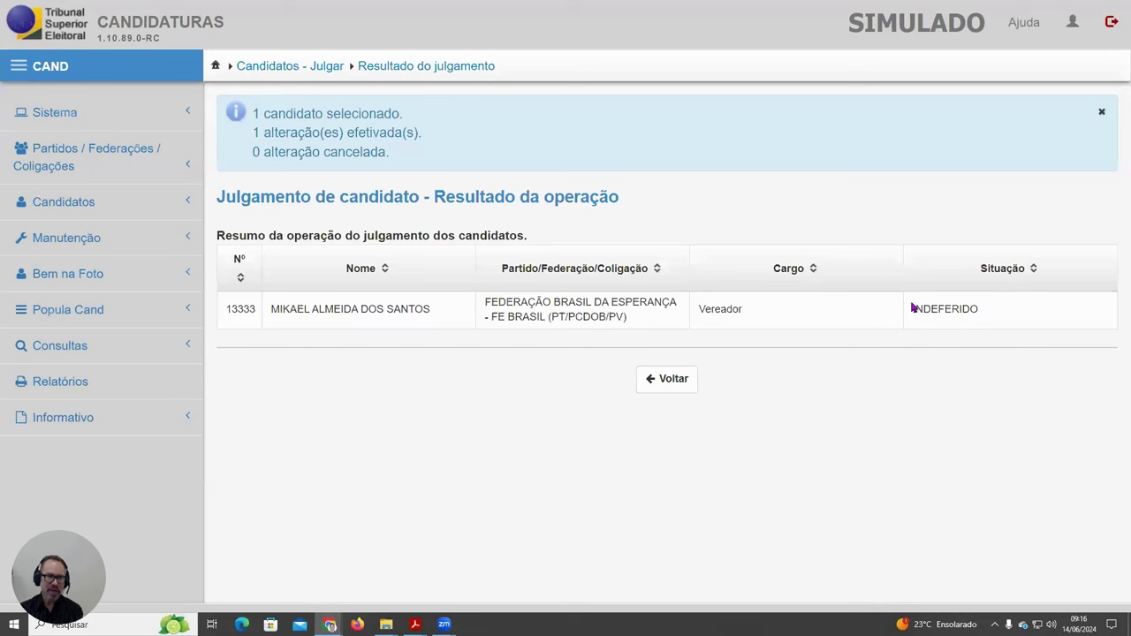
Step: Search Vereador candidates of the FE BRASIL federation and open candidate 13333's judgment history
drag(914, 308, 970, 312)
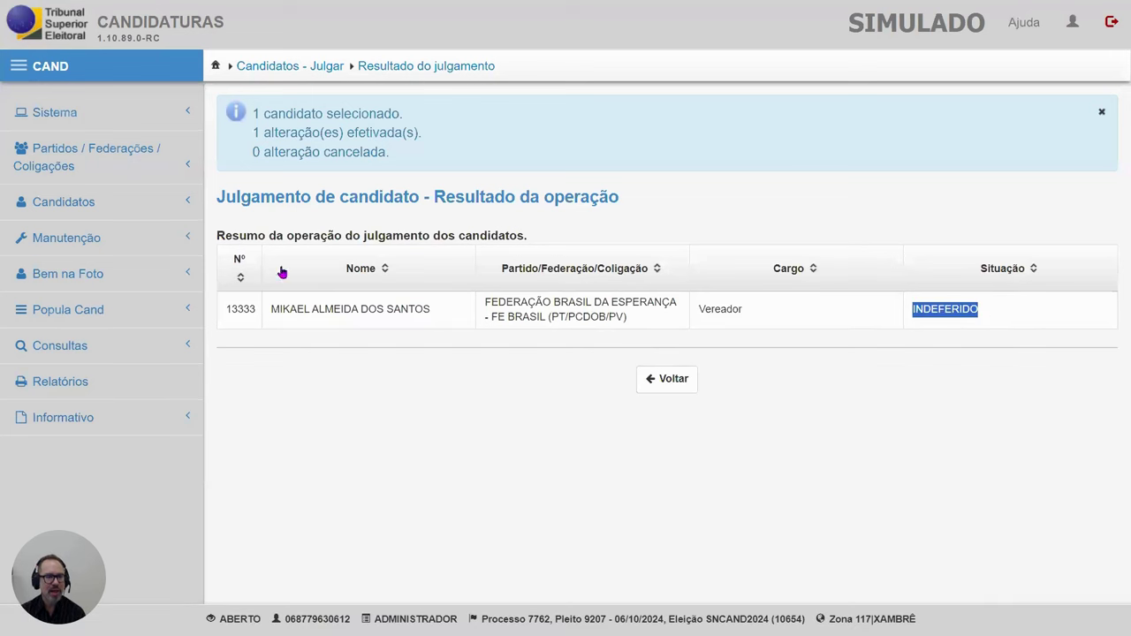
click(173, 205)
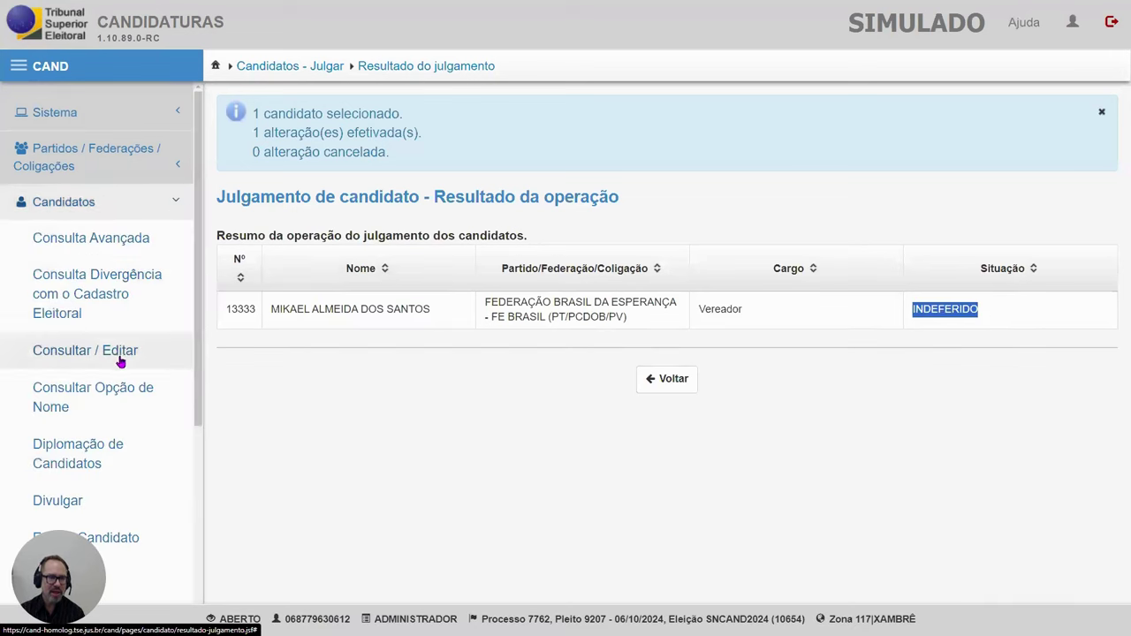
click(118, 357)
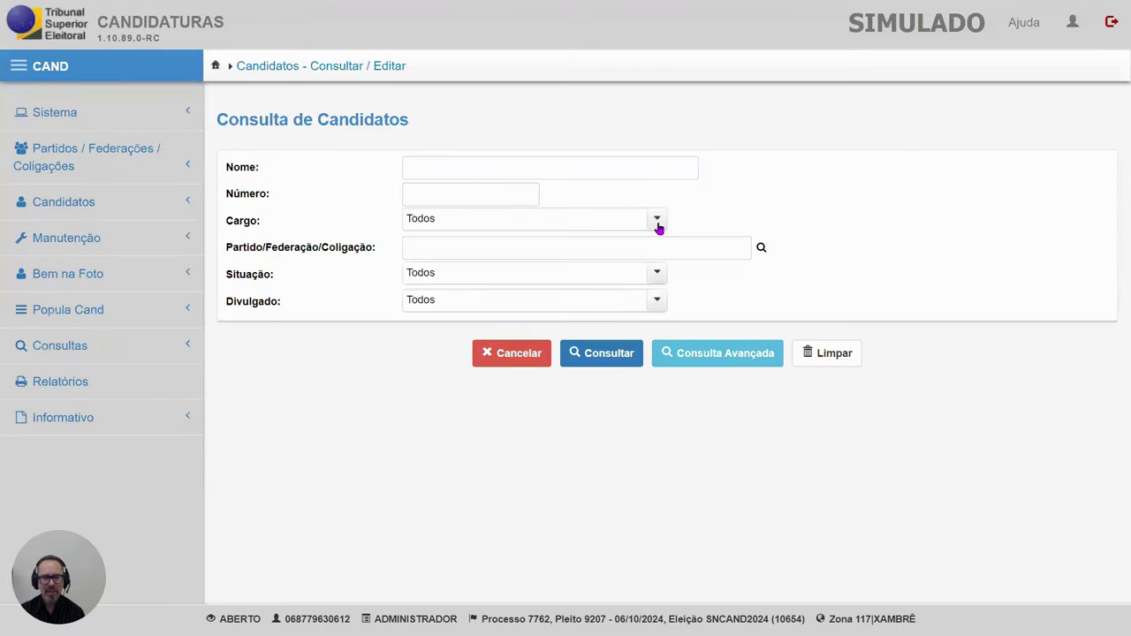
click(655, 221)
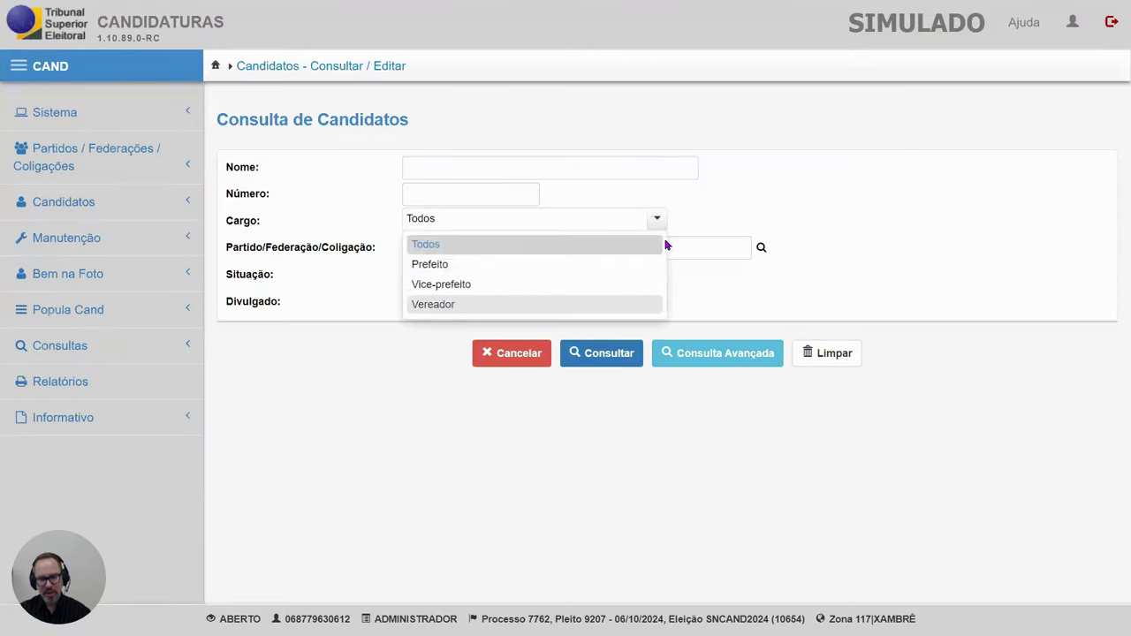
click(761, 247)
click(399, 324)
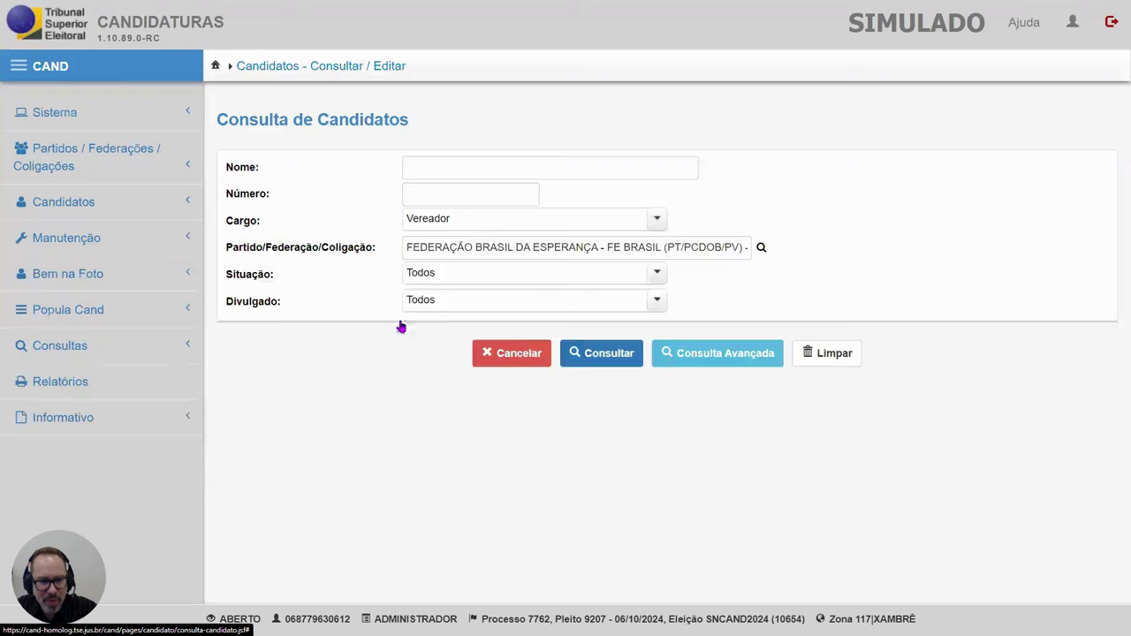
click(617, 361)
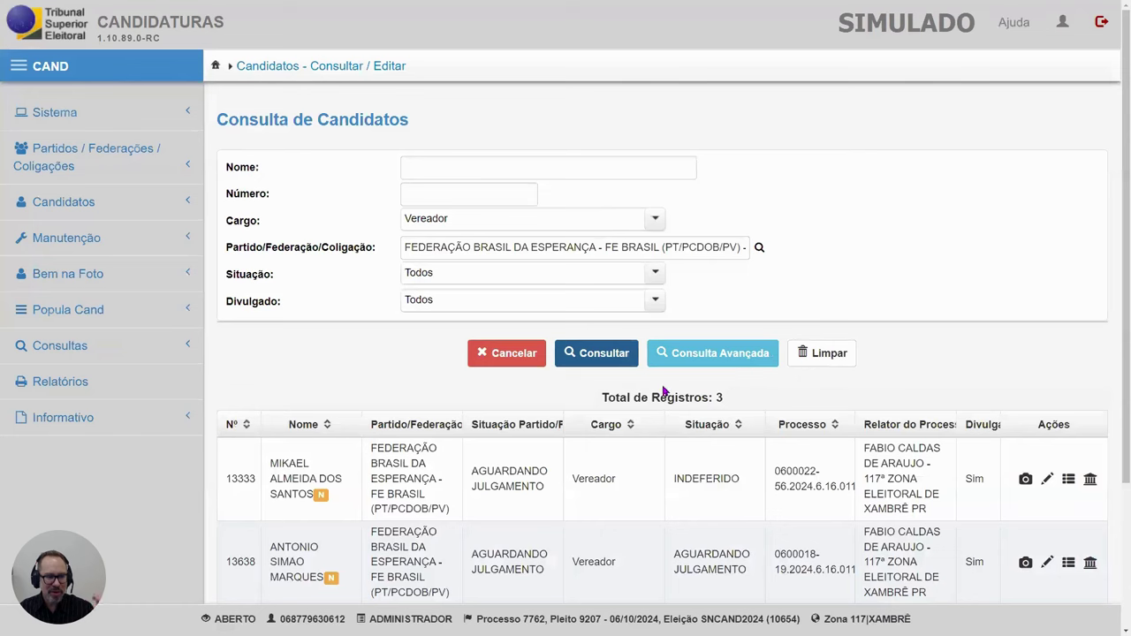
click(1090, 480)
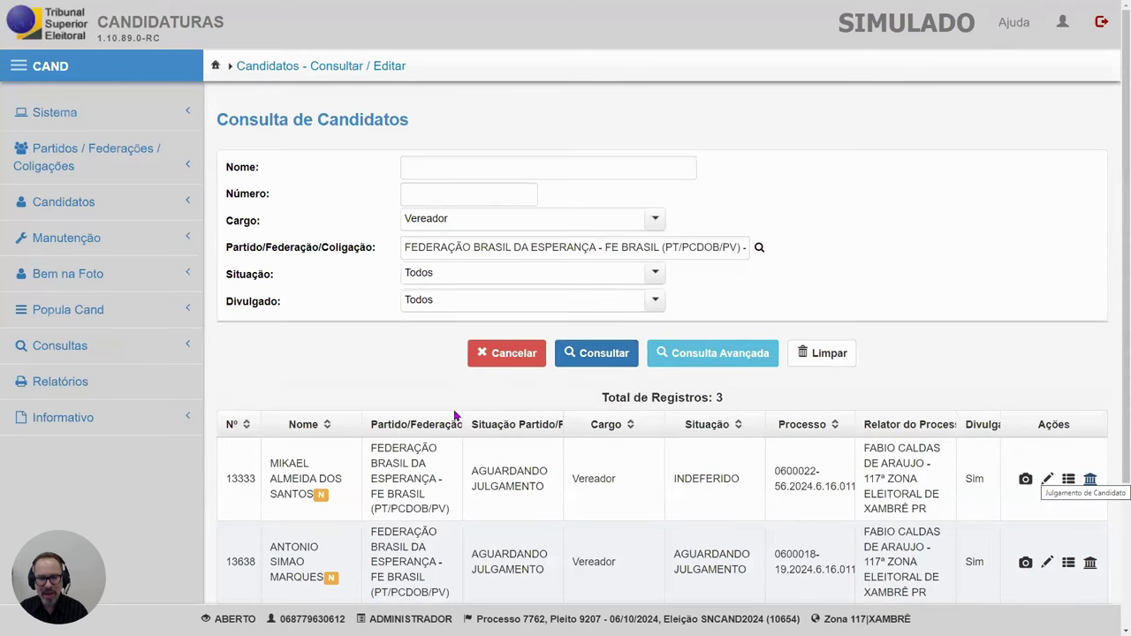
scroll(563, 437, down, 5)
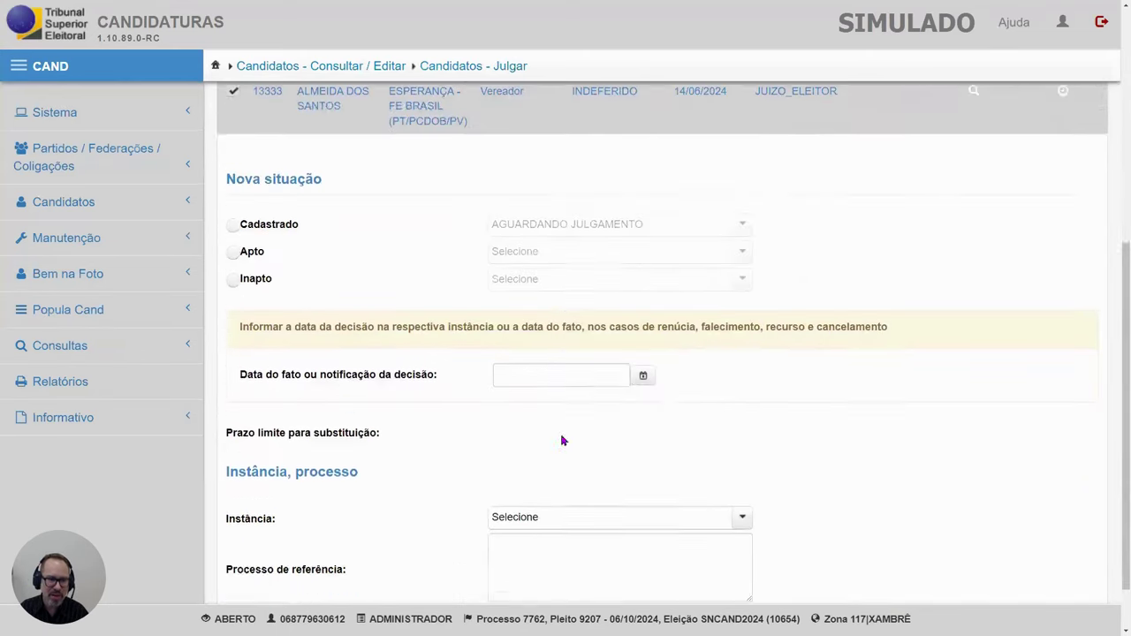
scroll(524, 428, down, 1)
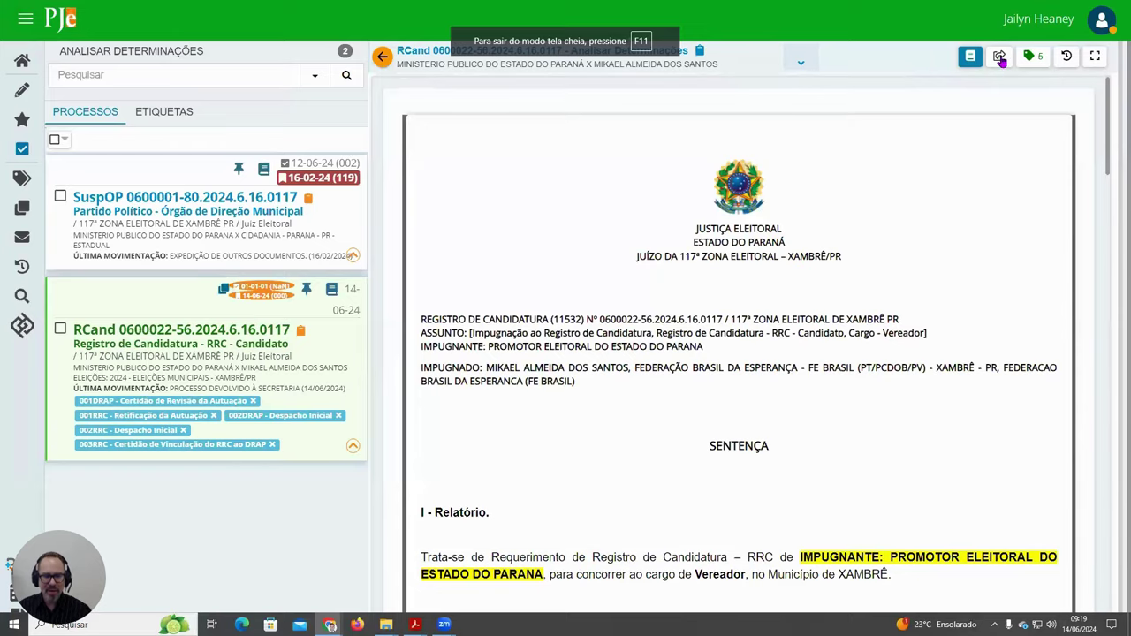
Step: Forward process 0600022-56.2024.6.16.0117 to its next task and open its Expedientes
click(999, 56)
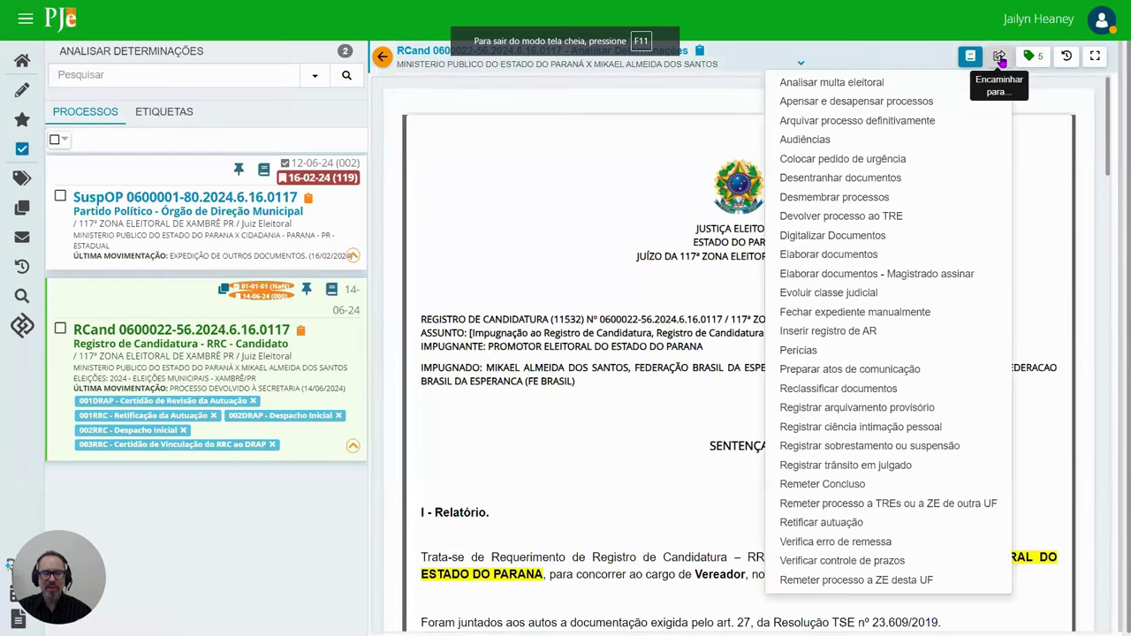
click(903, 375)
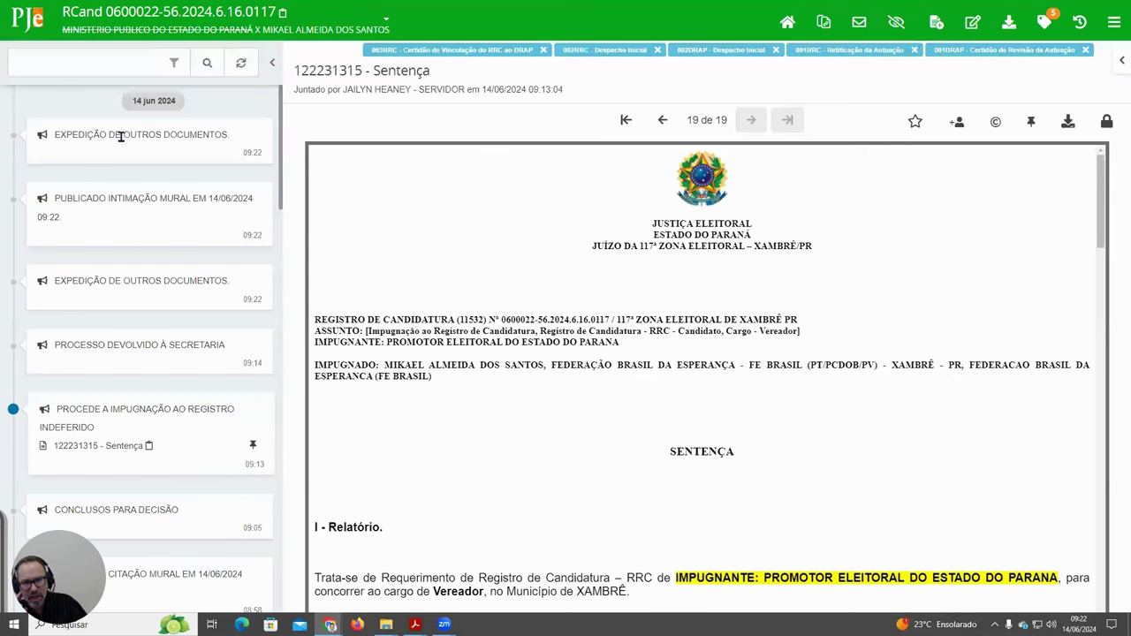
click(857, 26)
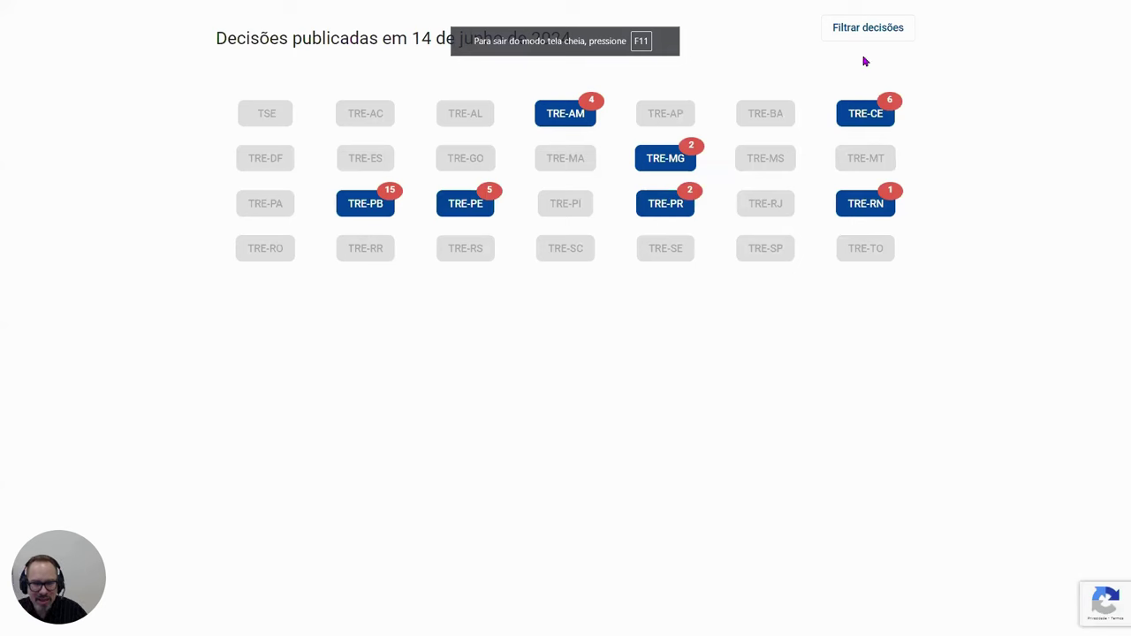
Step: Show TRE-PR's 14 June 2024 decisions and highlight Publicação nº 4840/2024's details
click(672, 207)
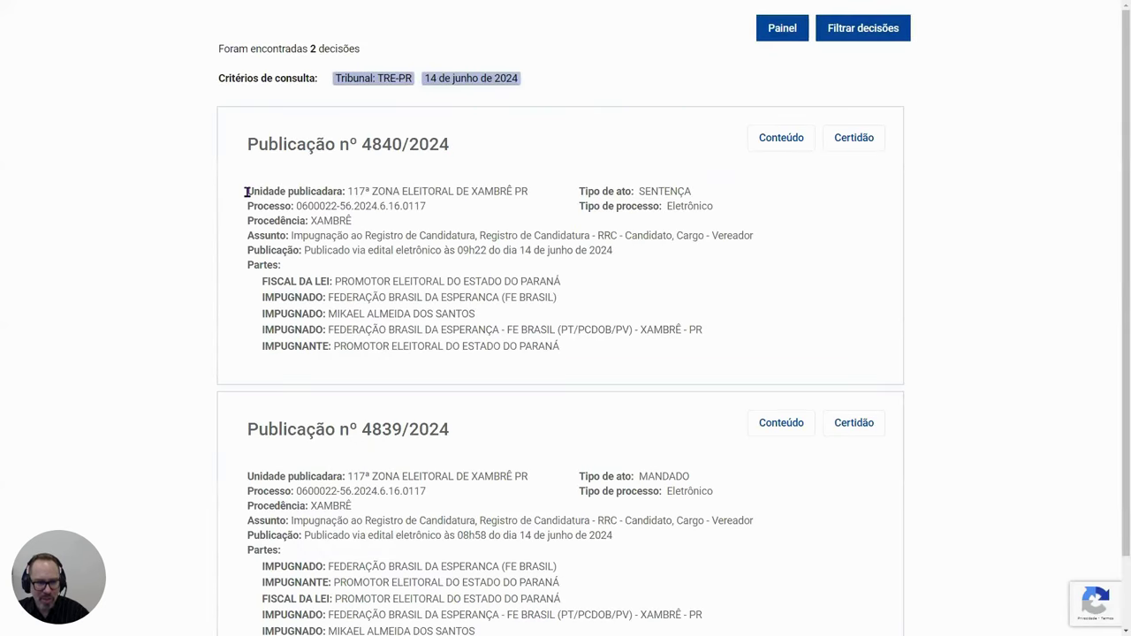
drag(250, 193, 588, 361)
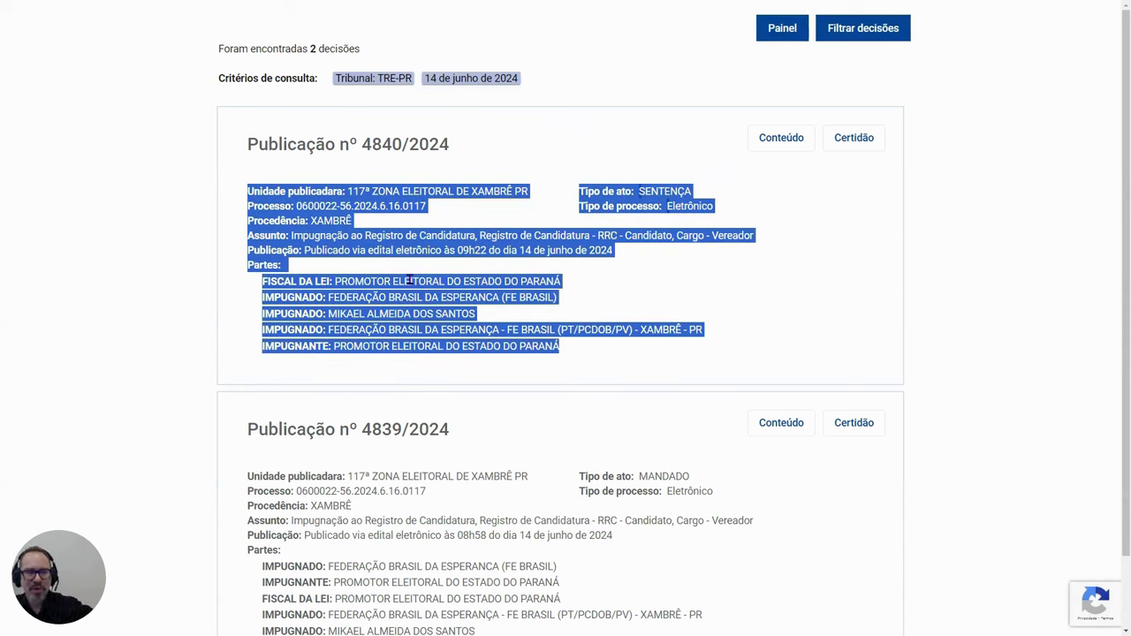